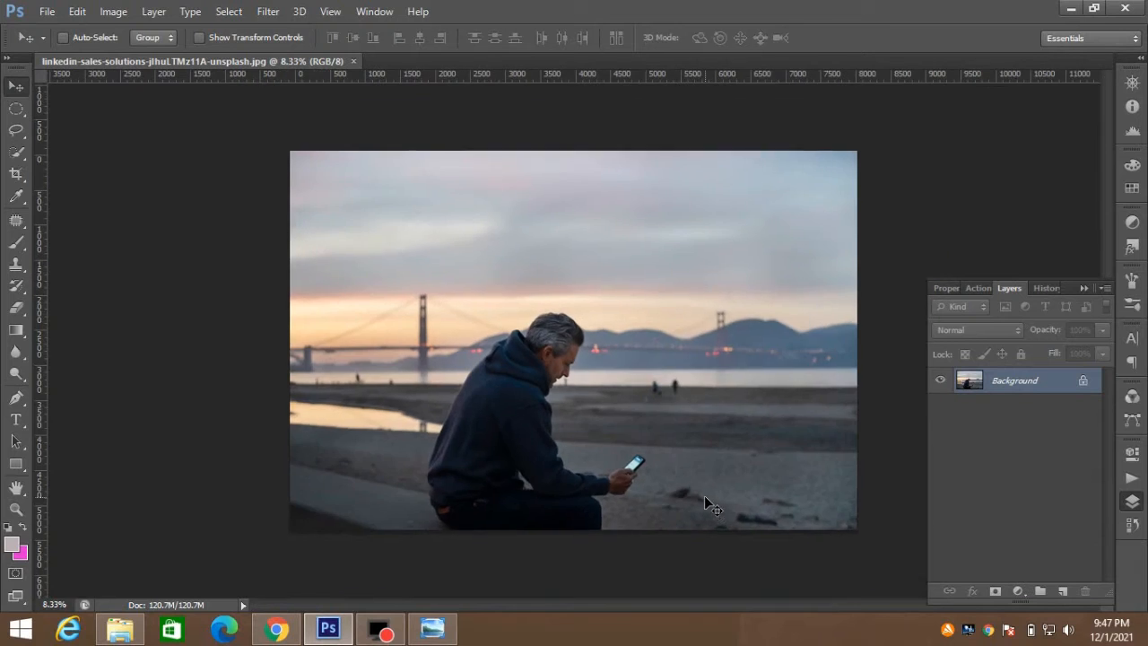
Step: Duplicate the Background layer and apply Levels to the copy with input levels 42, 0.84 and 221
key(ctrl+minus)
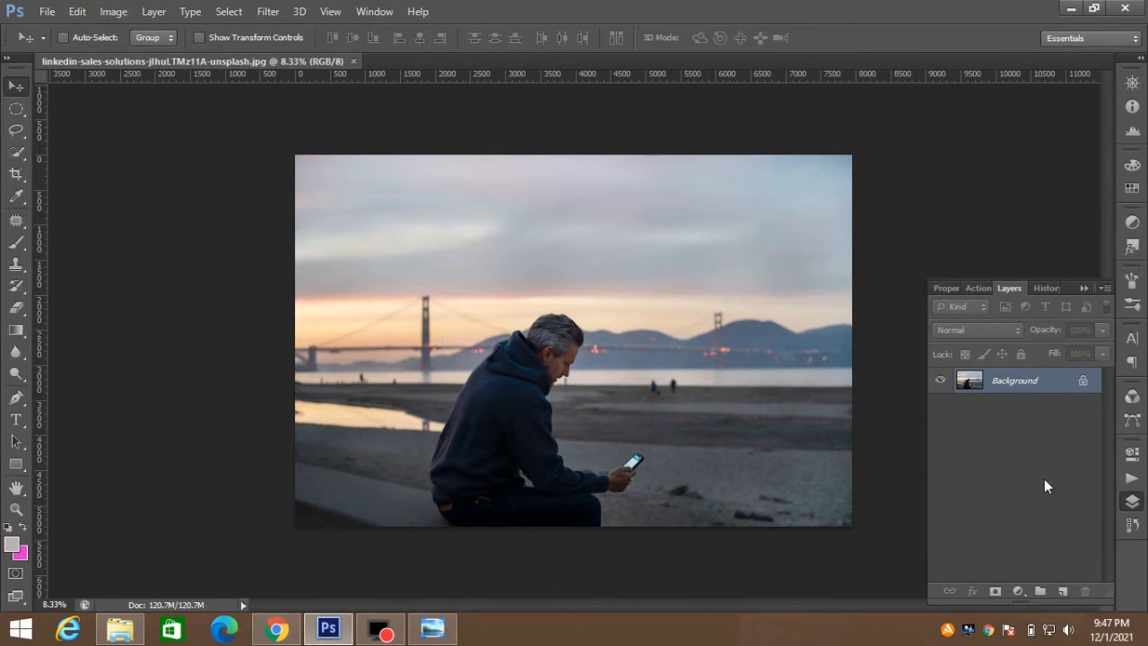
drag(1055, 392, 1062, 592)
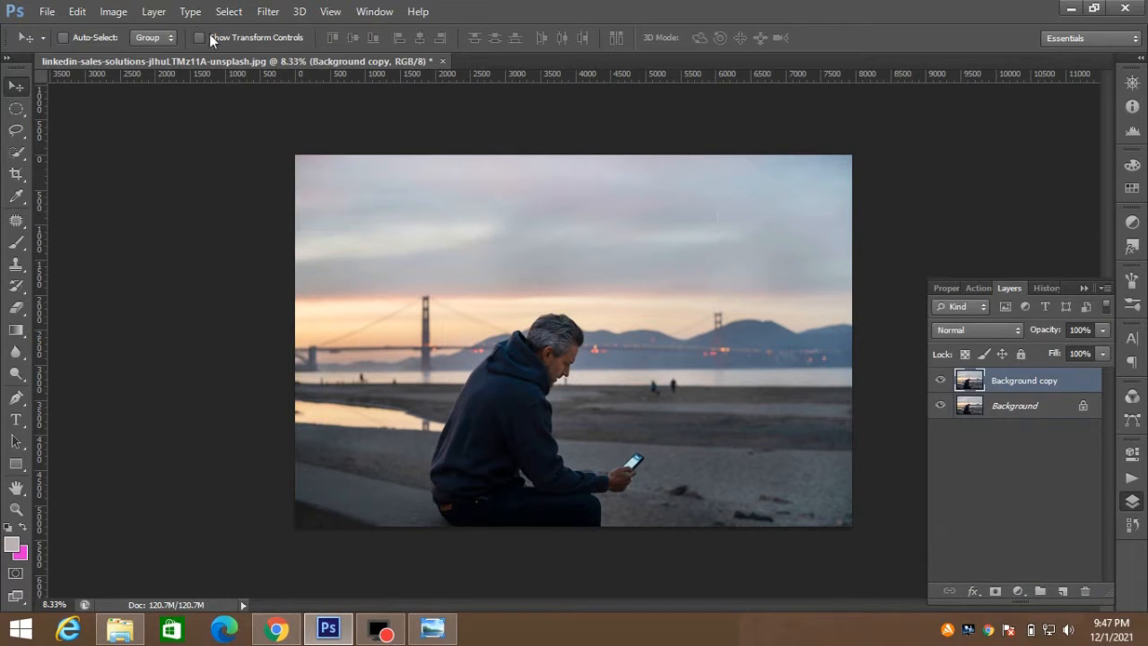
click(113, 11)
mouse_move(180, 54)
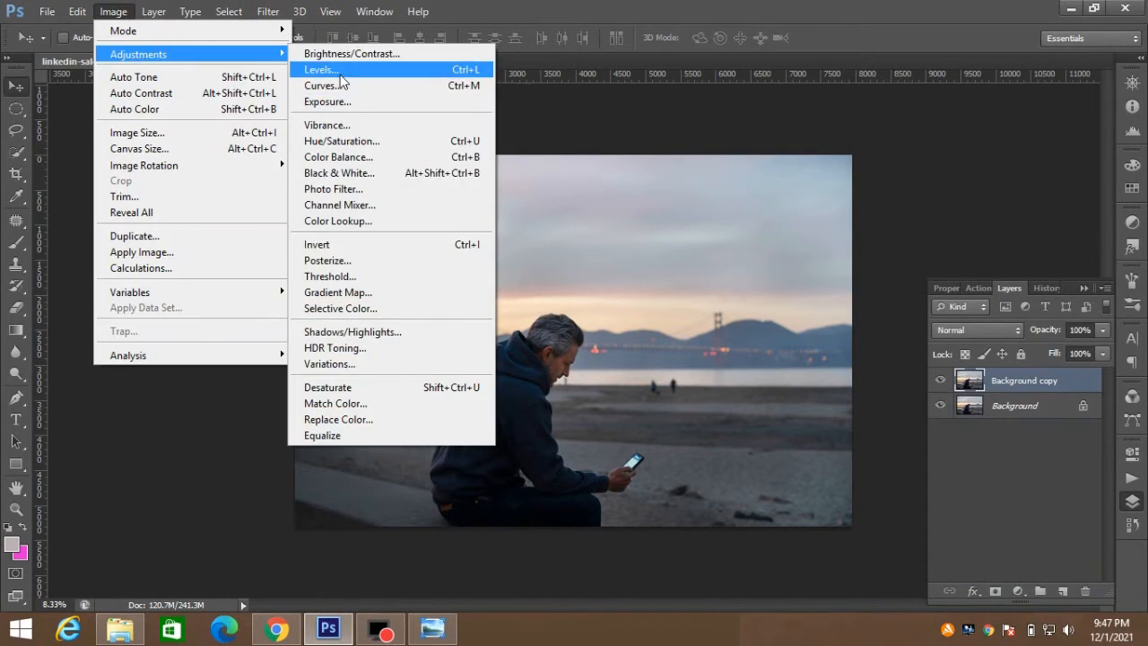
click(340, 70)
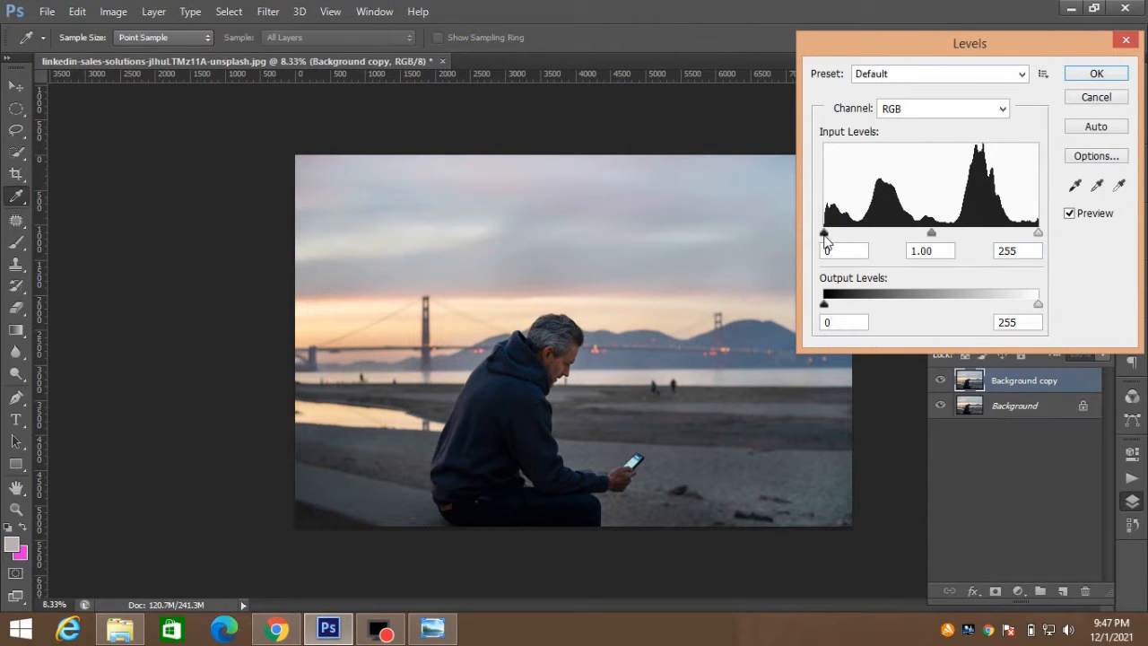
drag(826, 235, 860, 235)
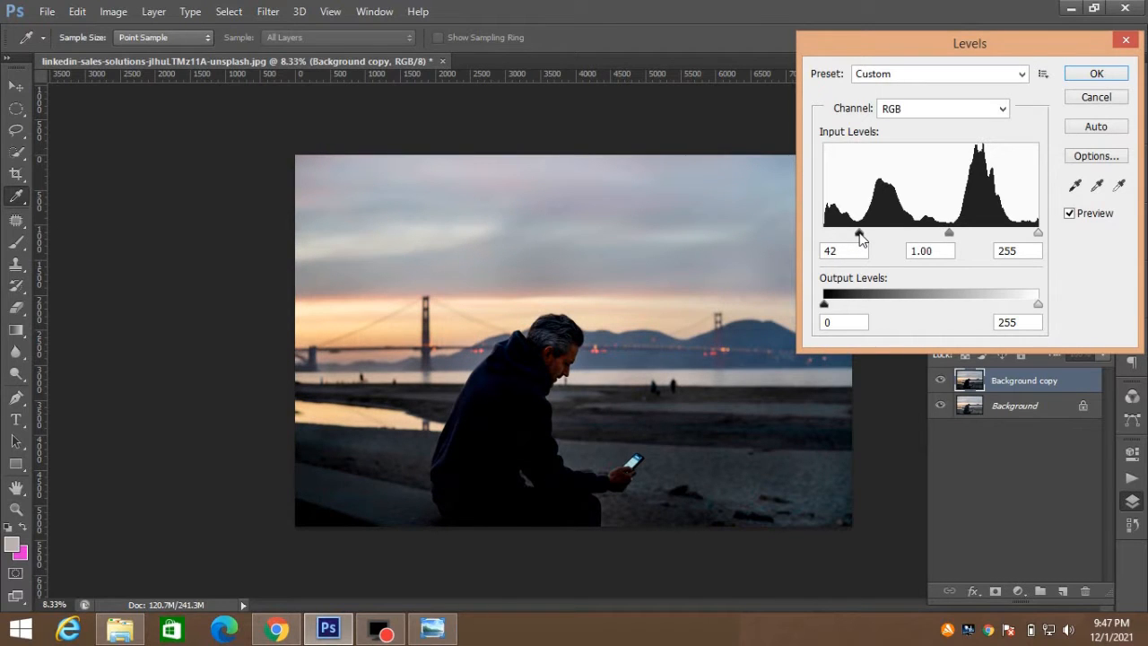
drag(859, 236, 860, 236)
drag(949, 234, 965, 235)
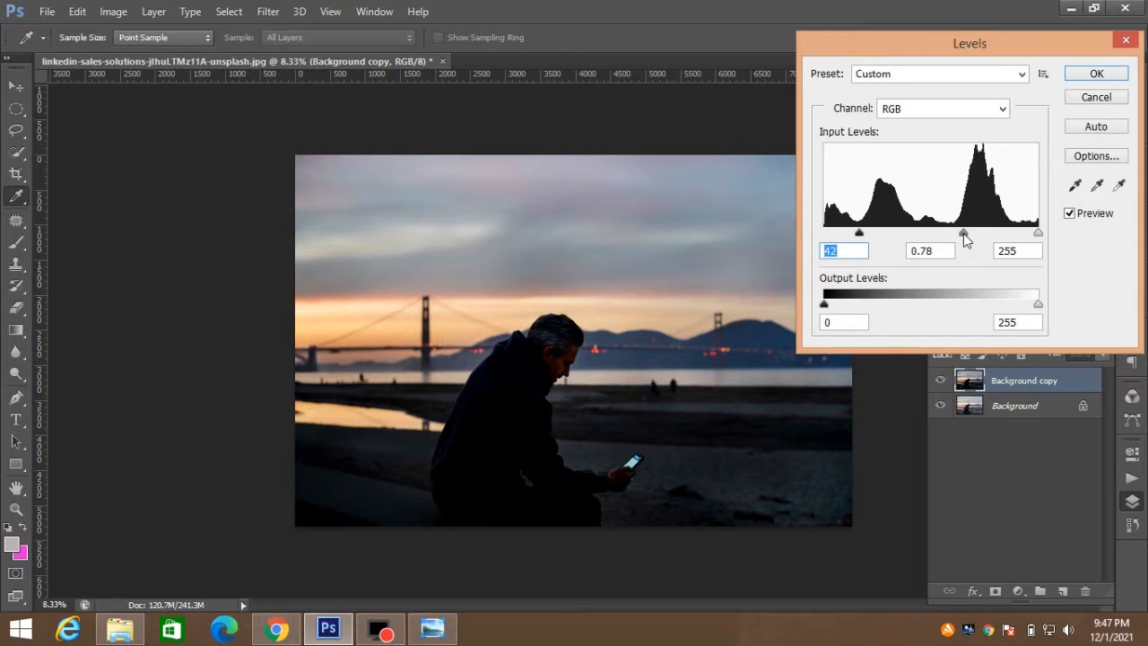
click(959, 232)
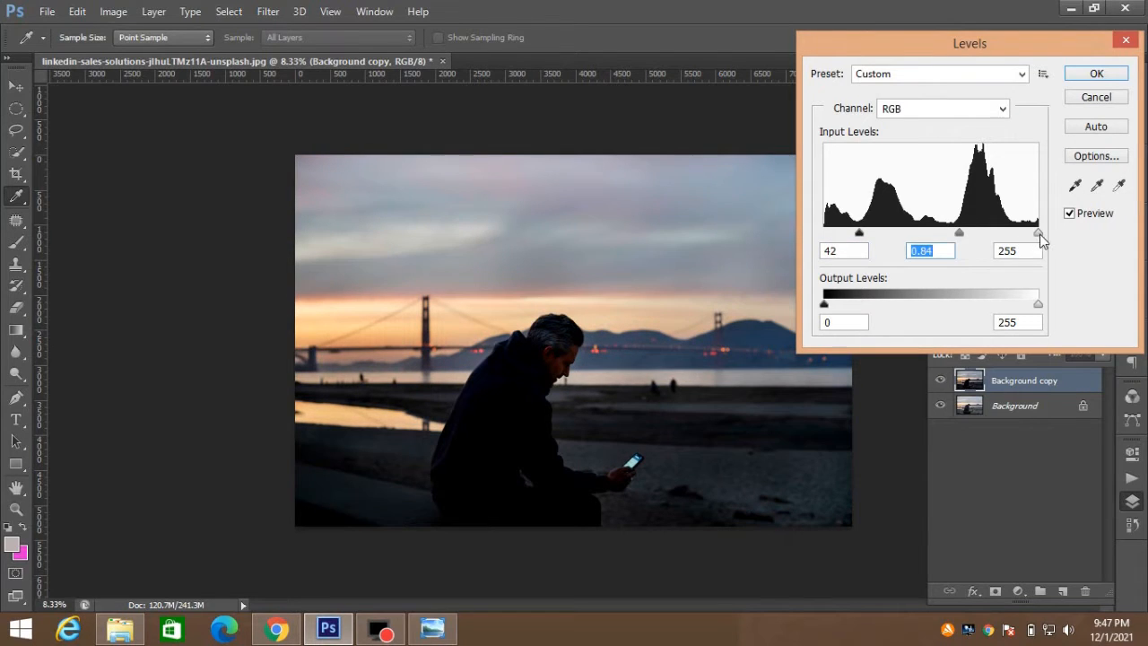
drag(1033, 233, 1010, 240)
click(996, 250)
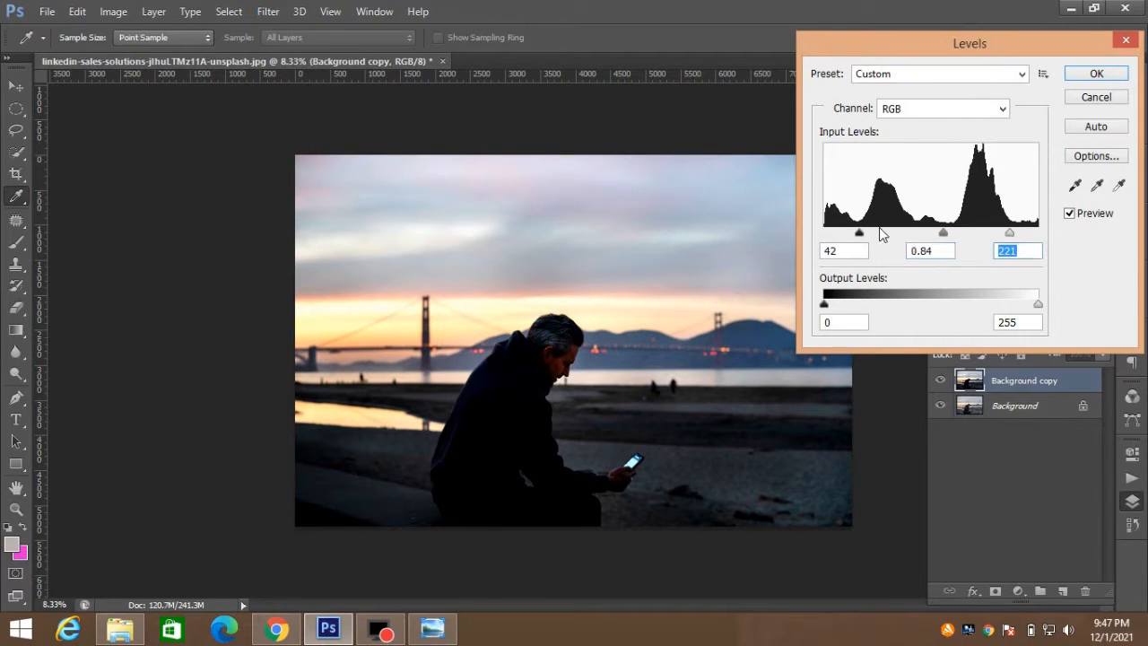
click(1098, 78)
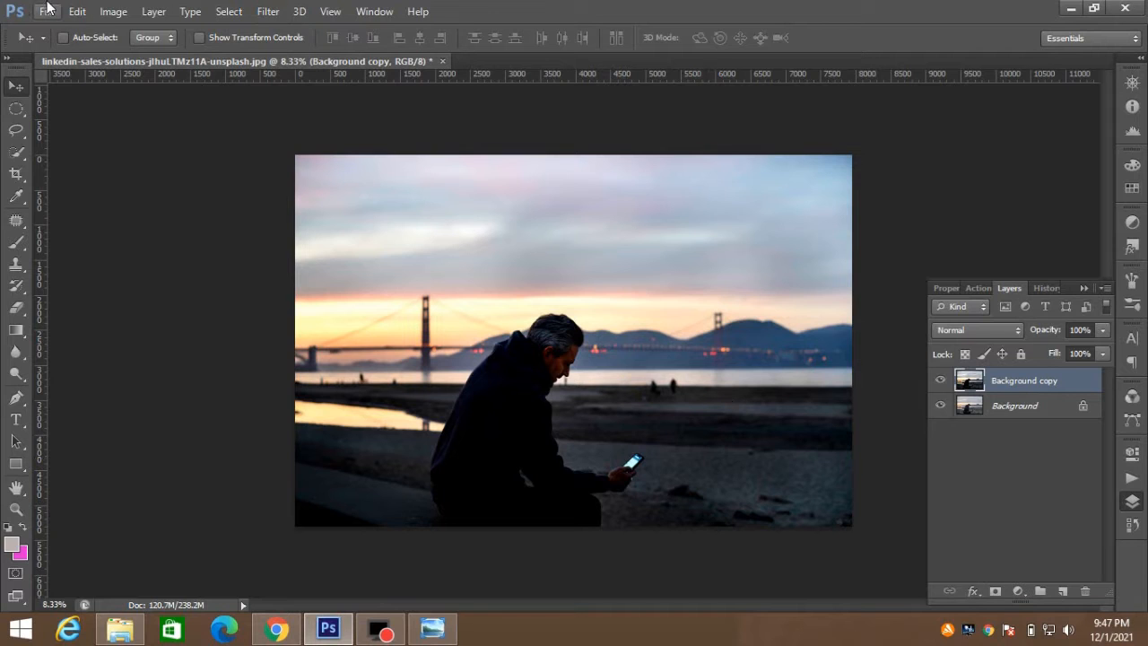
Step: Open the YouTube mobile phone PNG (535x1024) as a docked document and duplicate its layer
click(48, 12)
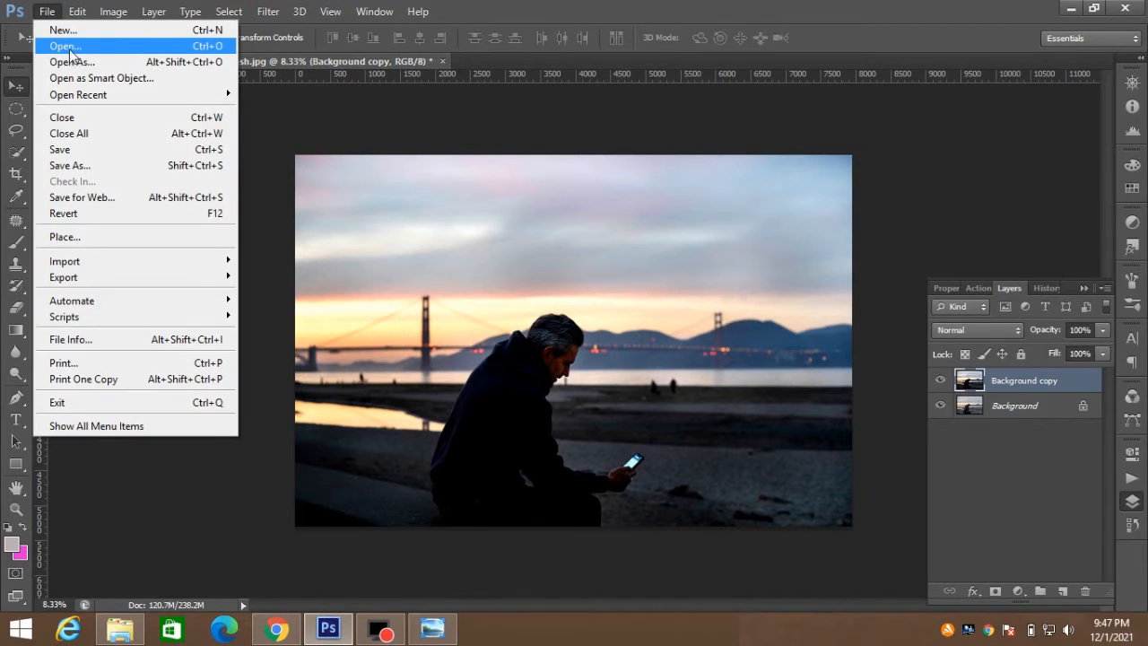
click(70, 55)
click(639, 451)
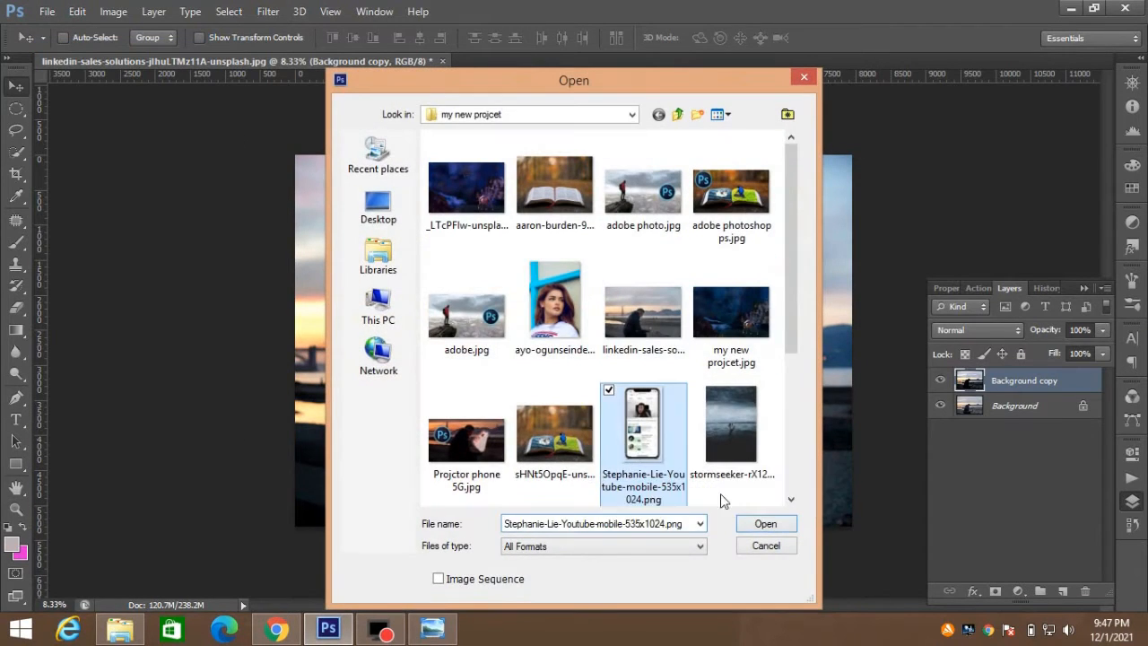
click(763, 524)
drag(146, 93, 645, 66)
drag(1048, 395, 1062, 592)
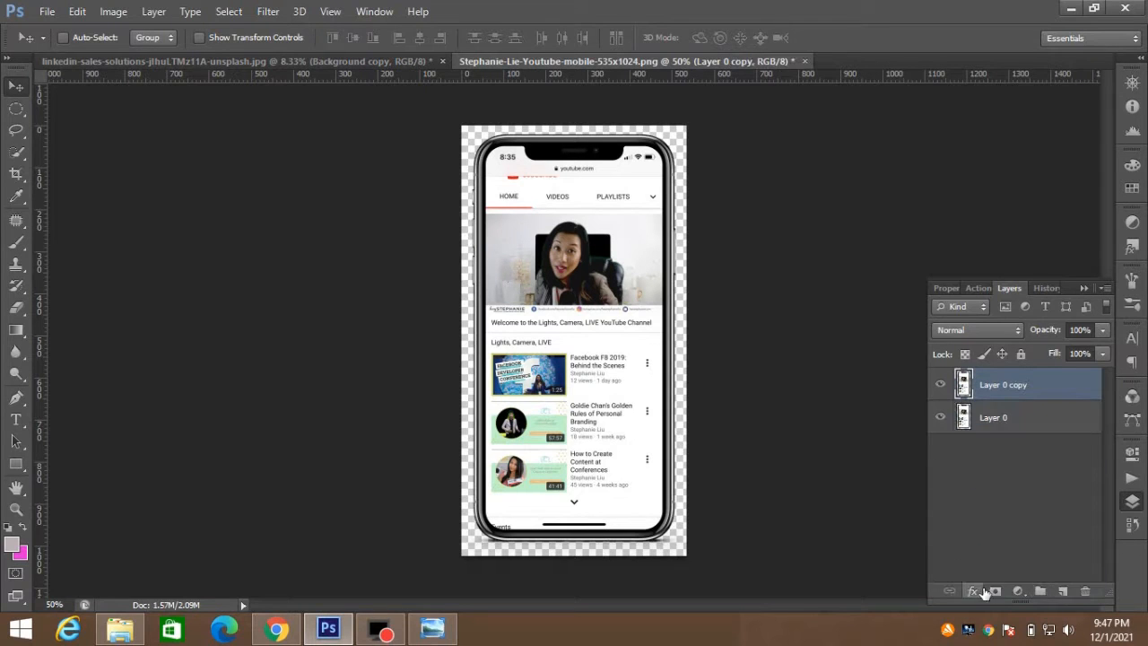
click(1018, 591)
click(1054, 221)
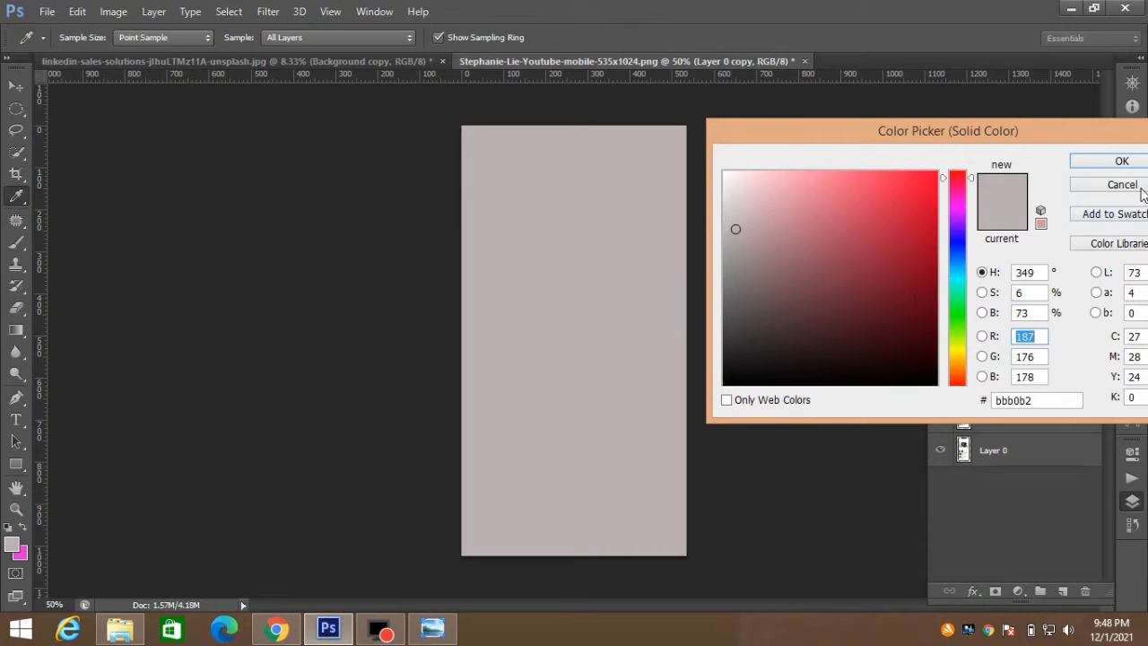
click(1133, 186)
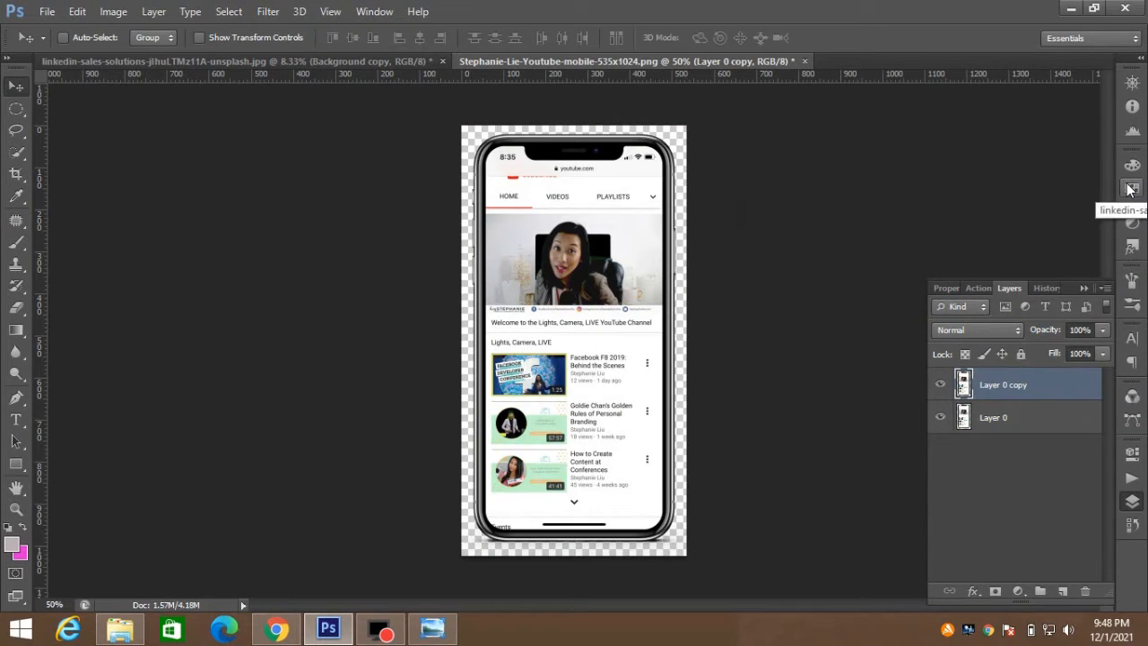
Step: Add a red Solid Color fill layer (#de2c4d) and place it between Layer 0 copy and Layer 0
click(1017, 591)
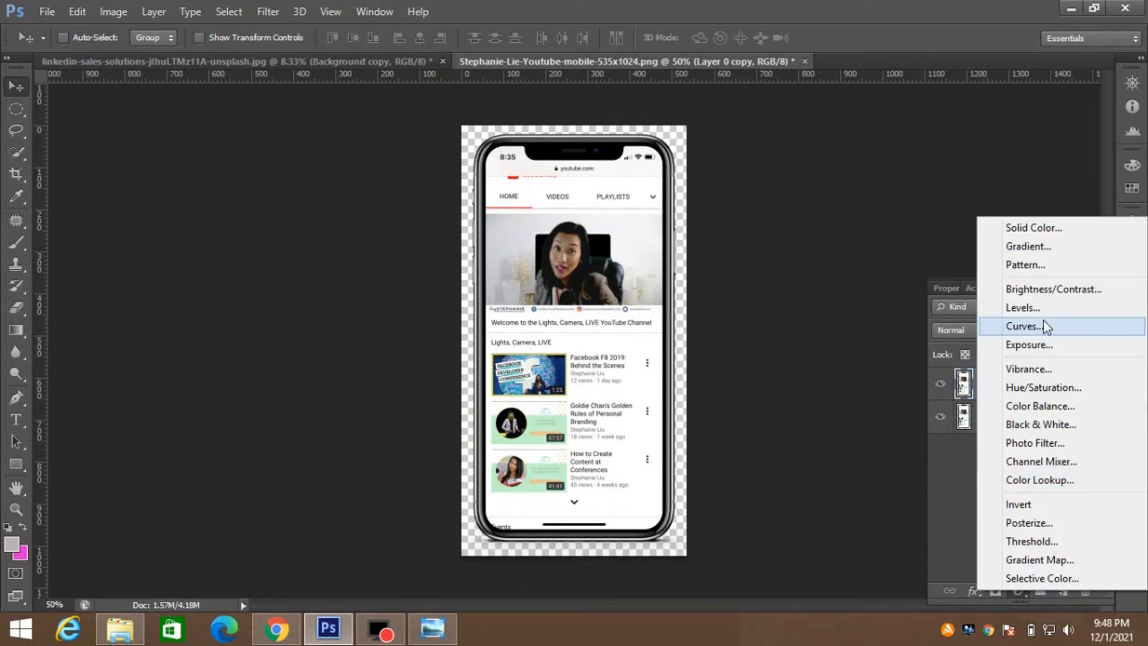
click(1041, 218)
click(931, 178)
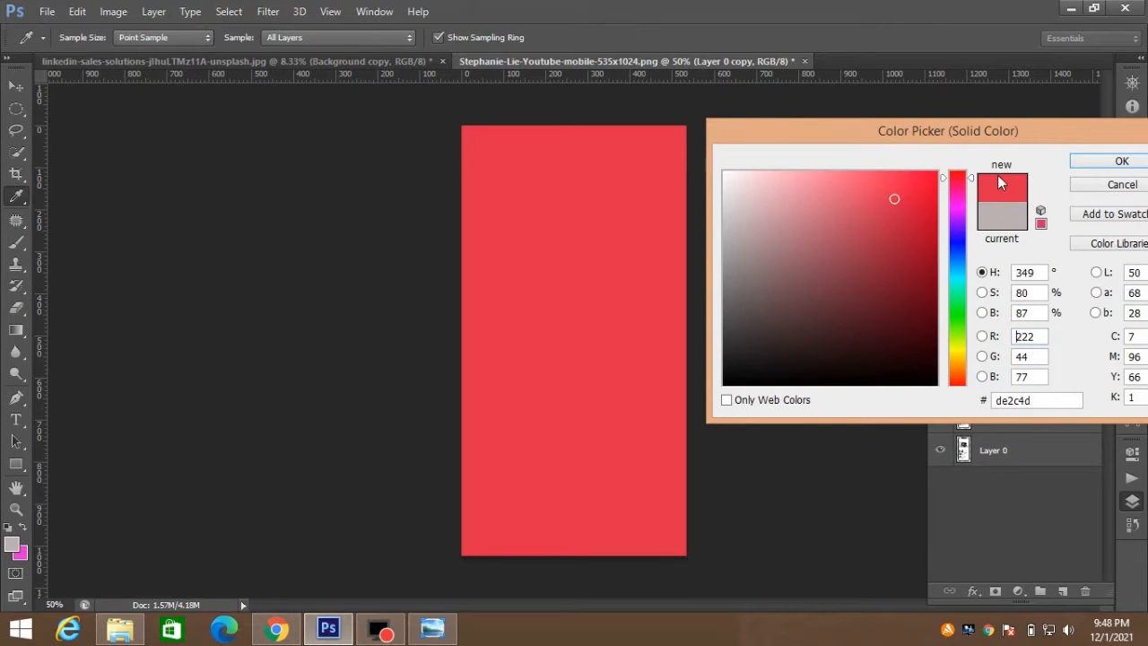
click(1116, 162)
drag(1045, 397, 1016, 425)
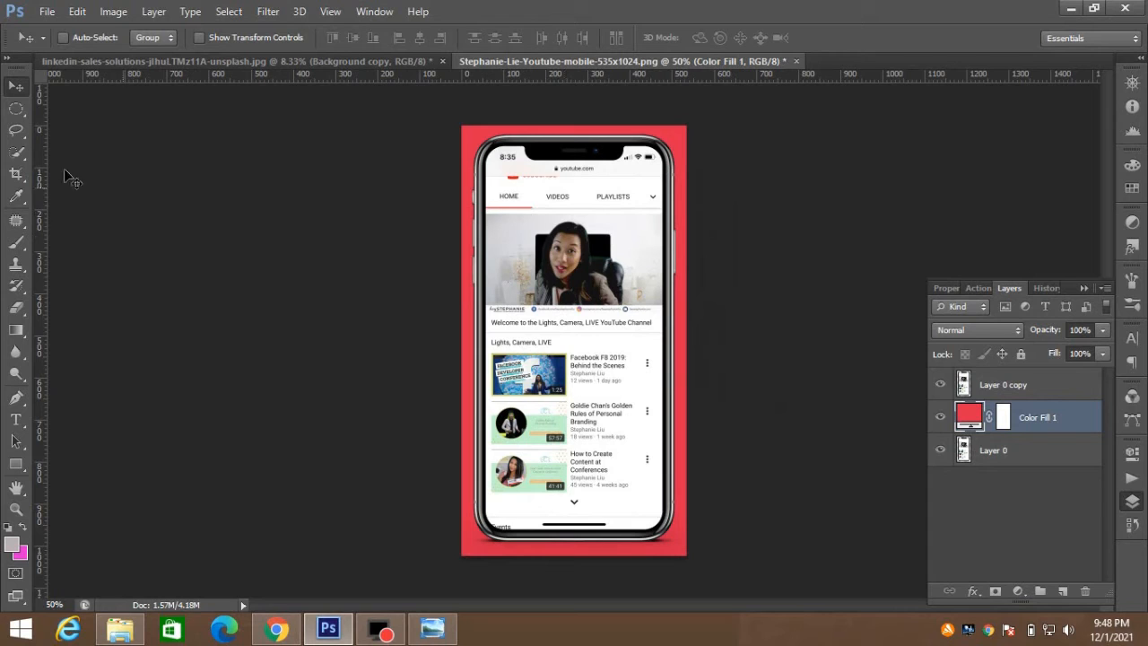
Step: Start a Pen tool path on Layer 0 copy at the lower end of the phone screen's left edge
click(17, 404)
click(1027, 385)
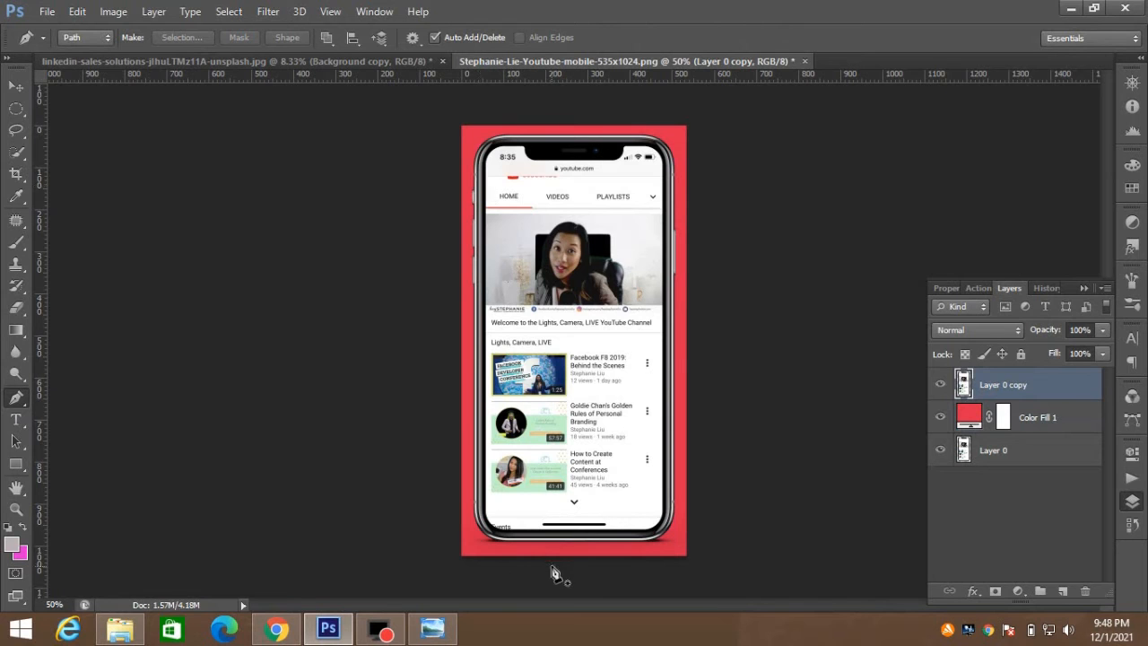
key(ctrl+plus)
key(ctrl+plus)
key(ctrl+plus)
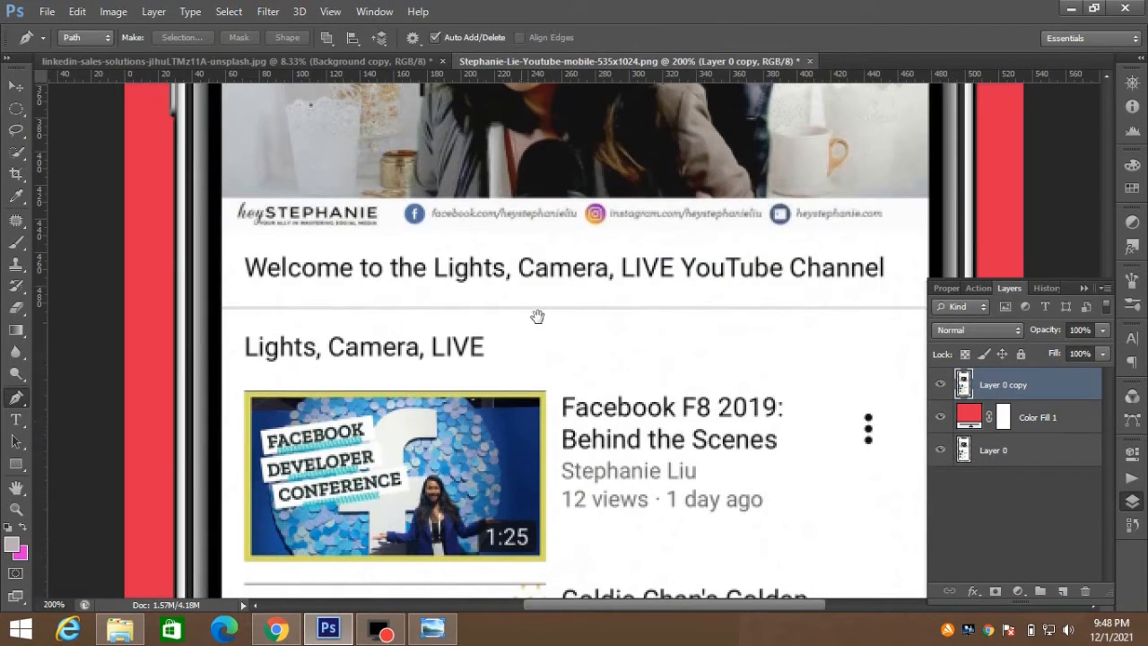
drag(536, 315, 545, 299)
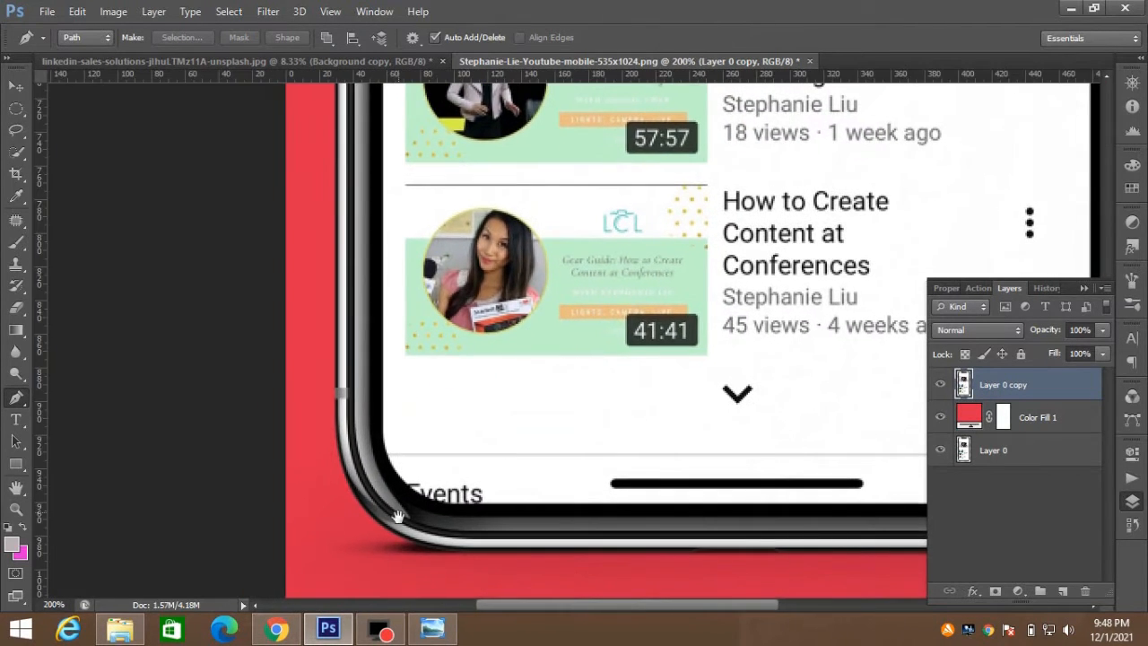
click(382, 443)
Step: Trace the path up the screen's left edge, around the upper-left corner and along the upper edge to the notch
key(ctrl+minus)
drag(513, 153, 574, 311)
key(ctrl+plus)
key(ctrl+plus)
key(ctrl+plus)
drag(574, 193, 574, 159)
click(413, 323)
drag(473, 136, 544, 103)
click(638, 108)
click(723, 111)
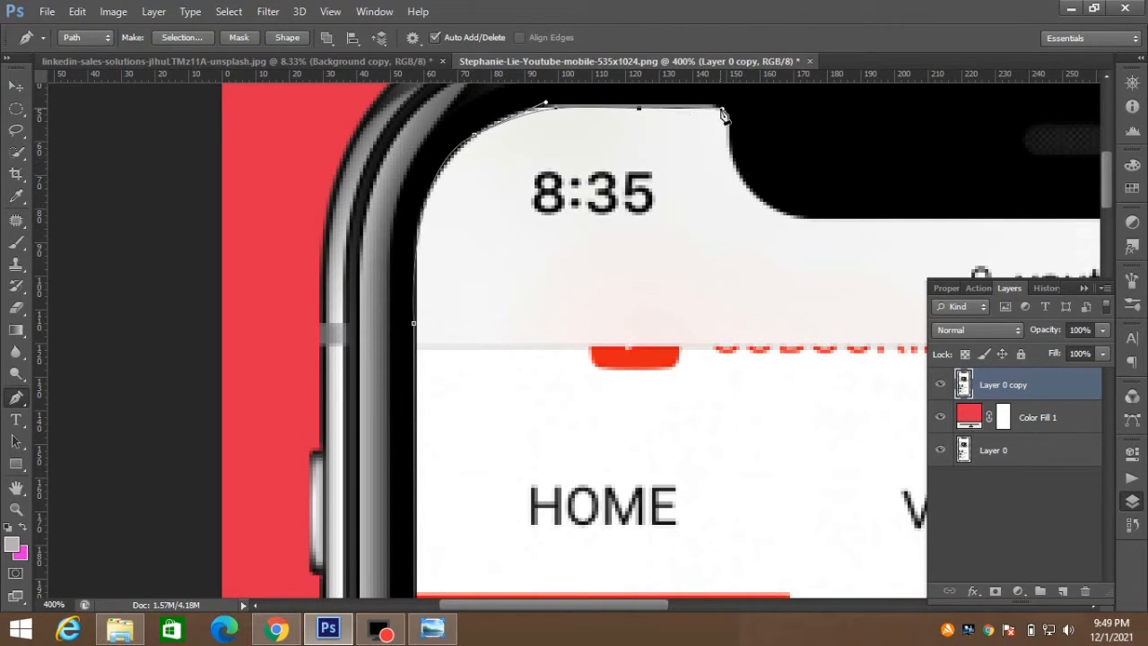
Step: Continue the path around the notch, following its left curve, lower edge and right curve
click(723, 109)
click(756, 195)
click(796, 218)
click(894, 218)
click(992, 218)
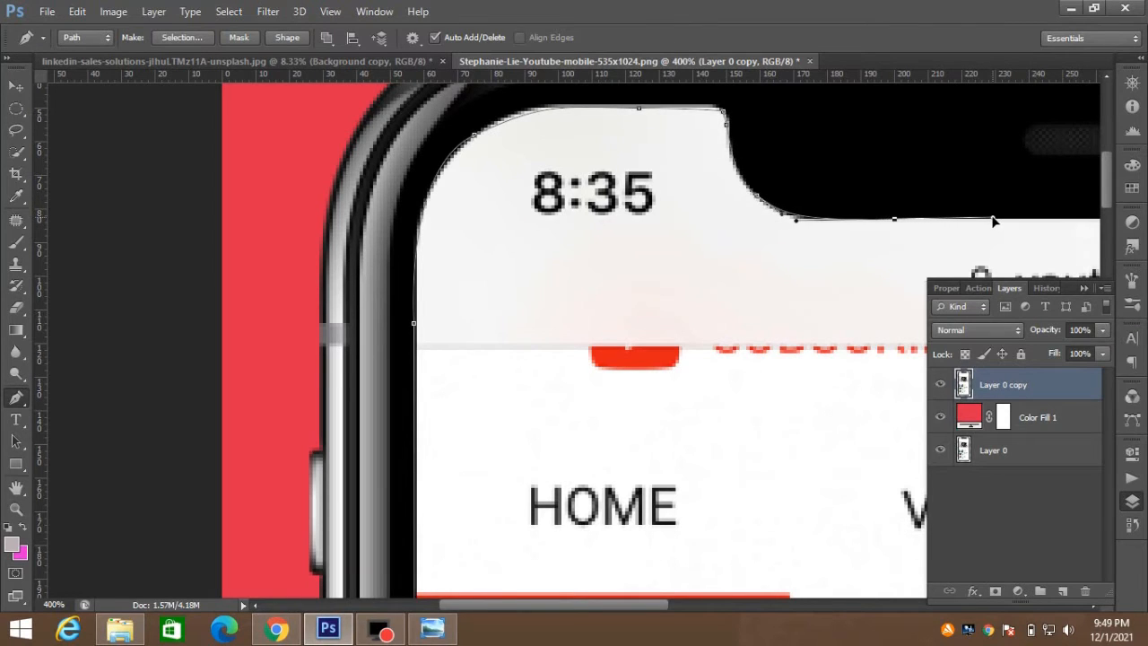
key(space)
drag(1027, 235, 440, 272)
click(846, 254)
drag(926, 204, 996, 145)
Step: Continue the path from the notch around the screen's upper-right corner and down its right edge
key(space)
drag(831, 178, 388, 205)
click(672, 168)
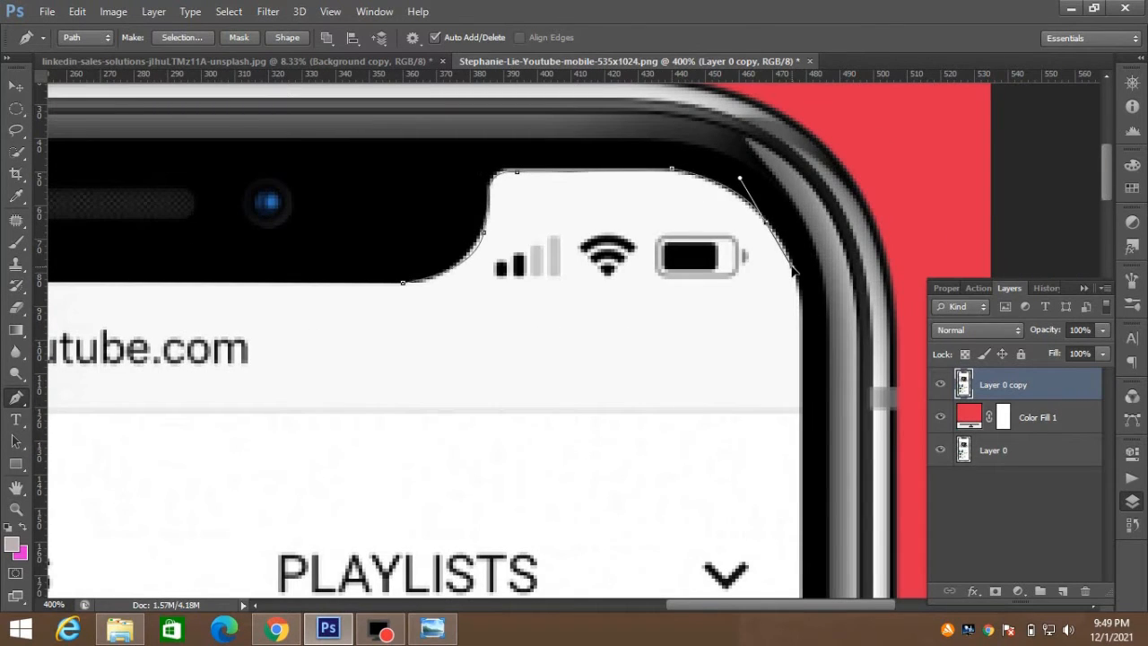
drag(804, 333, 803, 399)
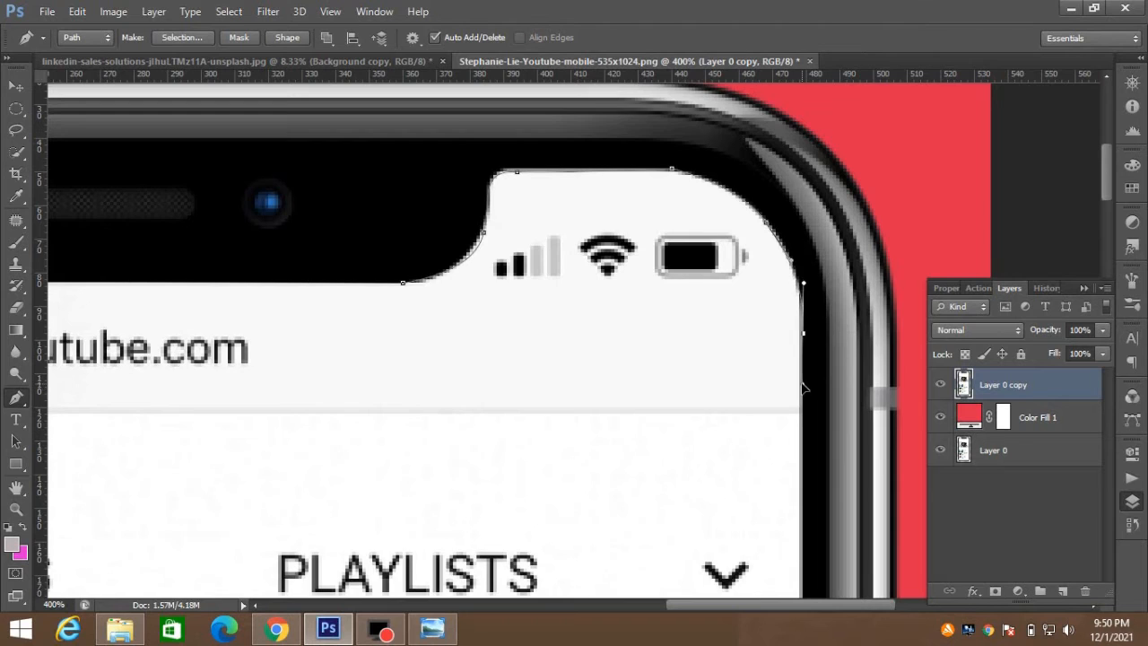
scroll(812, 170, down, 10)
drag(842, 224, 826, 98)
click(755, 314)
Step: Trace the lower-right corner, lower edge and lower-left corner of the screen and close the path at its starting point
drag(730, 435, 705, 462)
drag(632, 498, 594, 509)
drag(540, 408, 966, 198)
click(525, 291)
drag(547, 249, 1025, 234)
click(397, 277)
drag(290, 237, 259, 202)
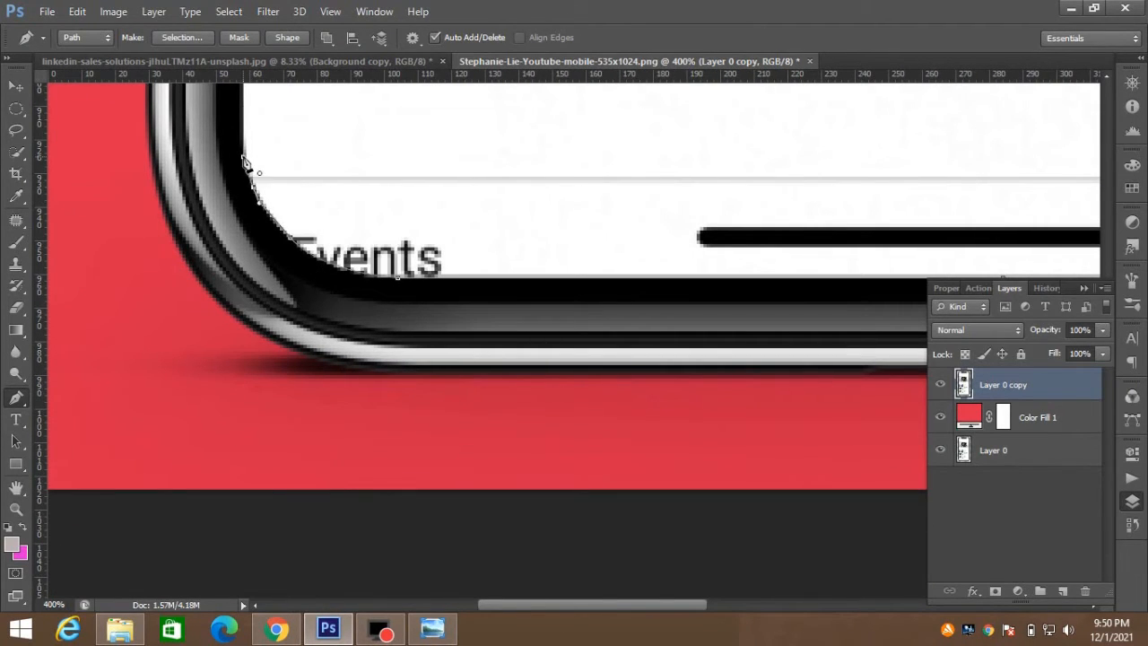
click(242, 163)
Step: Convert the closed screen path into a selection
right_click(359, 168)
click(445, 246)
key(Return)
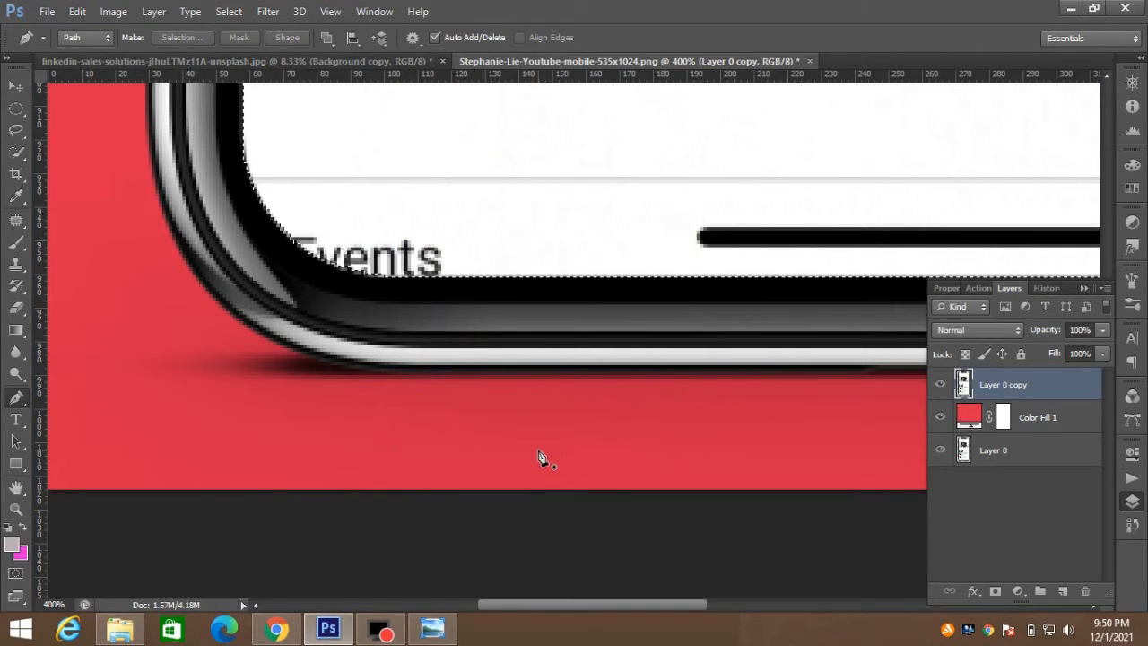
Step: Invert the selection to erase the phone body outside the screen on Layer 0 copy, and deselect
key(ctrl+minus)
key(ctrl+minus)
key(ctrl+minus)
key(ctrl+minus)
key(ctrl+minus)
key(ctrl+minus)
right_click(567, 356)
click(763, 200)
click(159, 15)
click(228, 12)
click(231, 79)
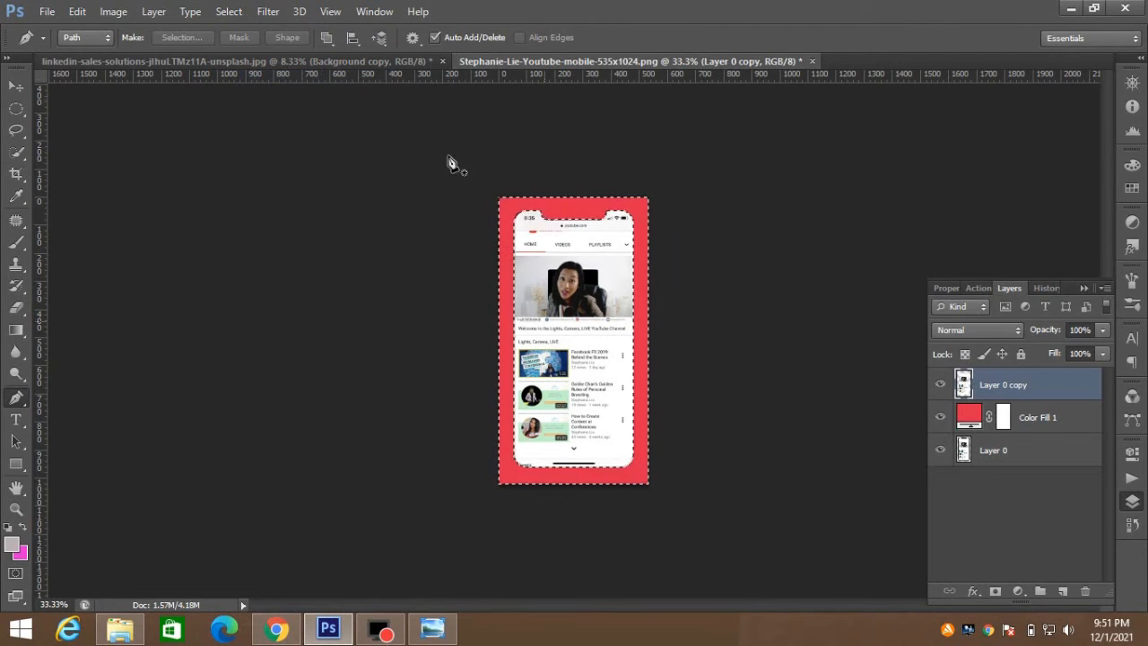
click(228, 12)
click(234, 46)
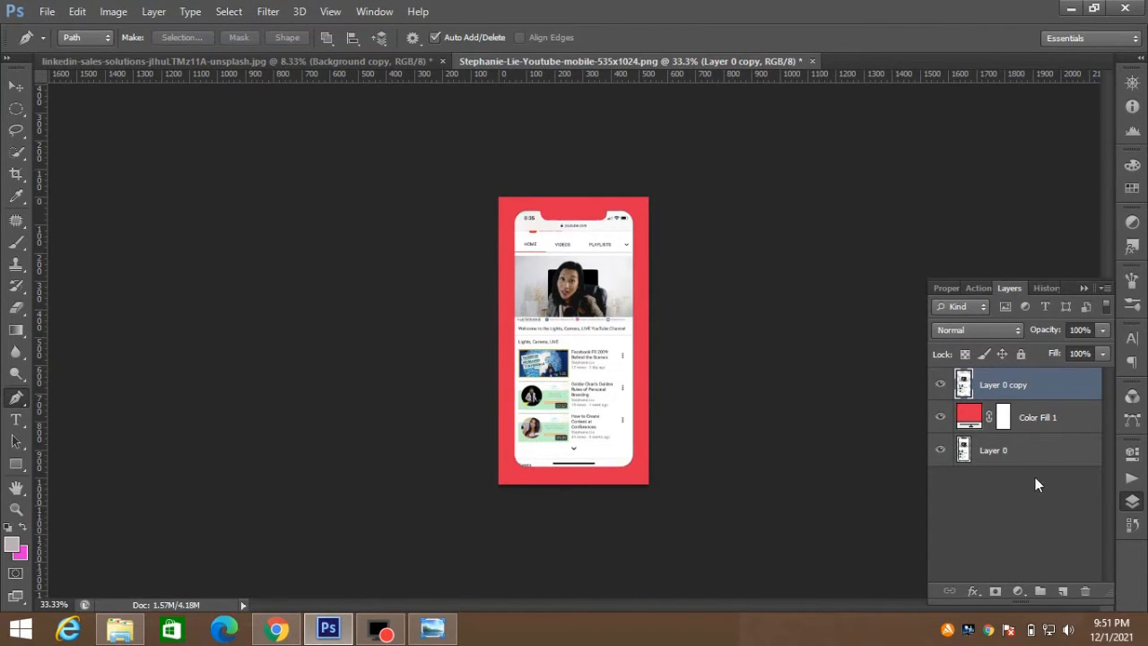
Step: Delete the Color Fill 1 layer and the original Layer 0
click(1046, 421)
click(1085, 591)
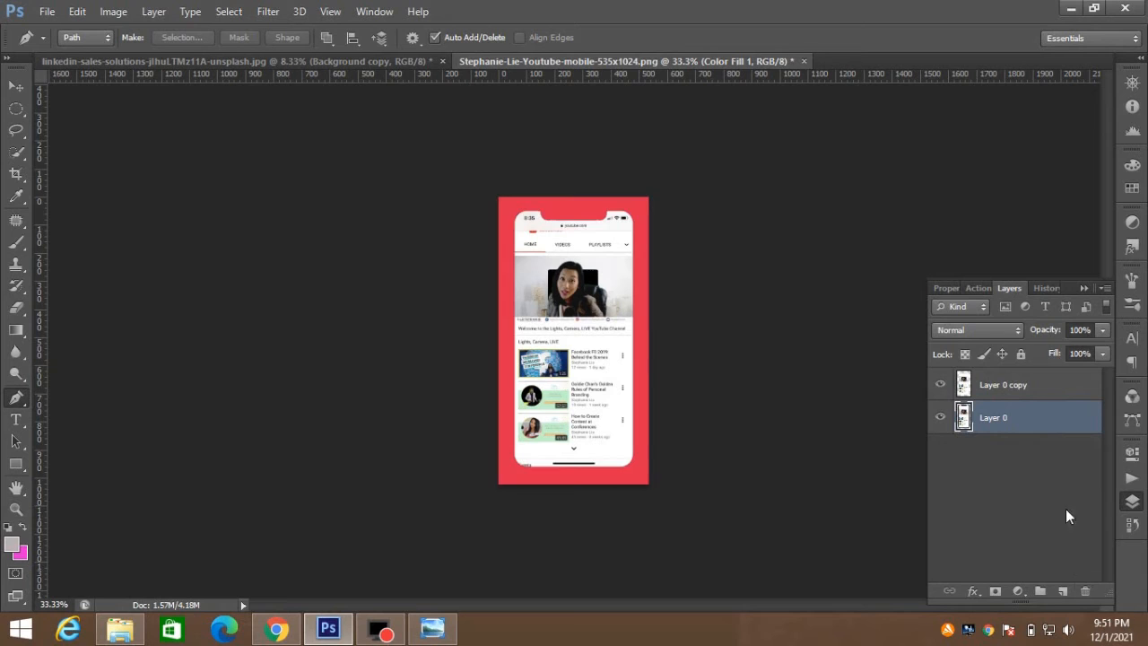
click(1086, 591)
Step: Move the cut-out phone screen into the photo of the seated man and position it just above his phone
click(15, 87)
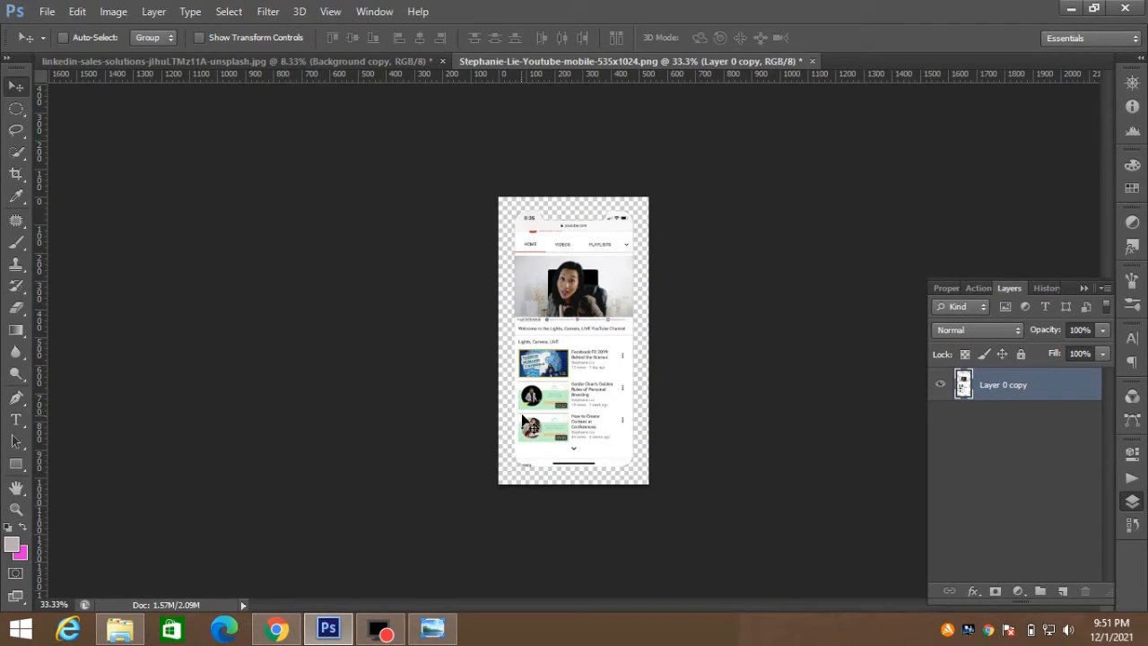
drag(601, 368, 671, 362)
key(ctrl+plus)
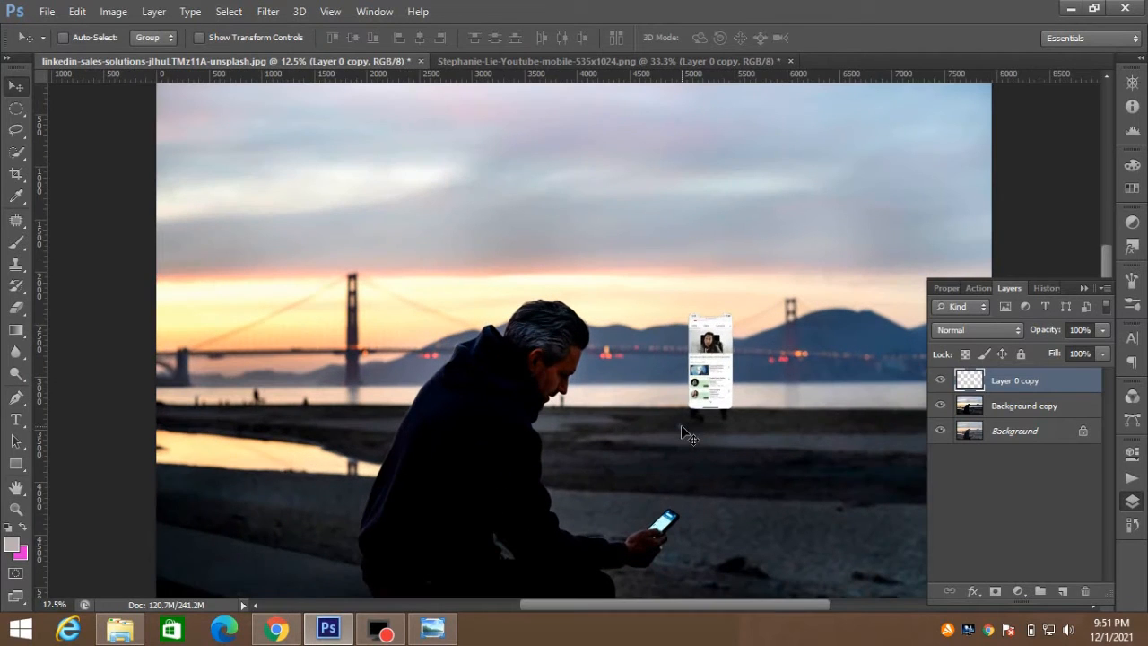
drag(702, 398, 622, 445)
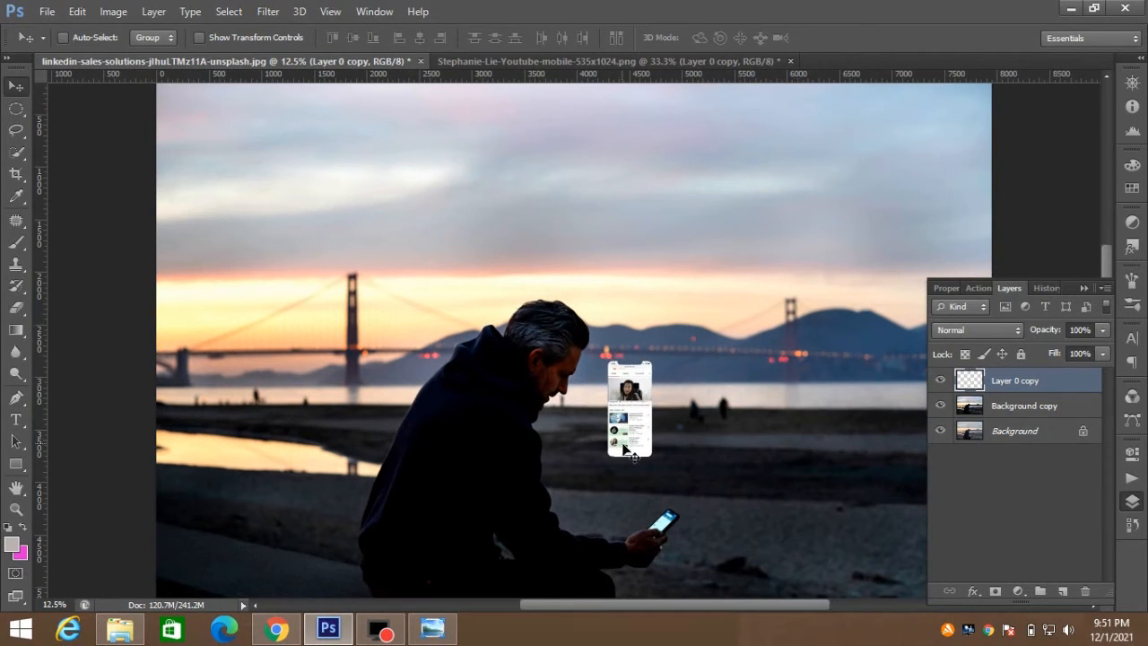
Step: Free-transform the phone screen layer, scaling it to about 168% and rotating it about 43° clockwise
key(ctrl+t)
drag(677, 354, 777, 335)
drag(721, 325, 722, 367)
Step: Distort the enlarged phone screen by its corners into a narrower, slanted perspective shape above the man's phone
right_click(660, 376)
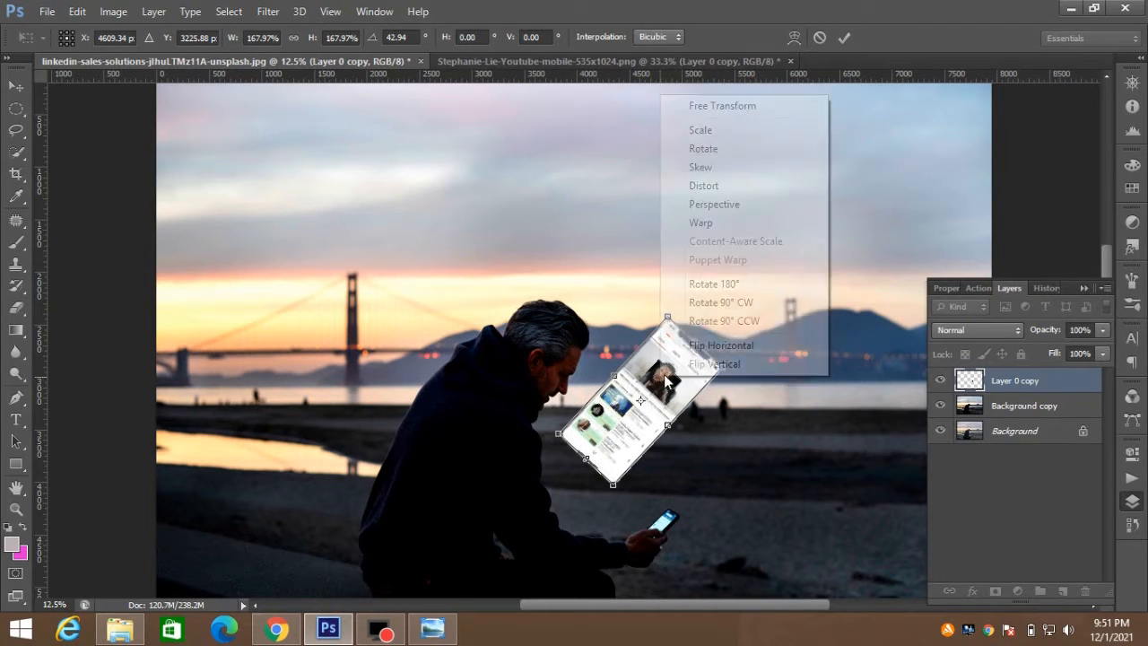
click(718, 187)
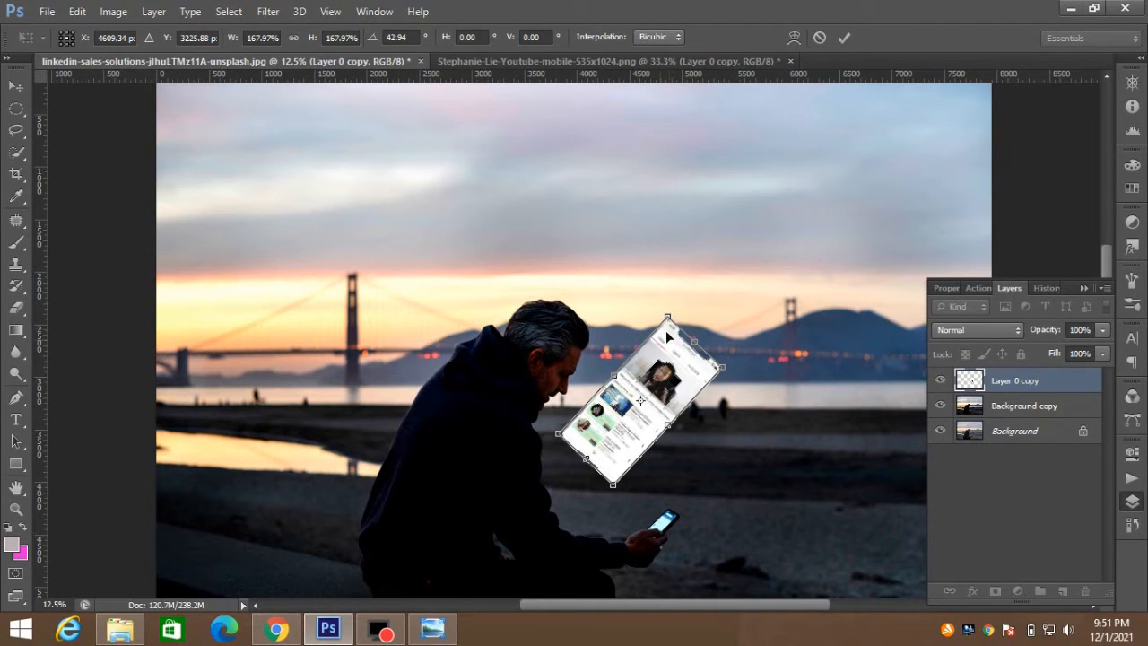
drag(668, 319, 673, 342)
drag(558, 440, 587, 433)
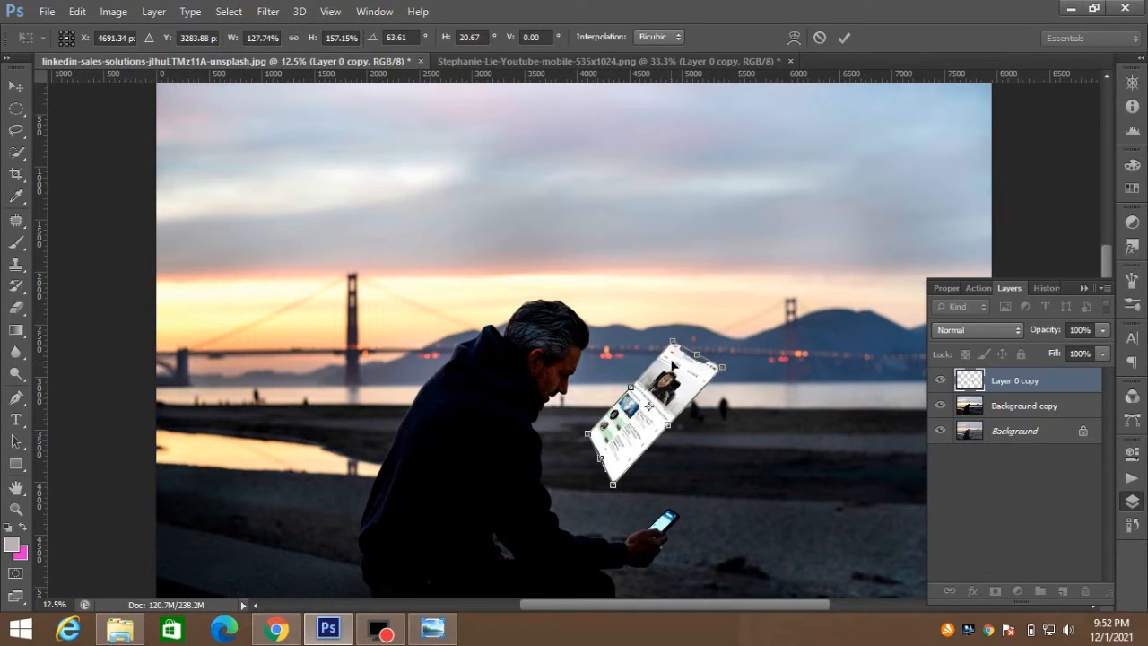
drag(724, 373, 707, 355)
drag(590, 437, 588, 448)
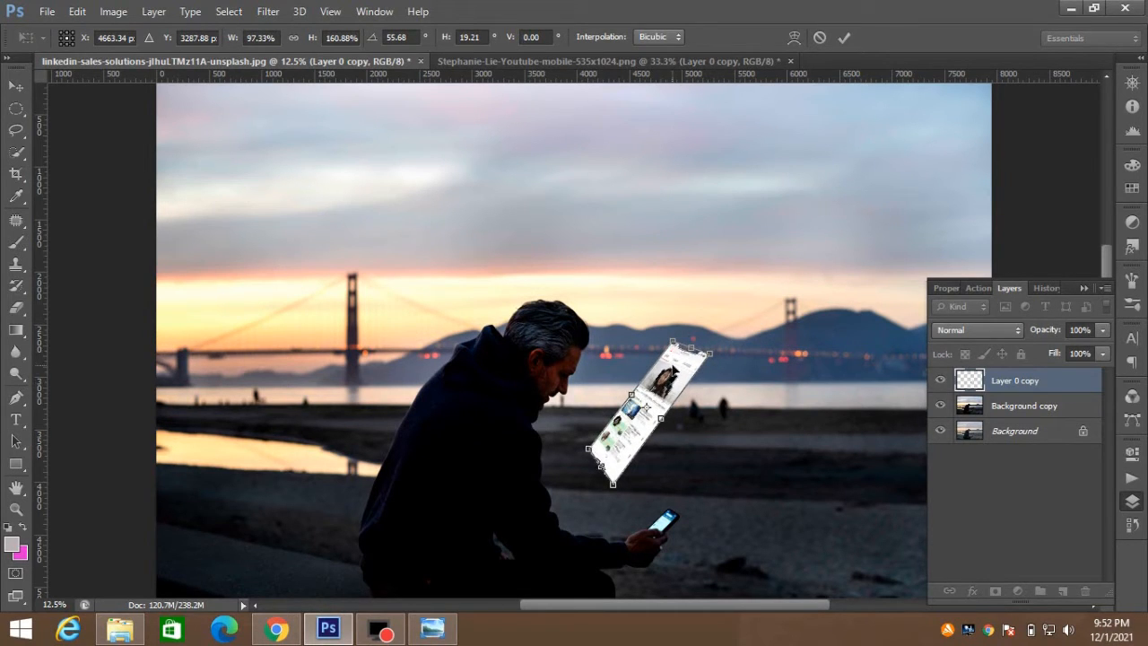
drag(674, 346, 699, 360)
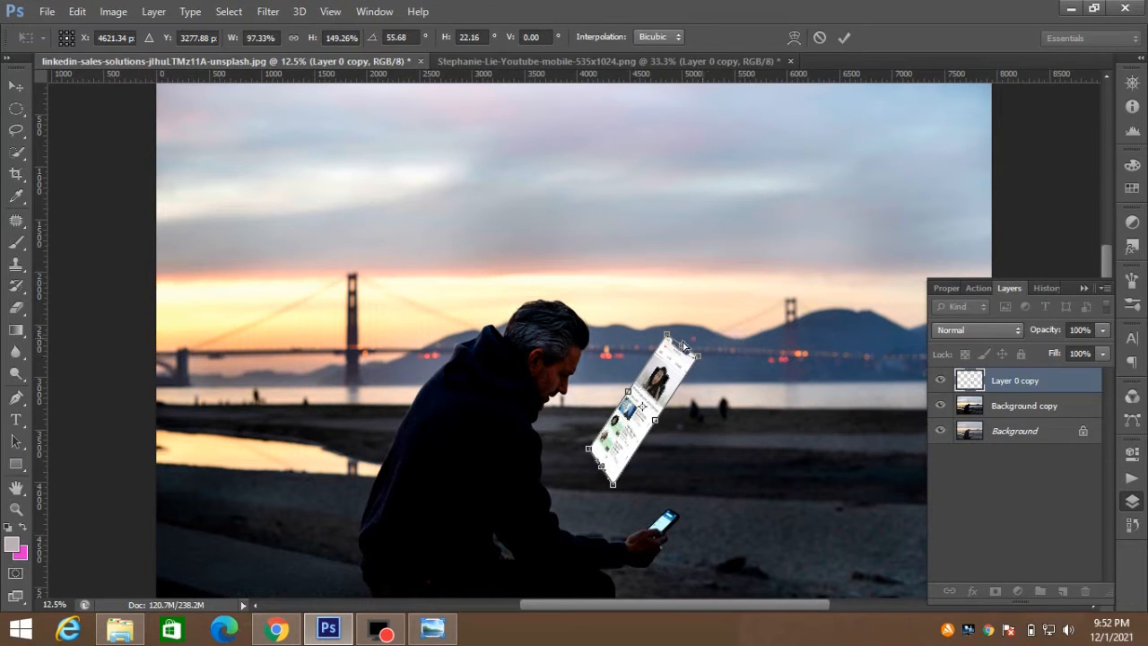
drag(590, 454, 621, 498)
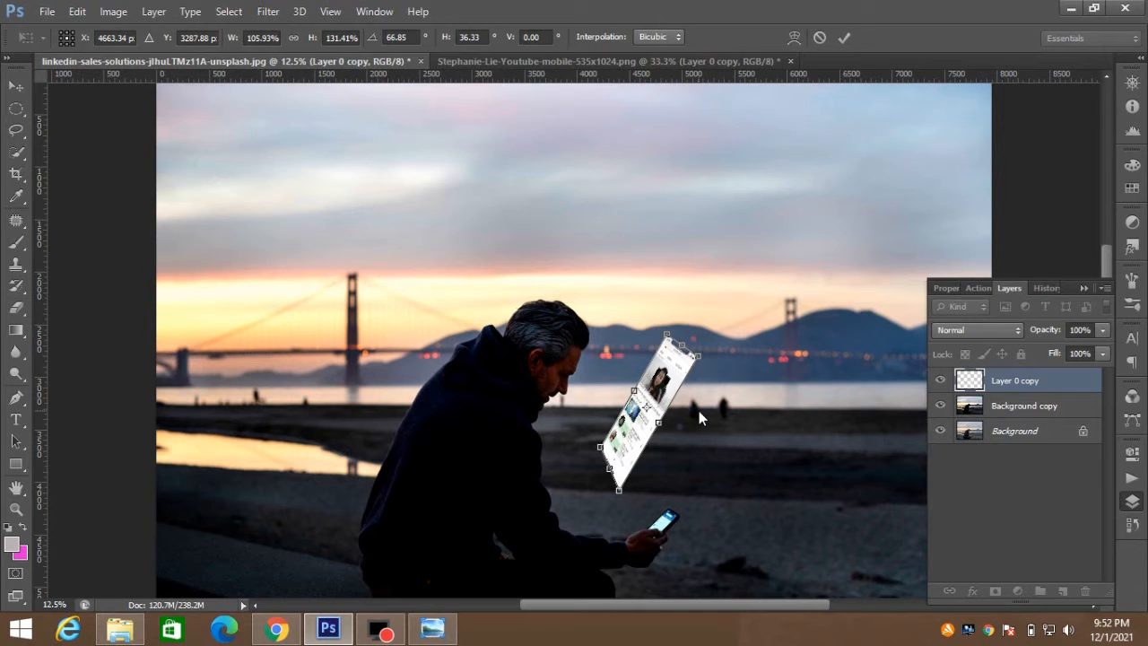
Step: Refine the upper corners of the distorted phone screen, widening its top edge, and apply the transform
key(ctrl+plus)
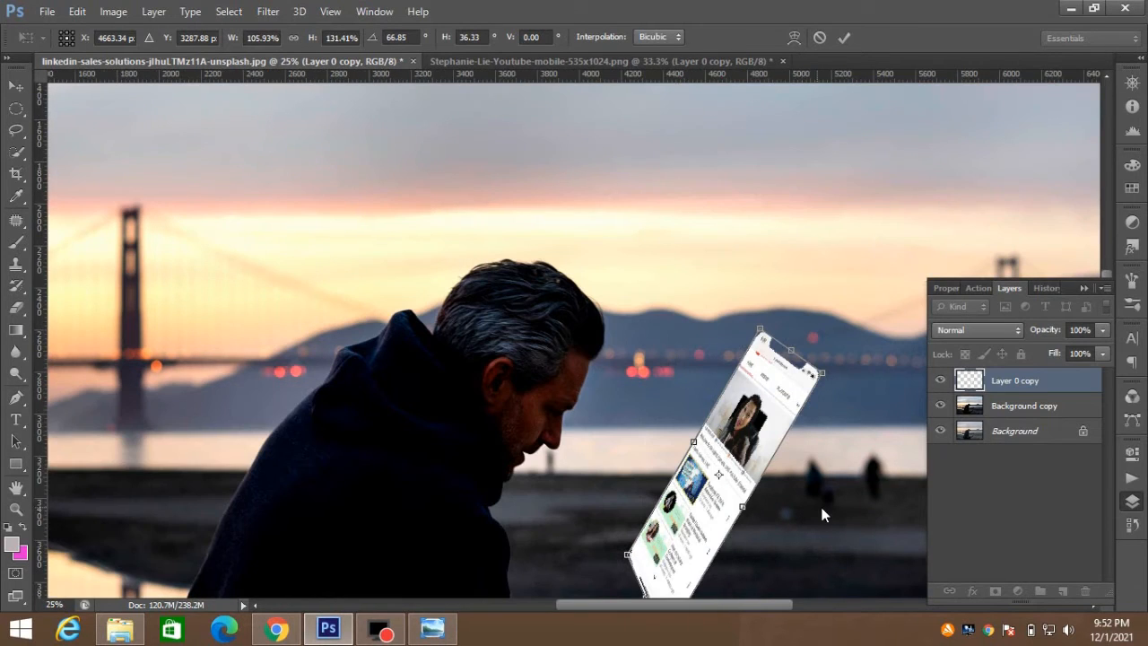
drag(823, 513, 637, 304)
drag(639, 182, 580, 173)
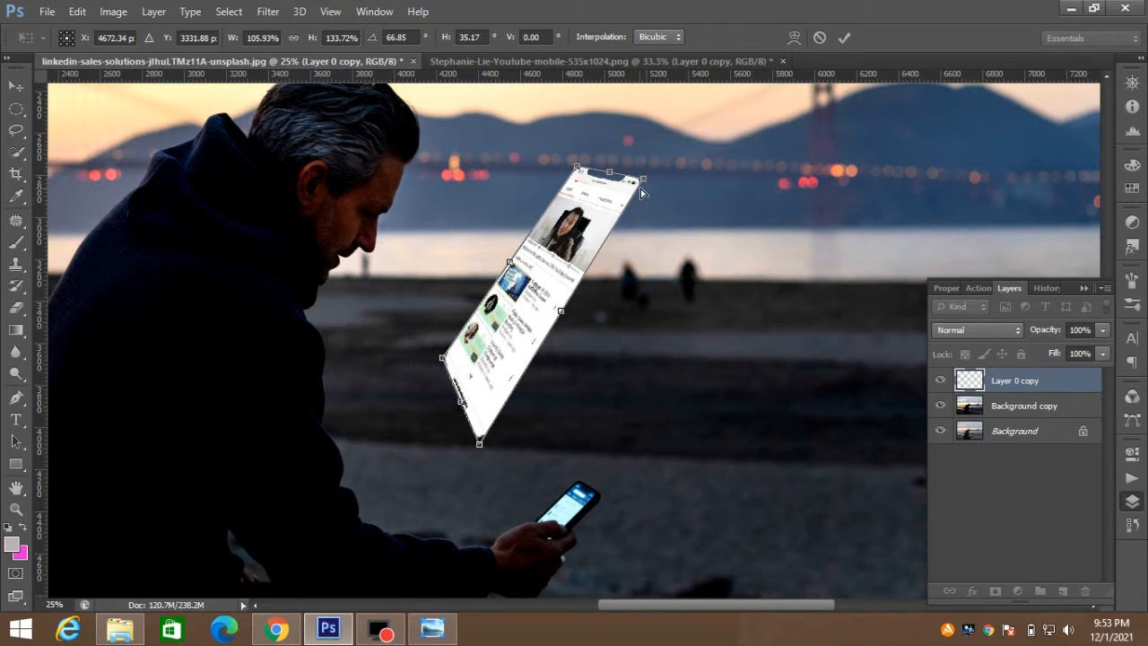
drag(649, 186, 656, 183)
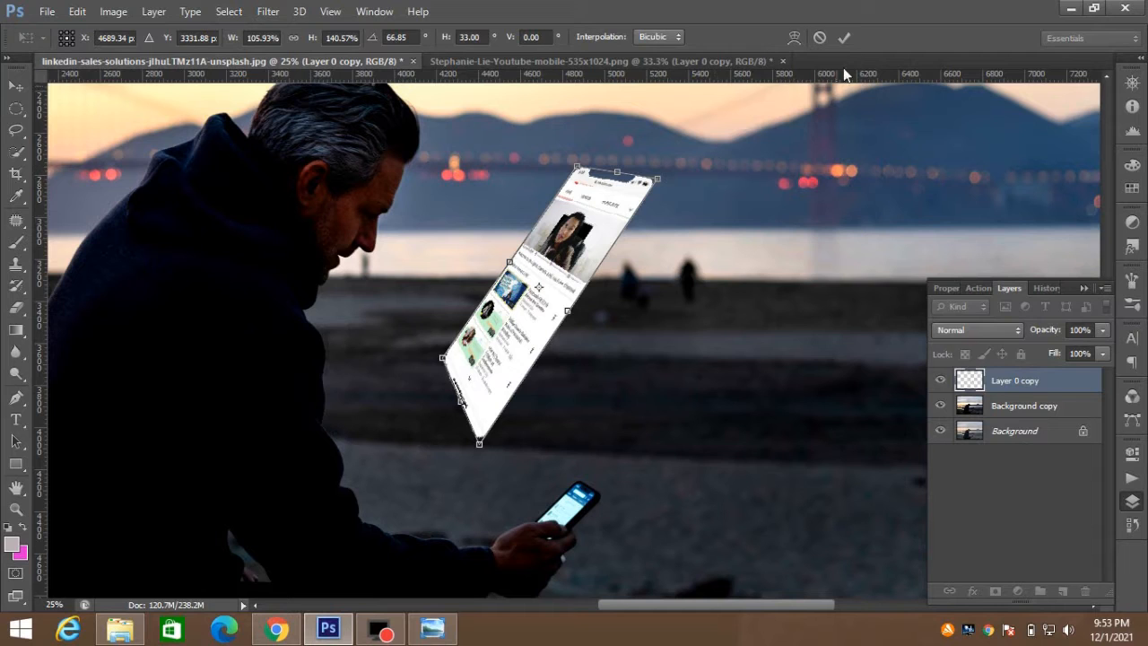
key(Return)
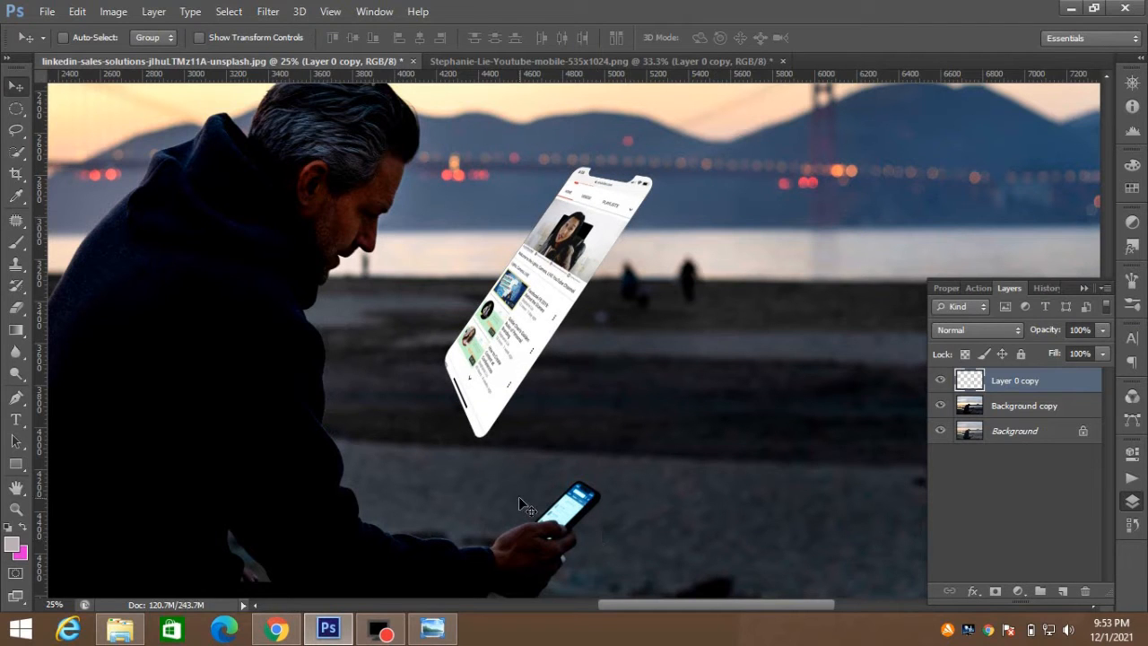
Step: Rotate the phone screen slightly clockwise and move it closer to the man, between his face and the held phone
key(ctrl+t)
drag(671, 150, 681, 193)
click(844, 40)
drag(603, 258, 527, 334)
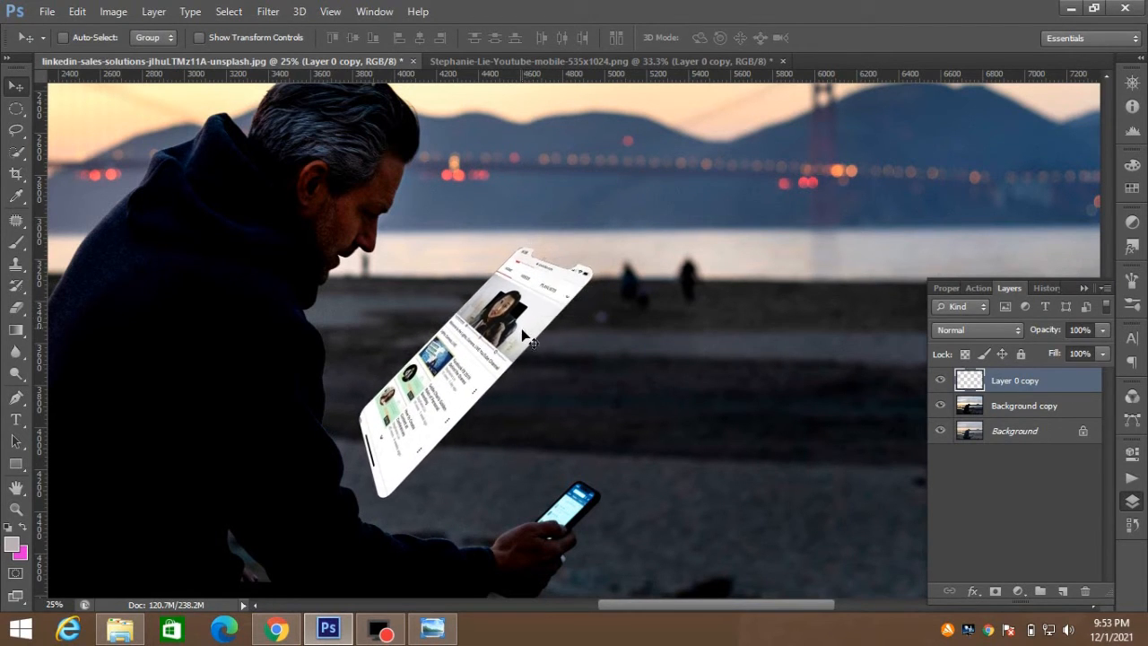
key(ctrl+minus)
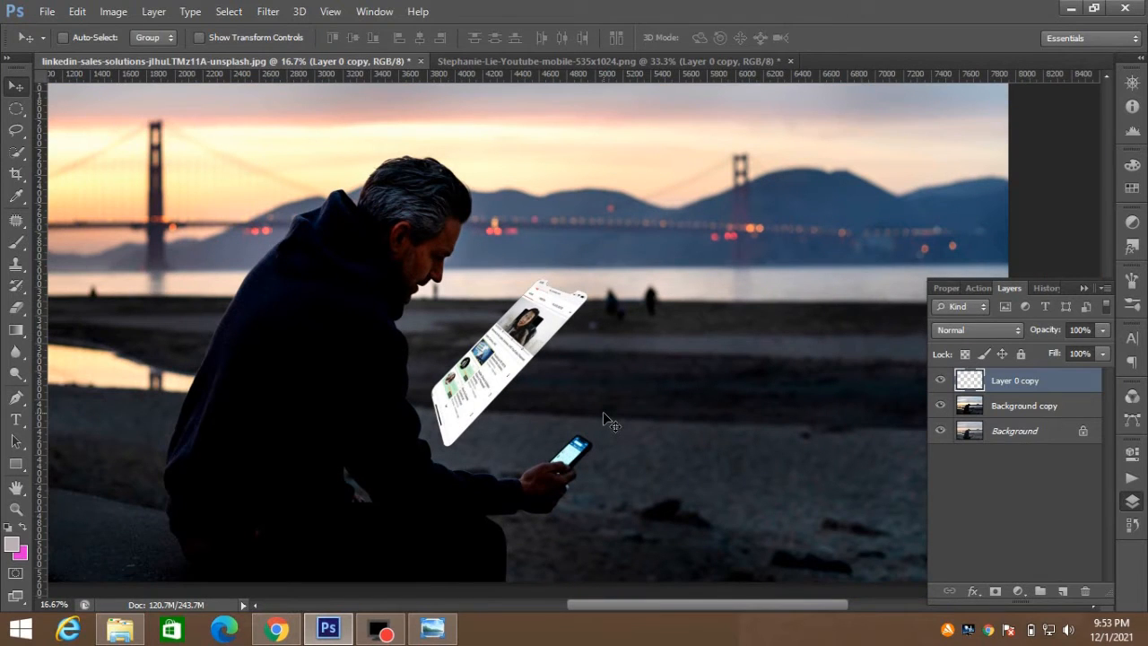
Step: Rename the Layer 0 copy layer as "phone sccc..."
key(ctrl+plus)
scroll(741, 388, down, 2)
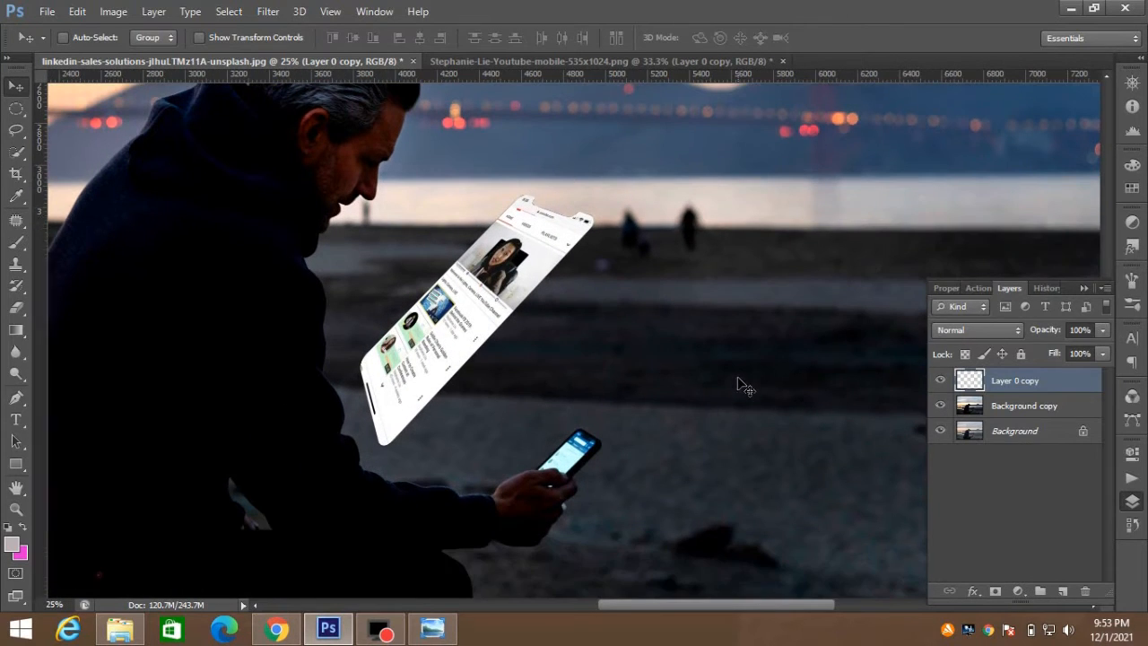
double_click(1018, 381)
key(BackSpace)
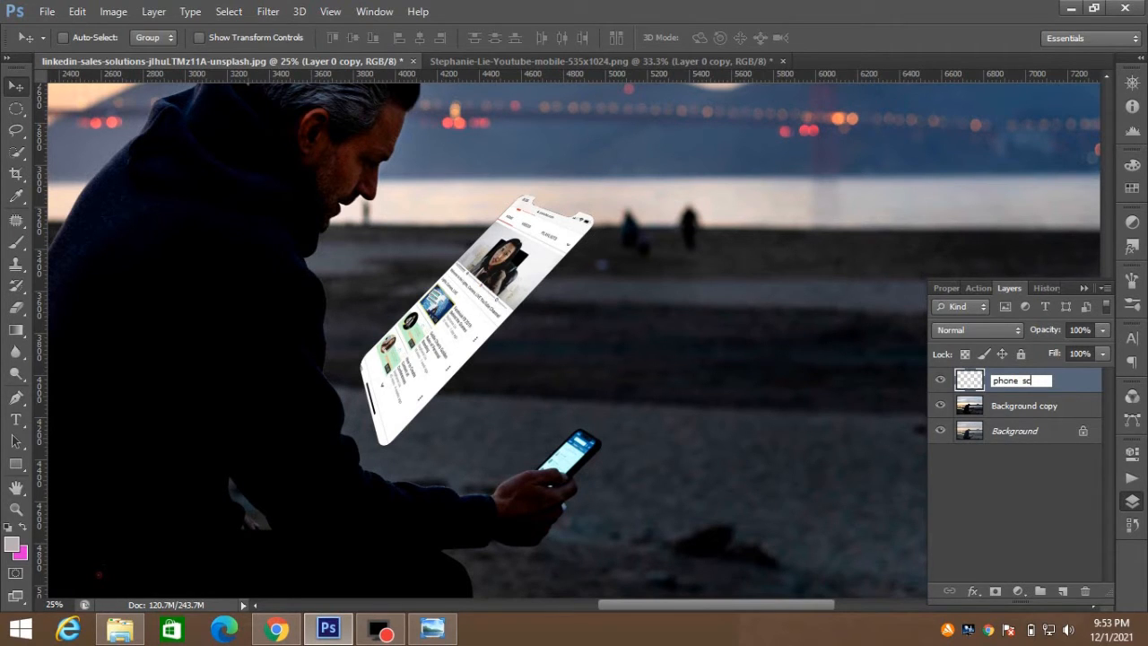
key(Return)
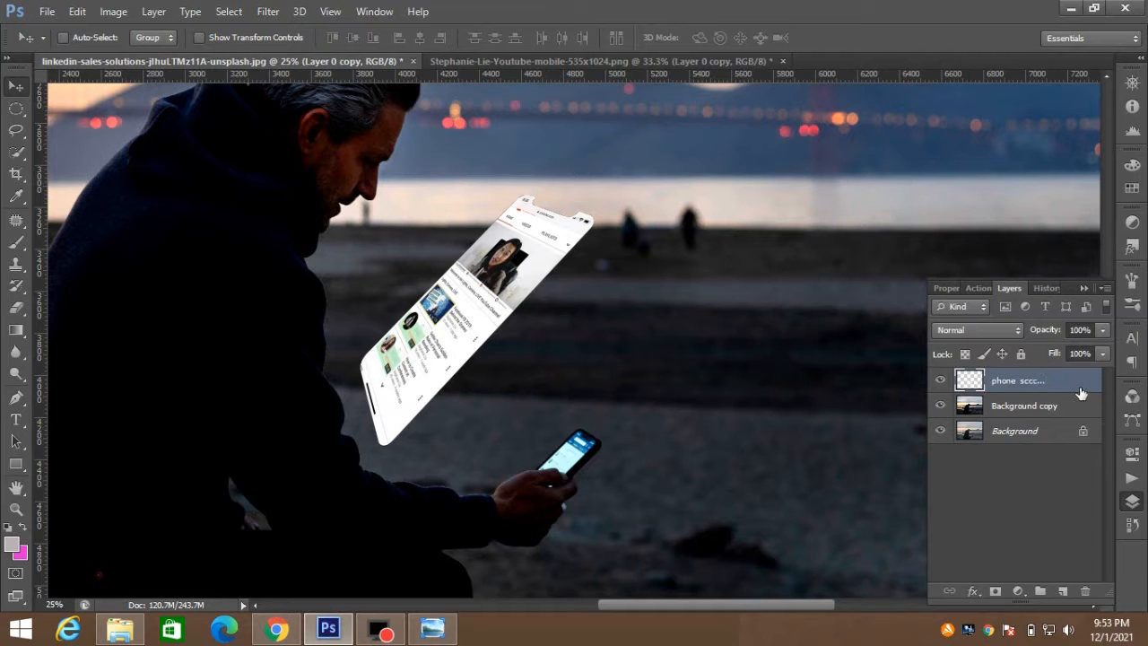
Step: Add a 7 px outside stroke in magenta (ee13d7) to the large phone screen layer
scroll(734, 414, down, 1)
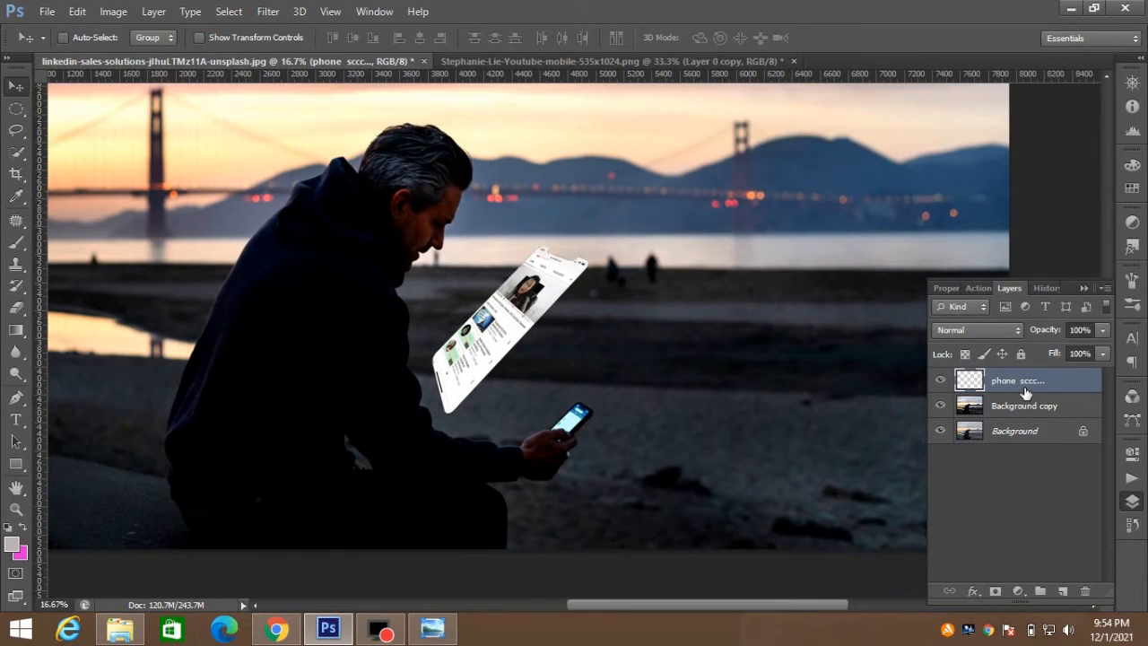
right_click(1022, 380)
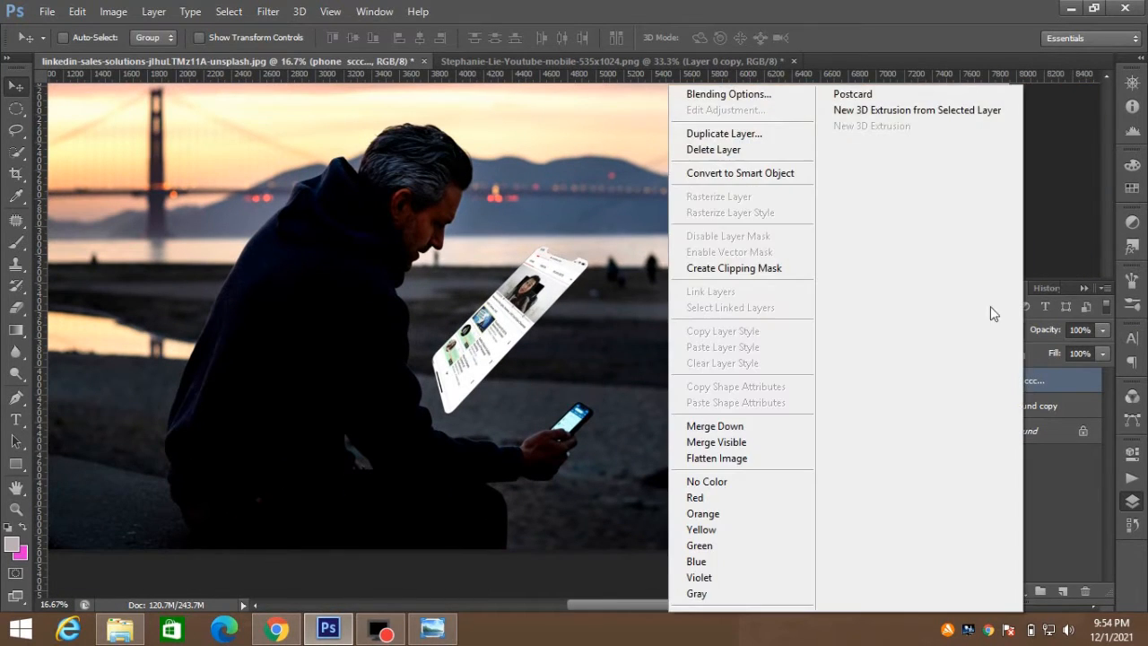
click(733, 95)
click(696, 153)
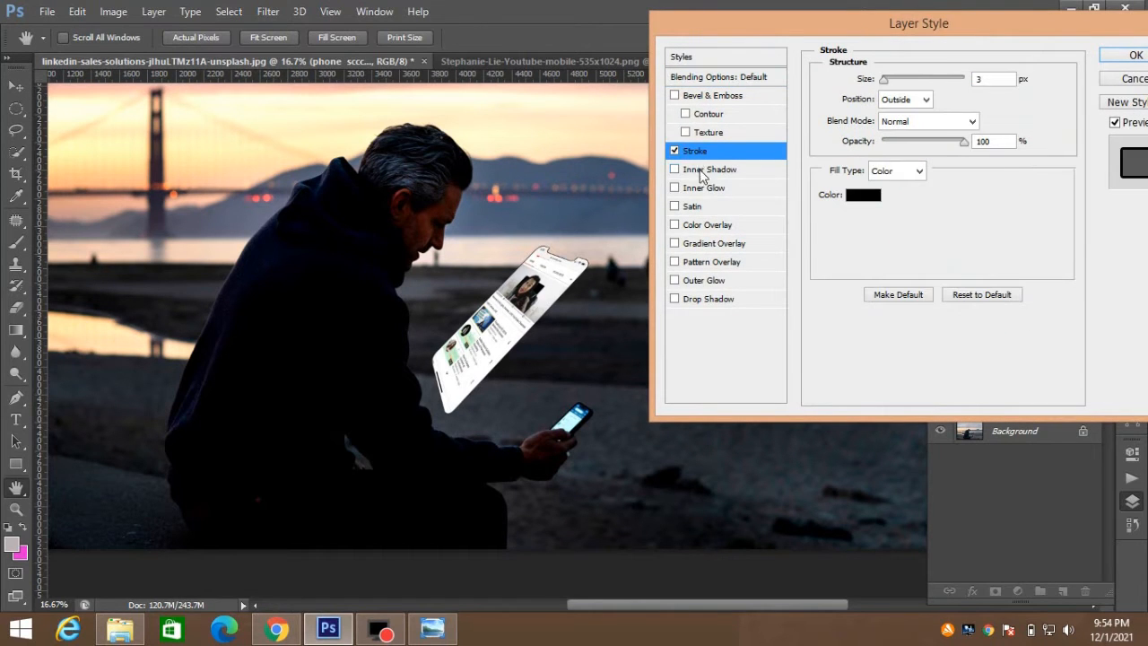
click(863, 196)
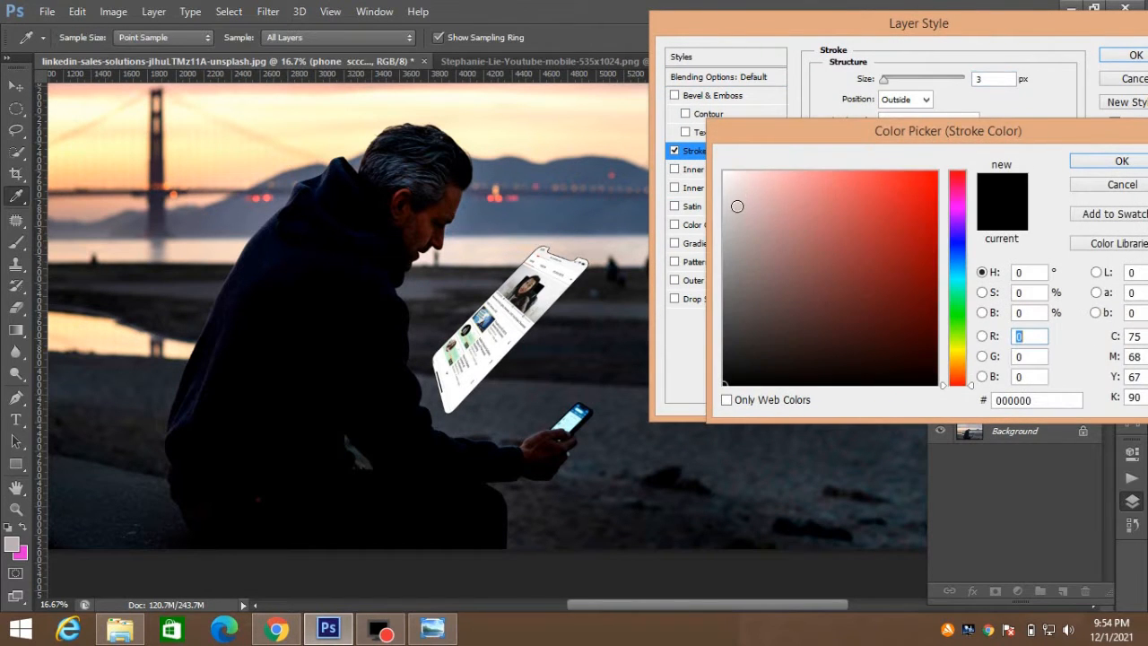
click(953, 204)
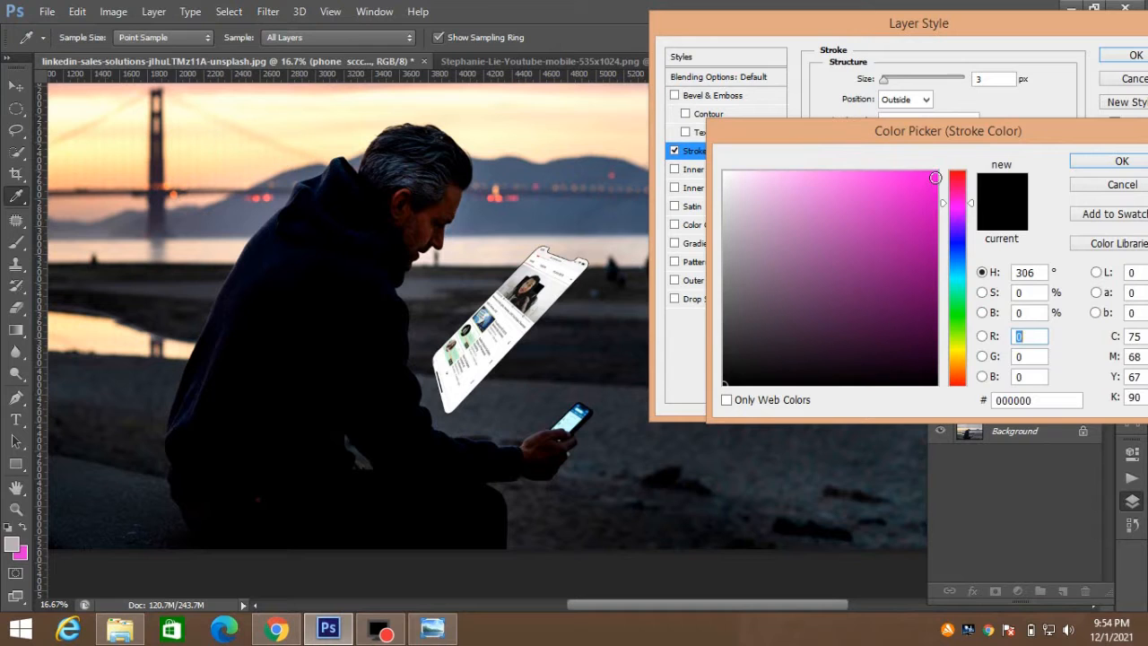
click(935, 178)
click(921, 186)
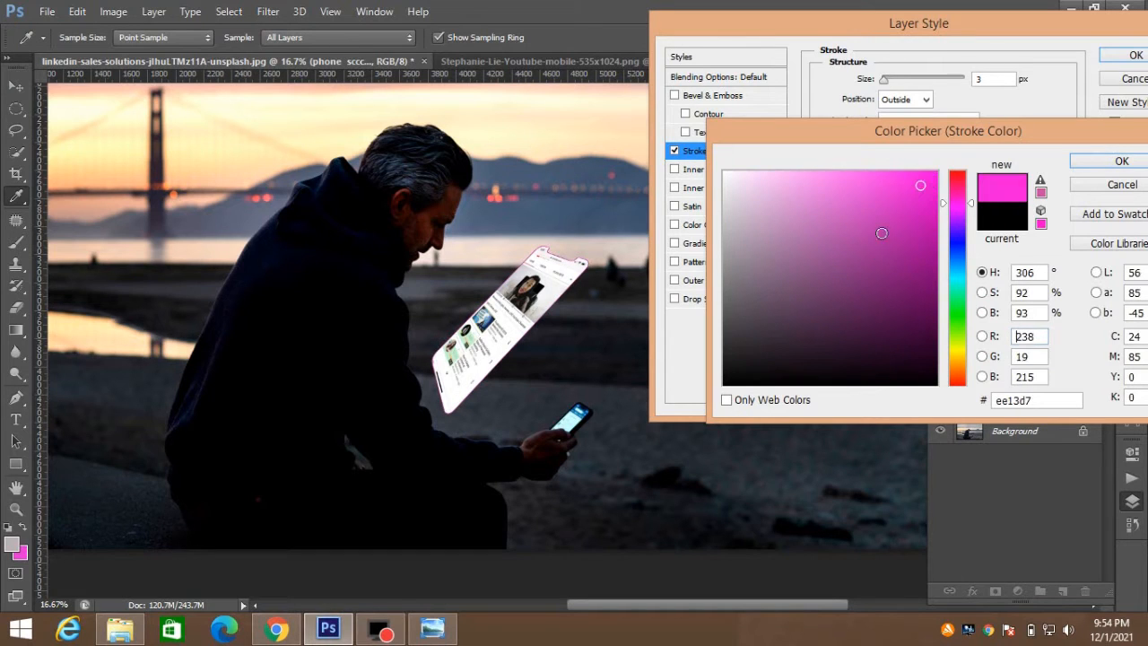
click(1112, 167)
scroll(995, 81, up, 4)
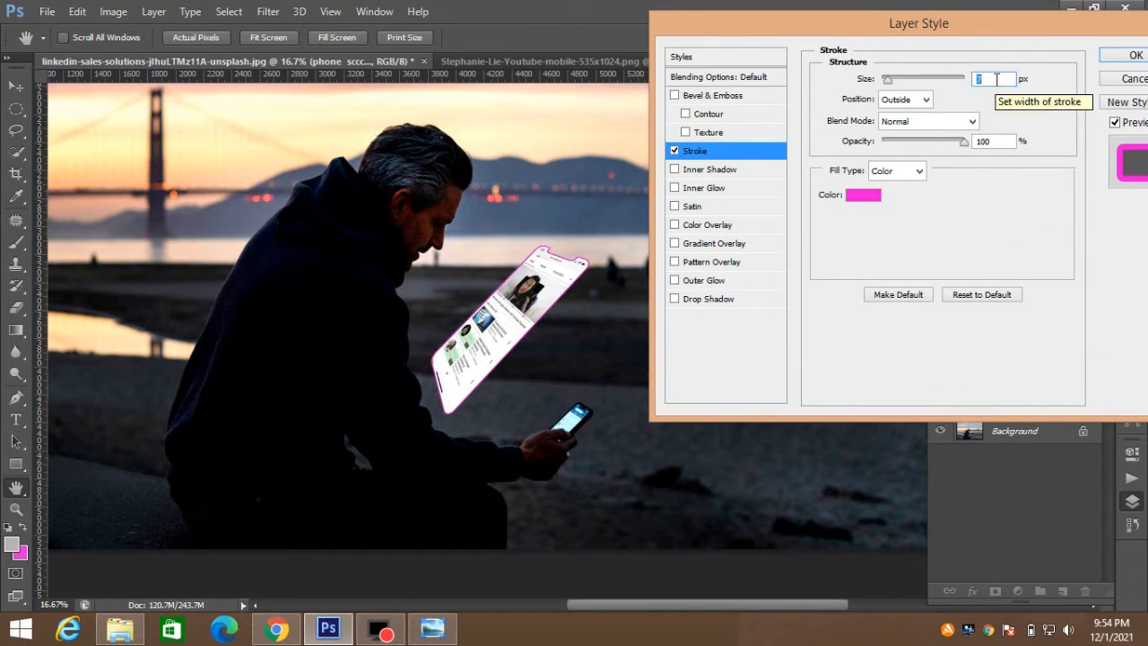
click(1134, 56)
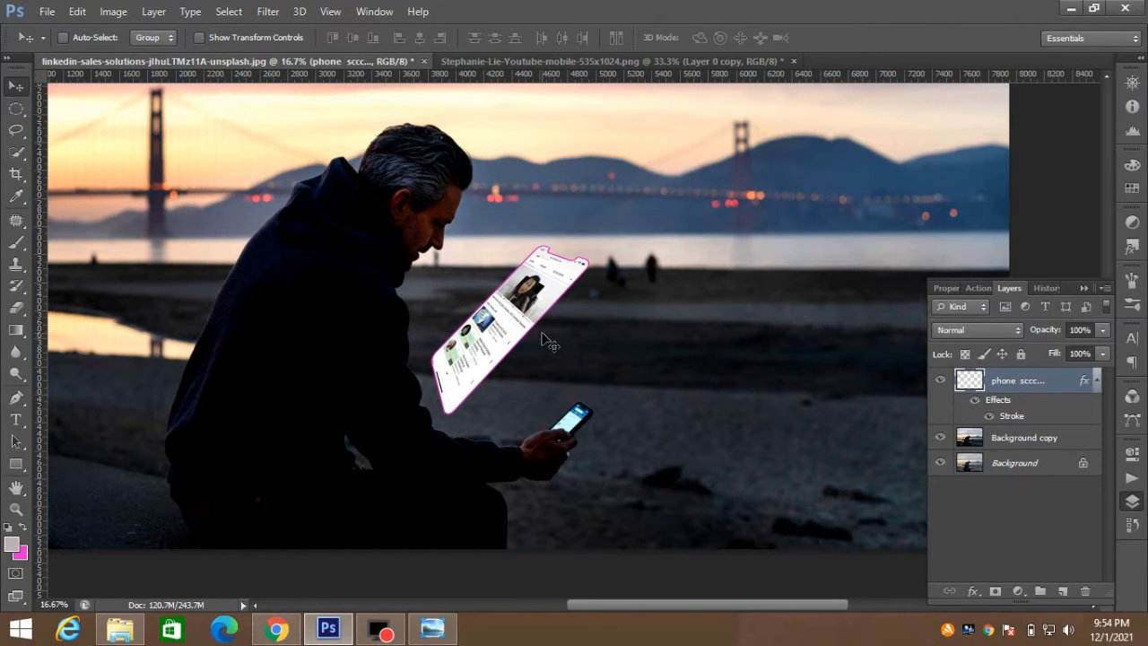
Step: Duplicate the large phone screen, scale the copy to about 33%, rotate it about 8° clockwise and place it over the held phone
drag(507, 310, 610, 359)
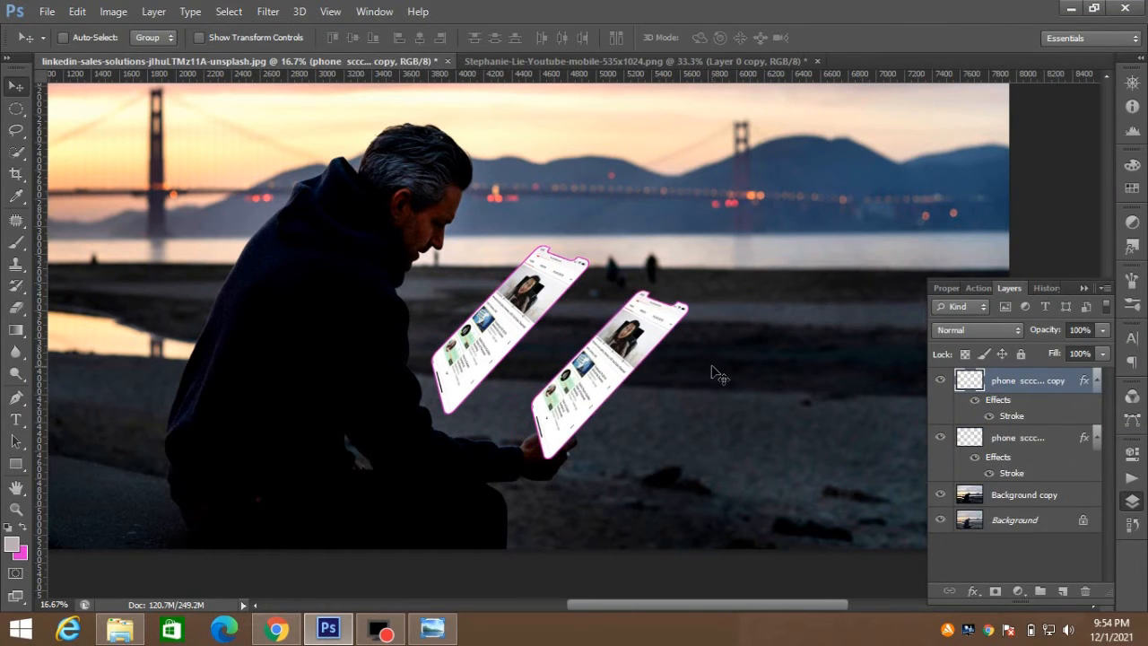
key(ctrl+t)
drag(679, 305, 589, 399)
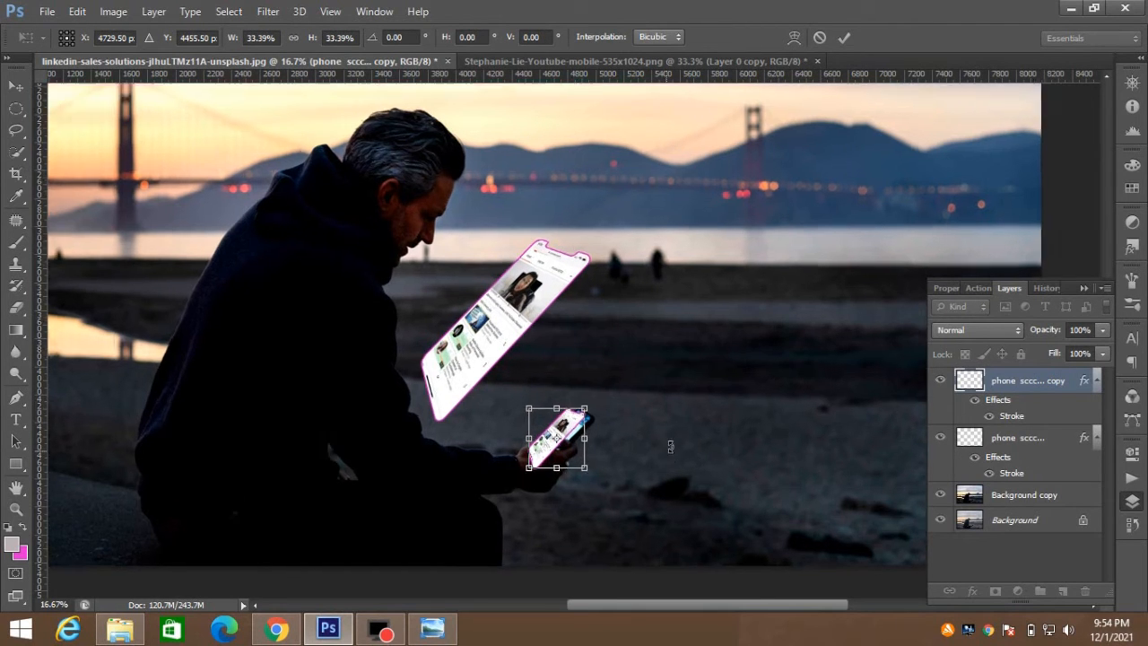
scroll(670, 446, up, 3)
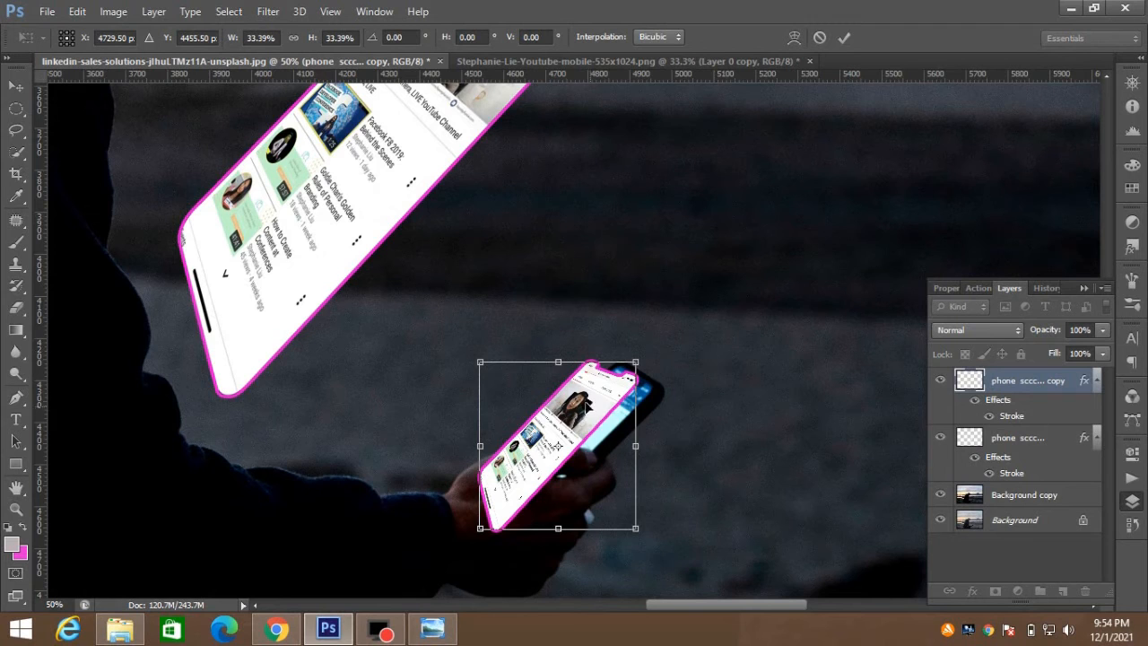
drag(590, 409, 611, 405)
drag(673, 354, 619, 389)
Step: Lower the small screen copy's fill to 31%, scale it to about 31% and align it with the held phone's display
click(1102, 354)
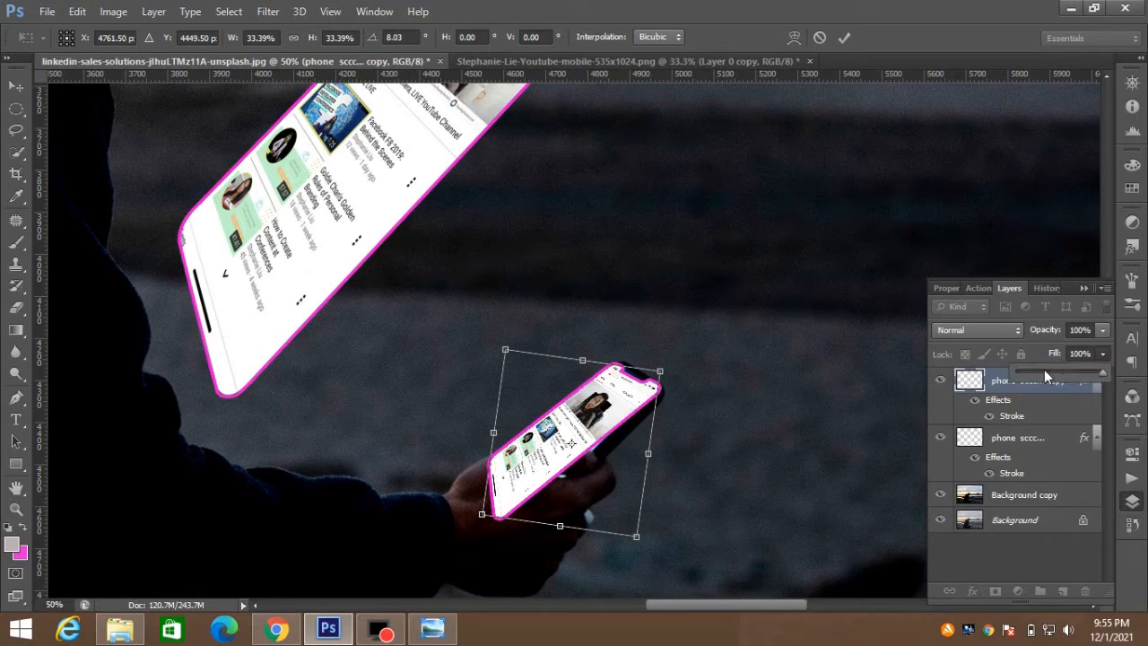
drag(1104, 371, 1043, 371)
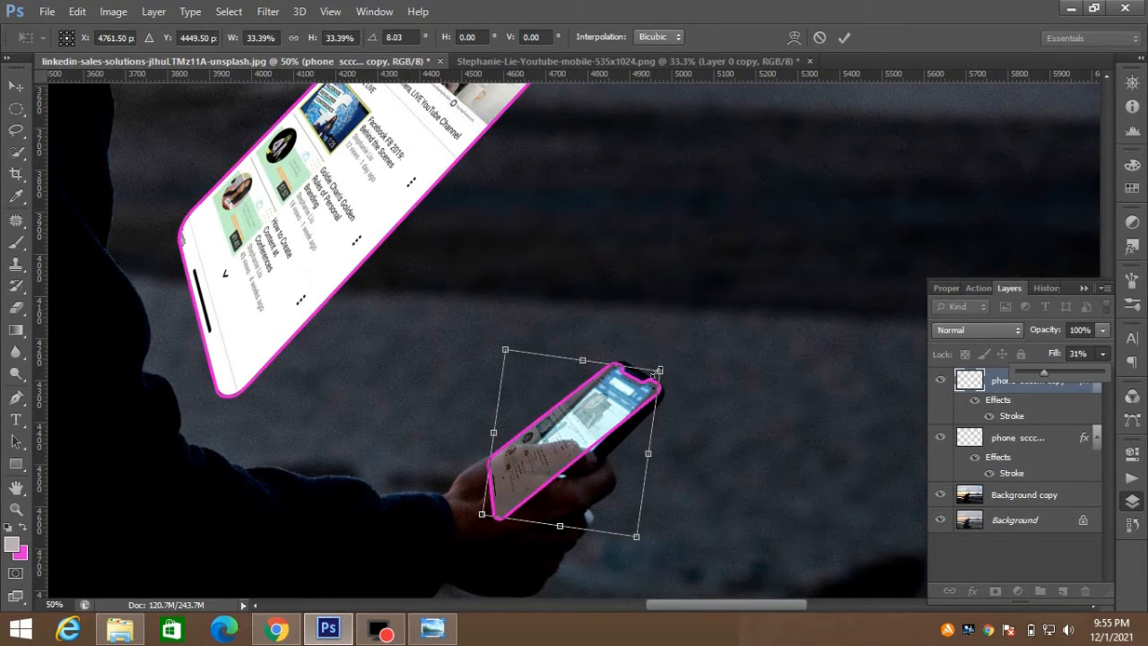
drag(662, 370, 649, 380)
drag(610, 417, 621, 407)
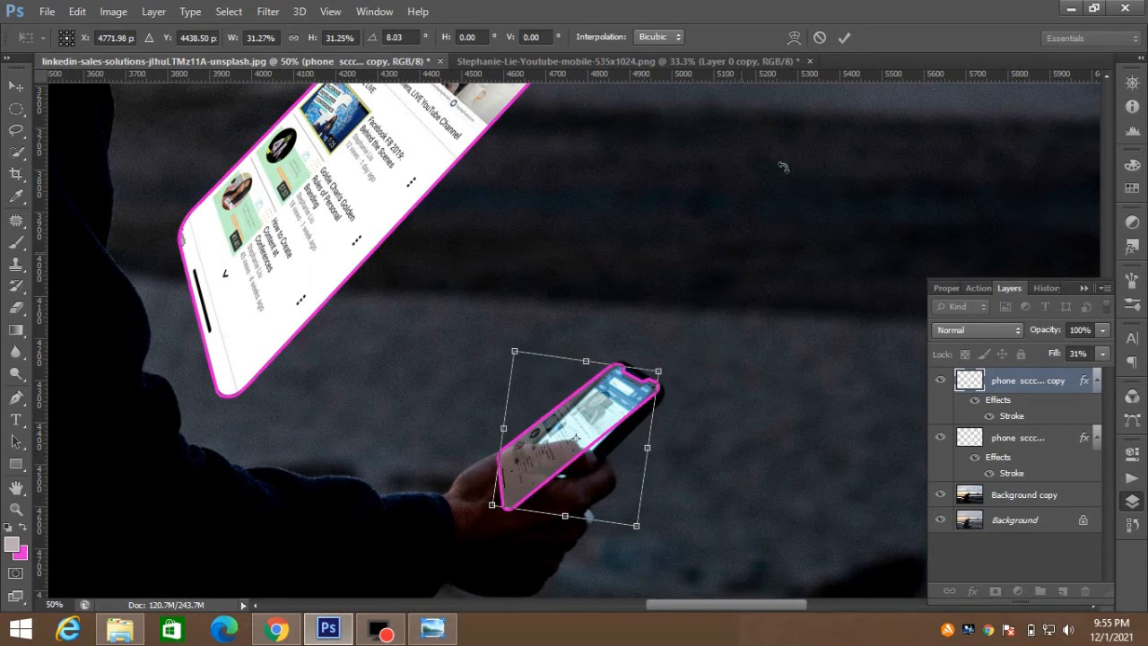
click(843, 38)
Step: Turn off the stroke effect on the small phone screen copy
right_click(1012, 390)
click(734, 98)
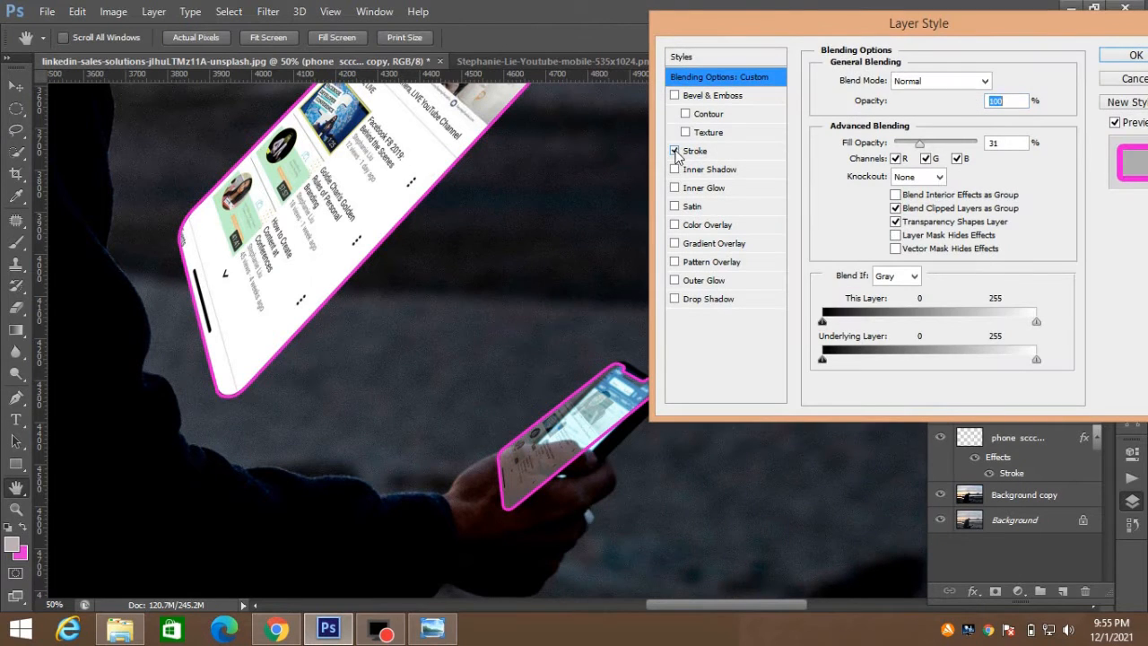
click(675, 152)
click(1132, 55)
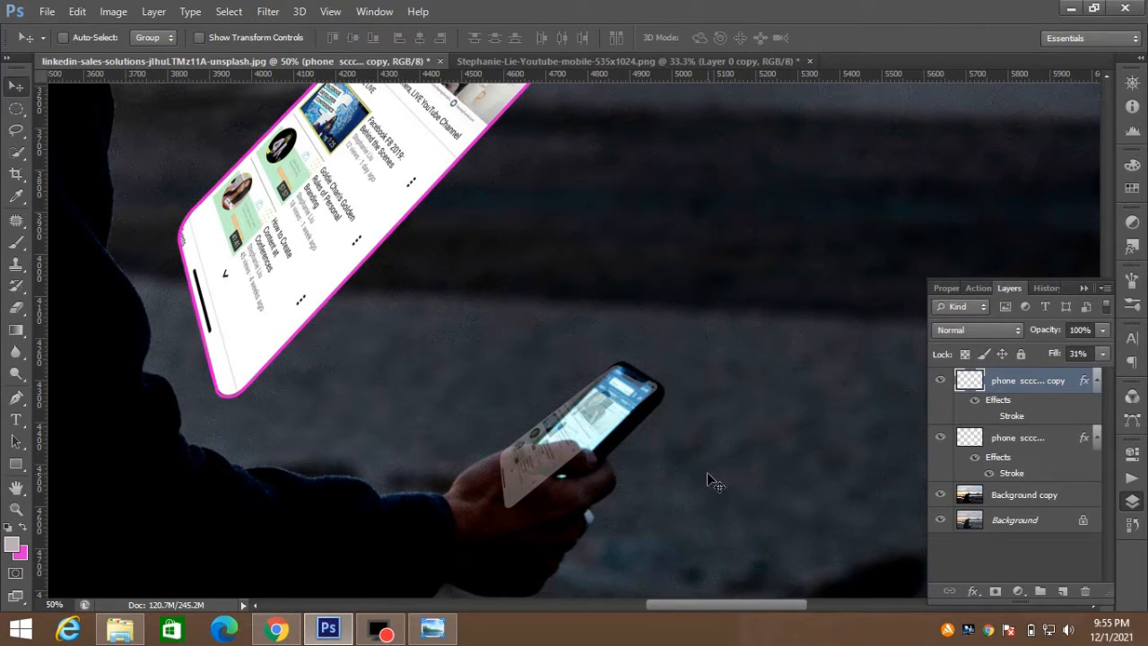
Step: Free-transform the small screen copy, rotating it about 1° clockwise and reshaping it to fit the held phone's display
key(ctrl+t)
key(ctrl+plus)
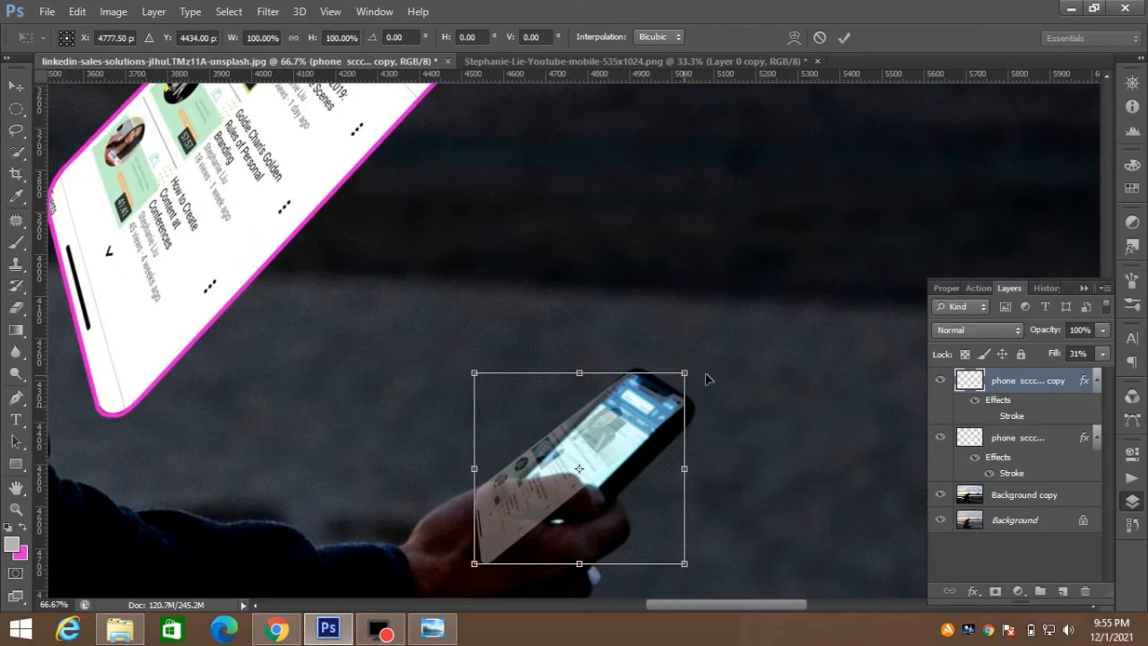
drag(698, 369, 708, 361)
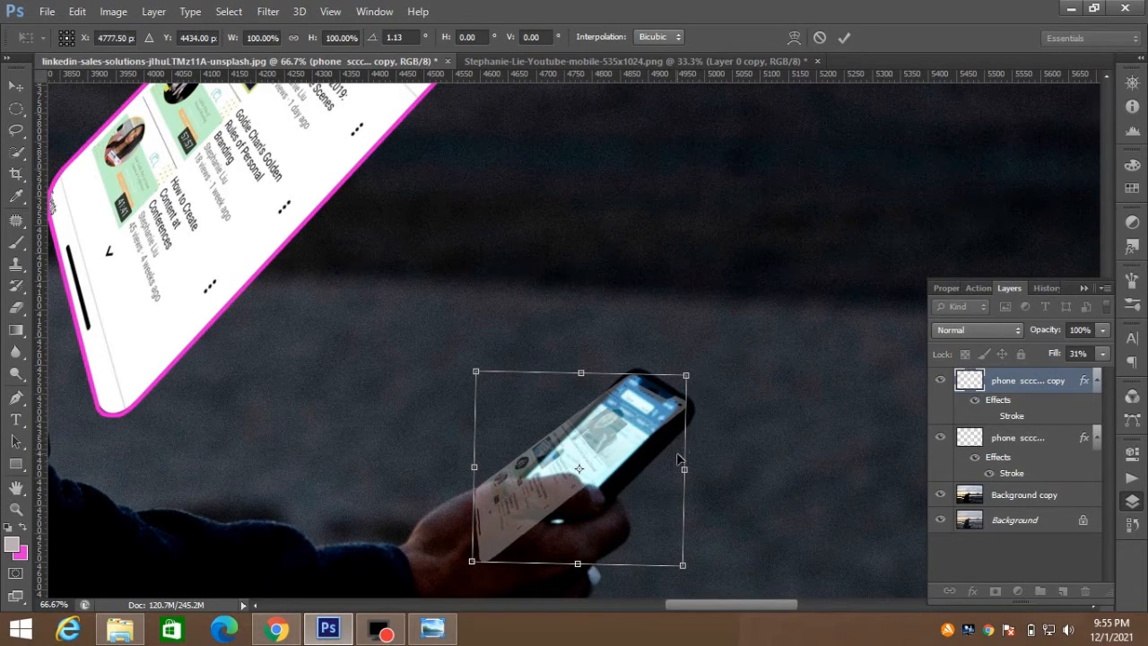
drag(627, 413, 664, 429)
right_click(650, 419)
click(705, 264)
drag(614, 474, 592, 484)
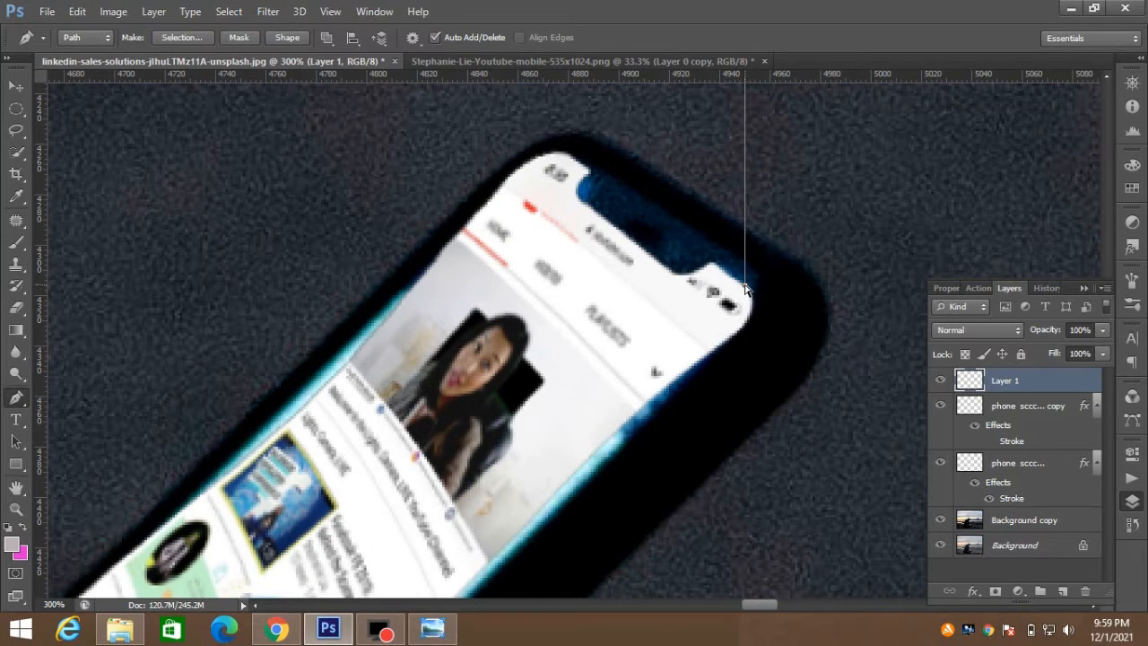
Step: Trace the pen path down the long edge of the held phone's display and around the fingertips below it
click(651, 416)
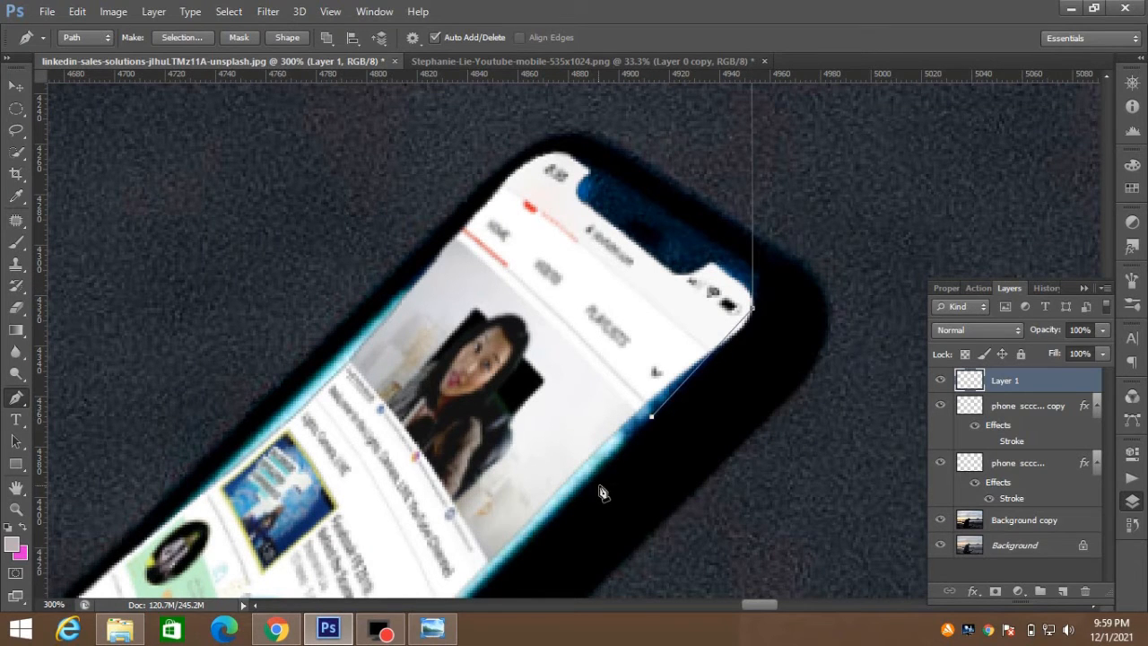
drag(595, 492, 701, 269)
click(642, 285)
drag(592, 370, 708, 275)
click(638, 312)
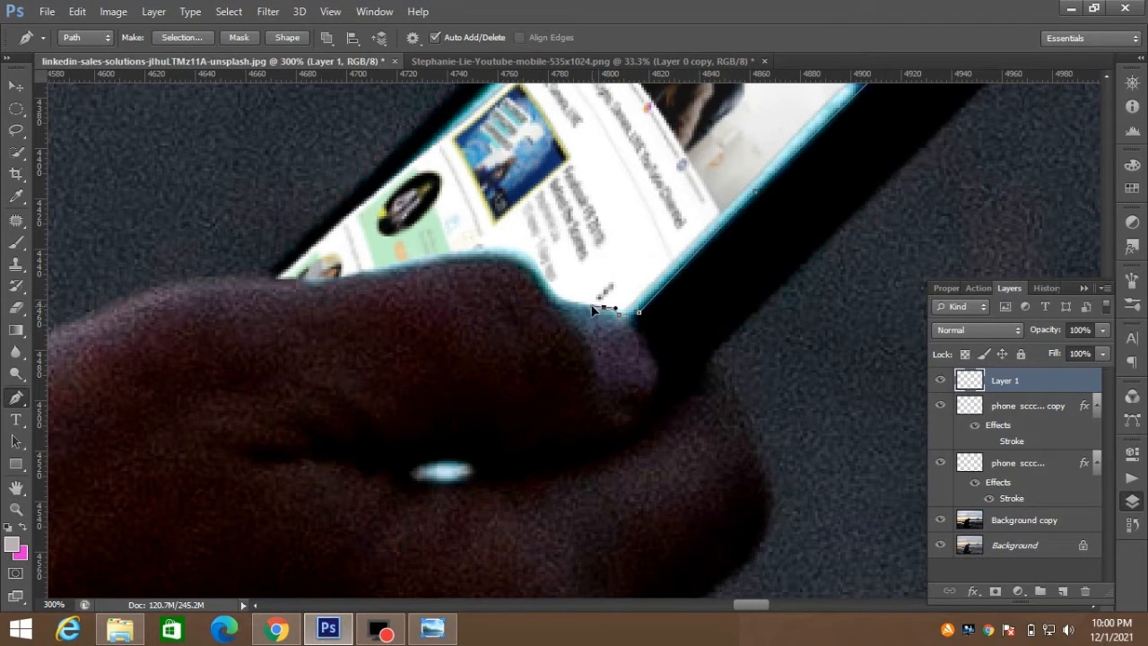
drag(526, 262, 506, 257)
drag(385, 268, 368, 278)
click(275, 274)
Step: Extend the pen path along the upper edge of the hand holding the phone
key(ctrl+minus)
key(ctrl+minus)
key(ctrl+minus)
key(ctrl+minus)
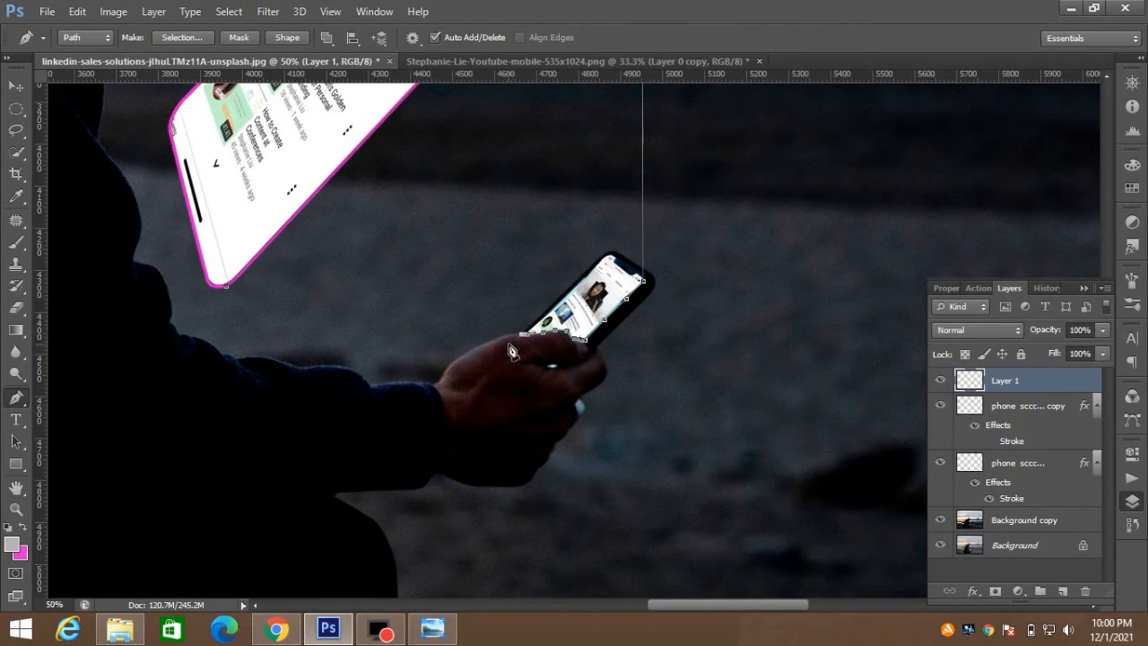
key(ctrl+plus)
key(ctrl+plus)
key(ctrl+plus)
key(ctrl+plus)
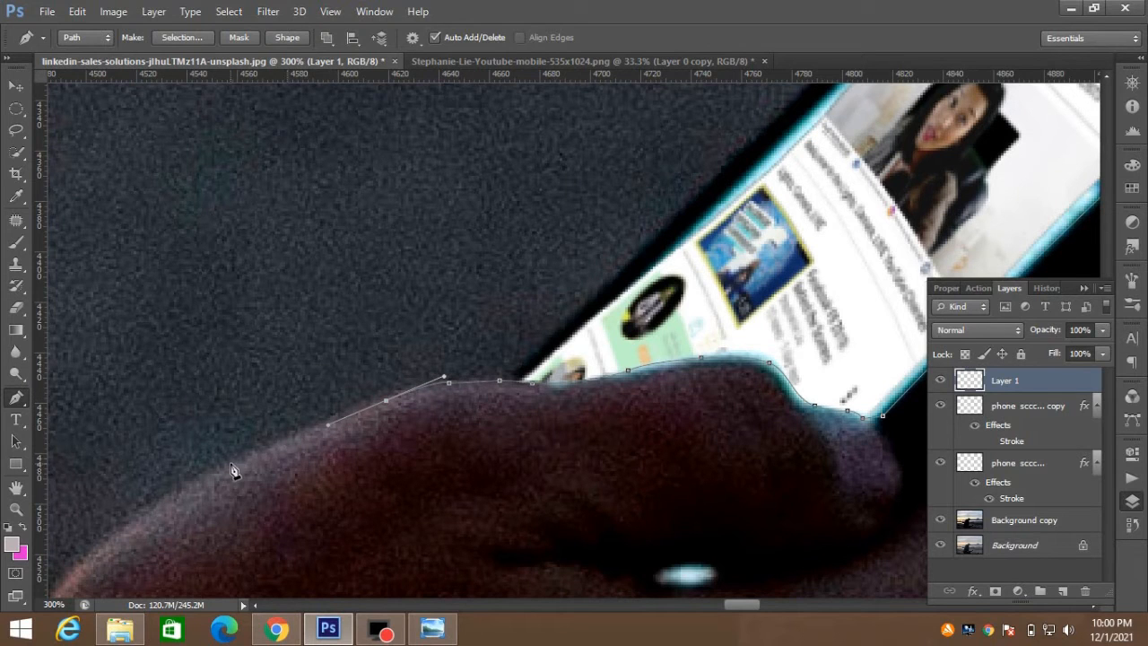
key(ctrl+minus)
key(ctrl+minus)
key(ctrl+minus)
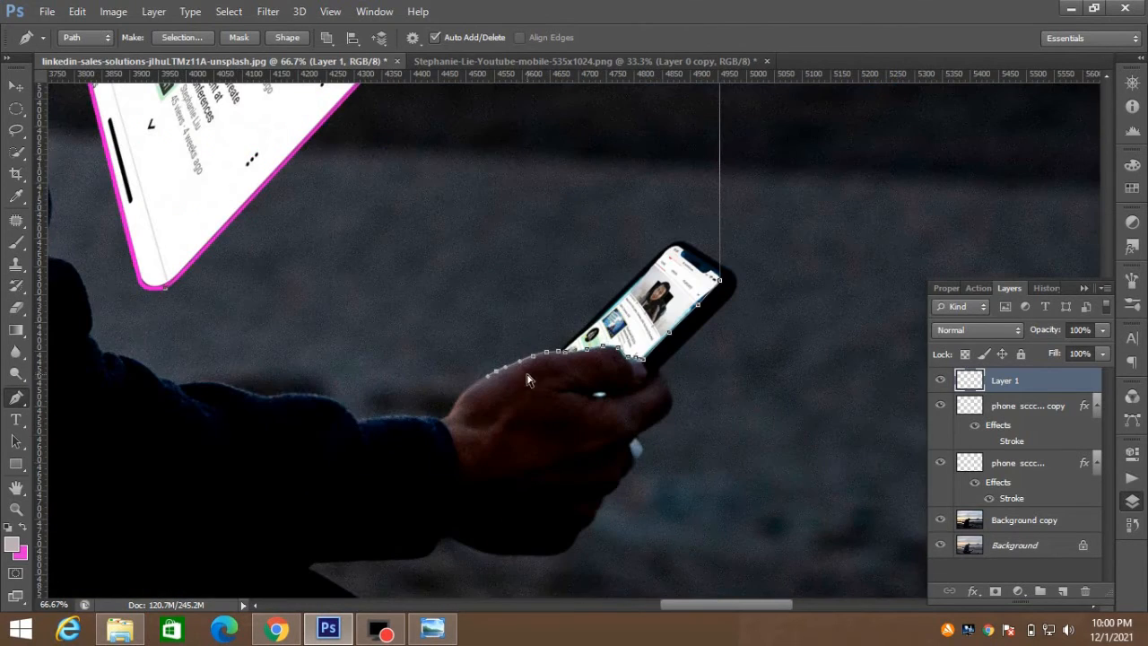
key(ctrl+plus)
key(ctrl+plus)
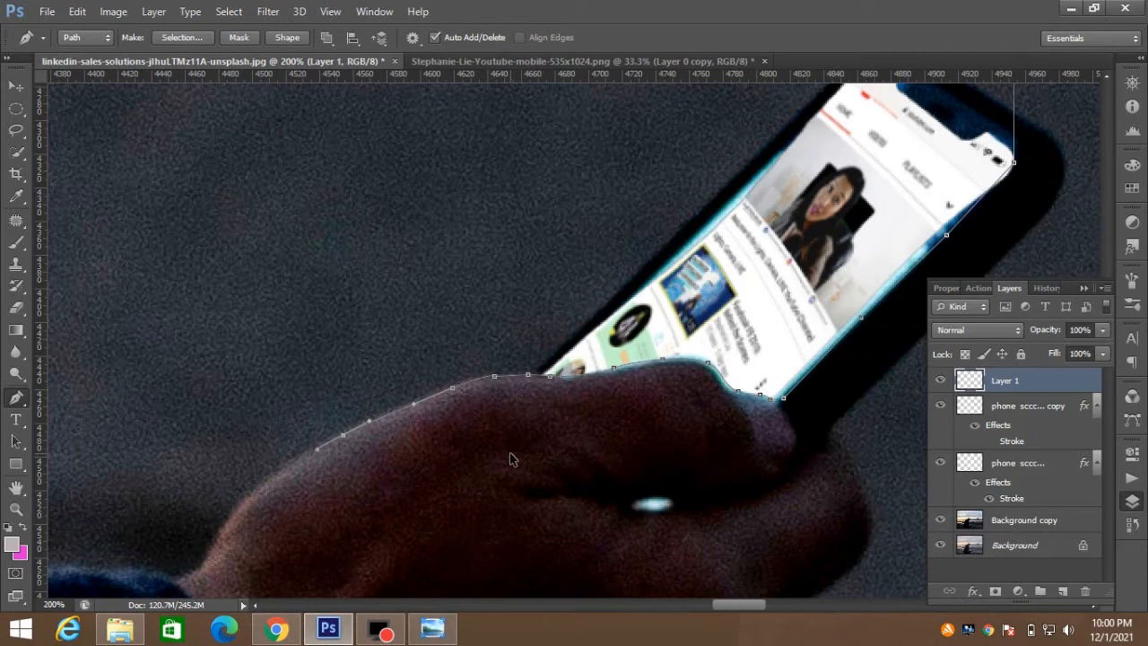
key(ctrl+minus)
key(ctrl+minus)
Step: Close the path at the large phone screen's lower corner and convert it to a selection
click(172, 299)
right_click(415, 227)
click(526, 298)
click(667, 179)
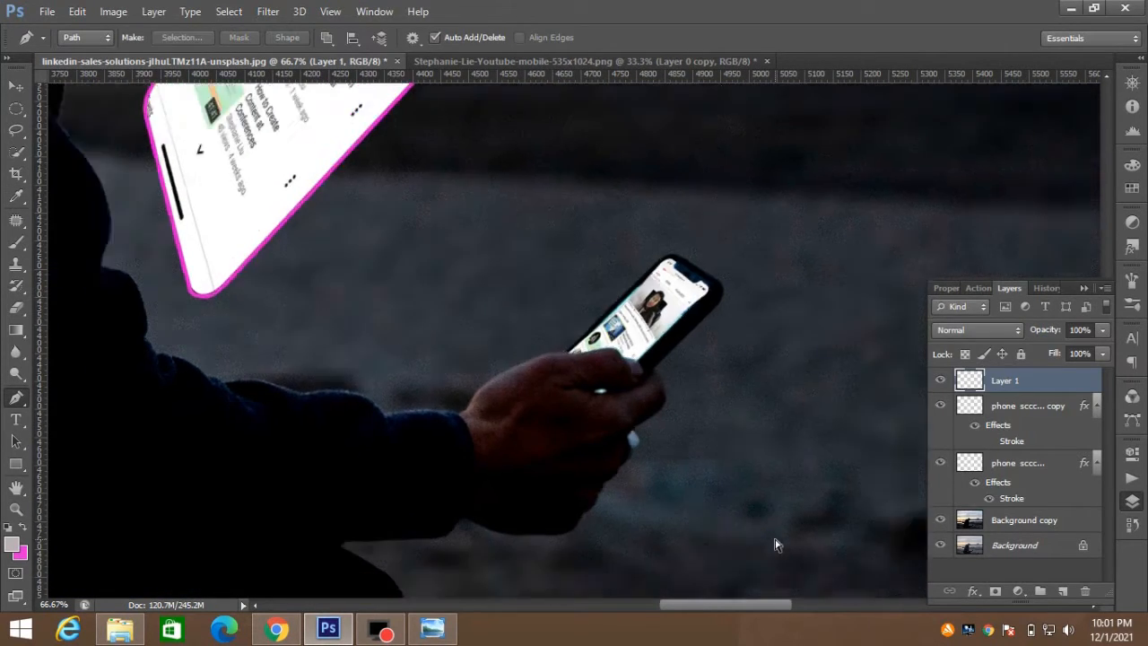
Step: Set the foreground color to a very light grey
key(ctrl+minus)
key(ctrl+minus)
key(ctrl+minus)
key(ctrl+minus)
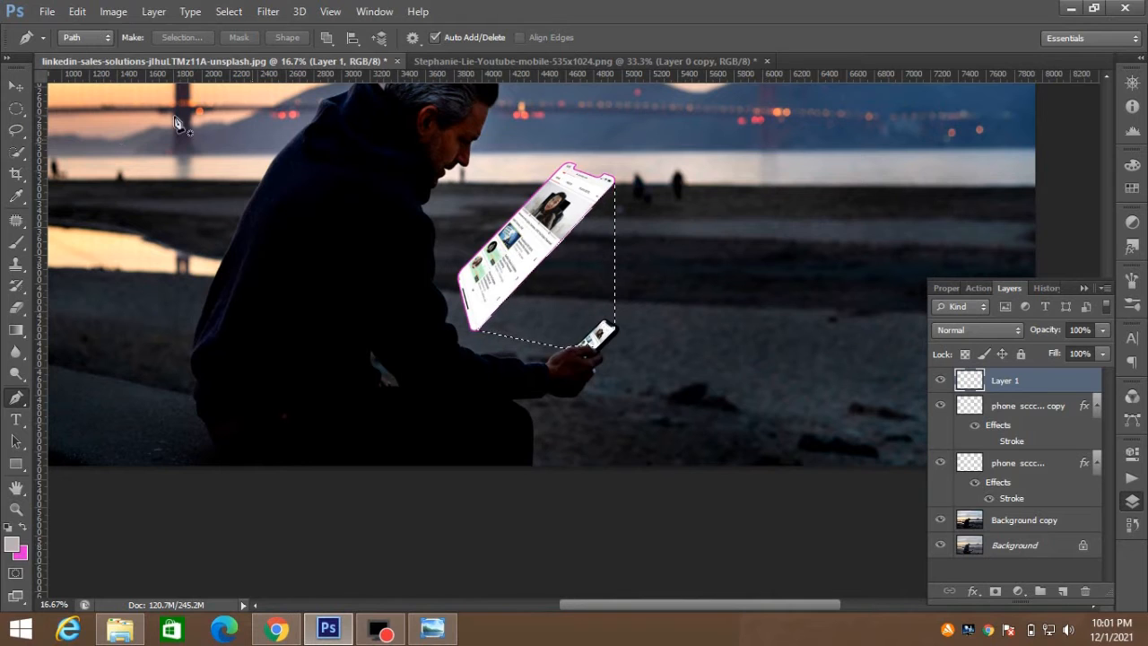
click(12, 544)
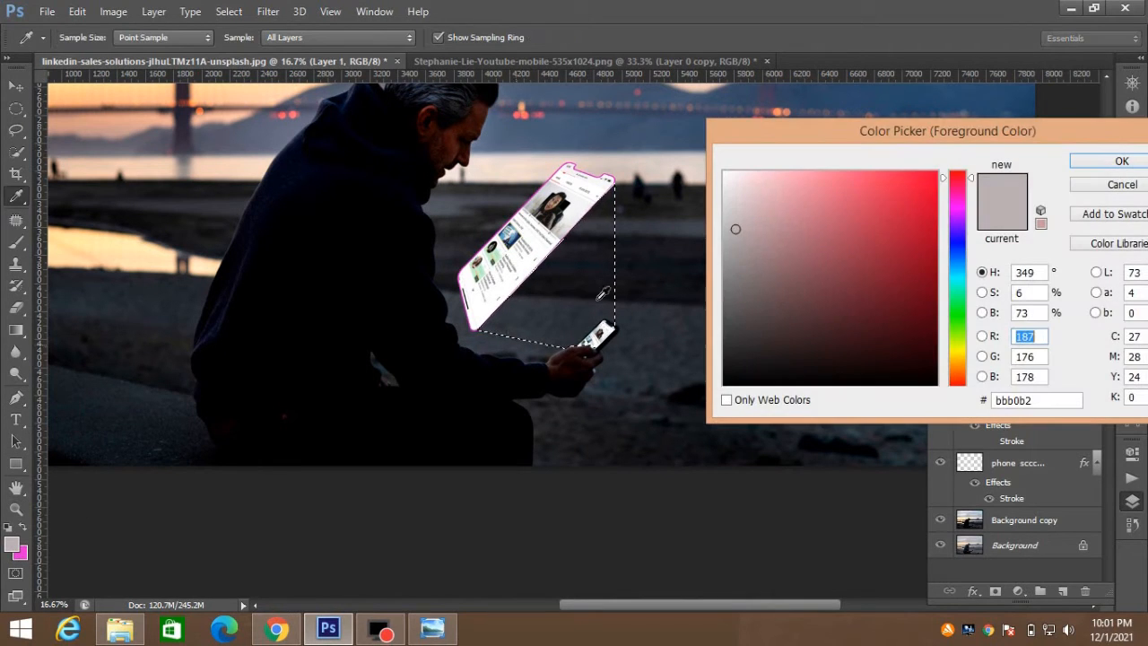
click(728, 213)
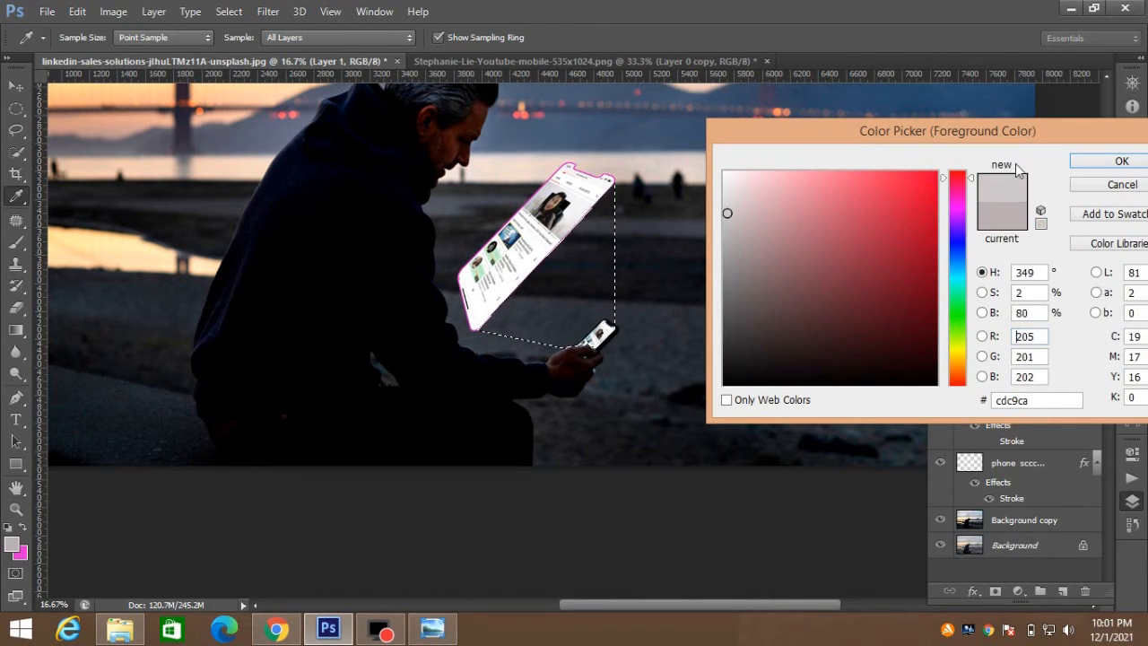
click(724, 195)
click(1091, 163)
Step: Paint the selected area between the two screens on Layer 1 in light grey with a soft 1289 px brush at 0% hardness
drag(15, 242, 94, 241)
right_click(580, 331)
click(583, 337)
click(636, 338)
click(663, 337)
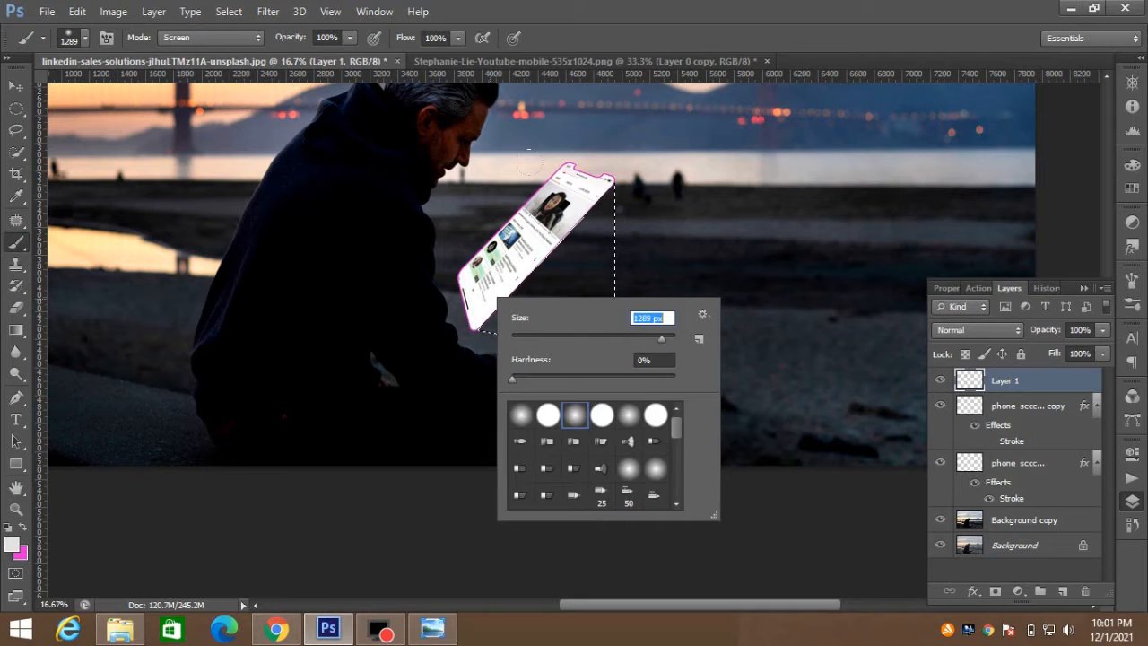
click(532, 155)
mouse_move(538, 280)
mouse_down()
mouse_move(586, 215)
mouse_move(571, 230)
mouse_move(478, 231)
mouse_move(425, 266)
mouse_up()
drag(504, 200, 558, 309)
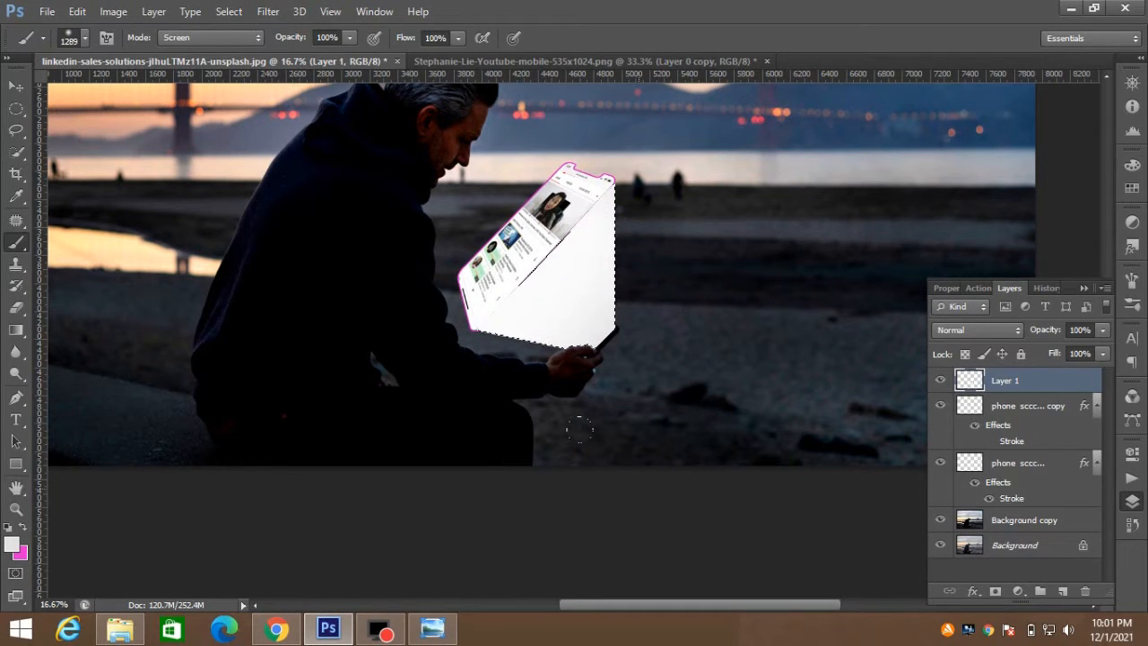
Step: Deselect the area and lower Layer 1 to 68% opacity and 53% fill
click(17, 88)
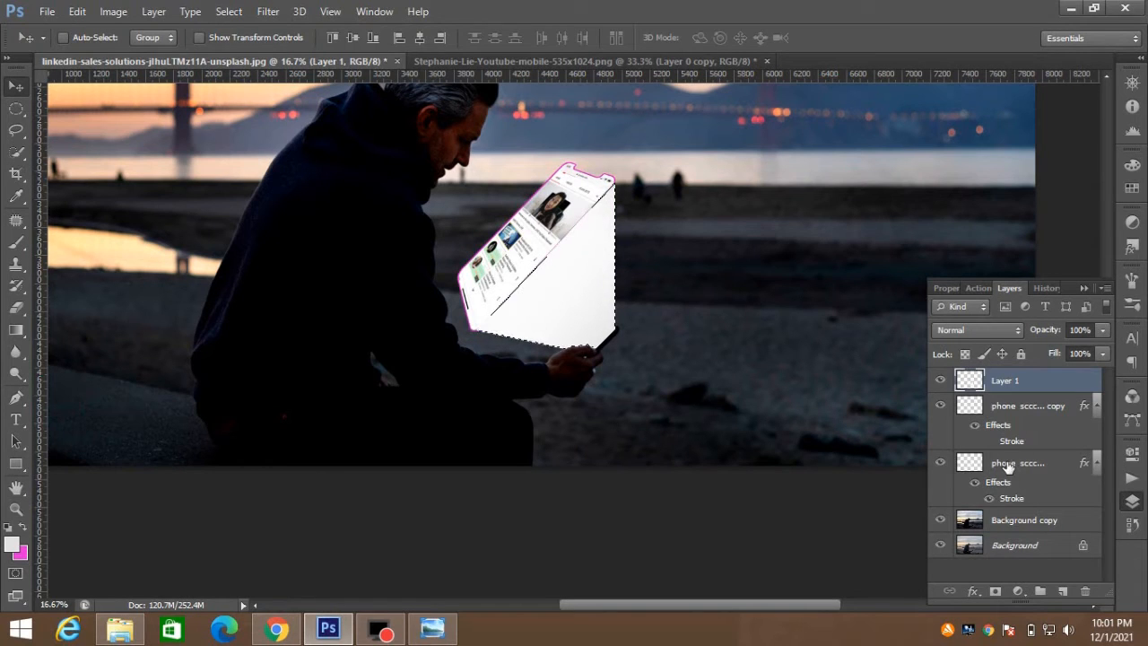
click(1031, 409)
click(1002, 502)
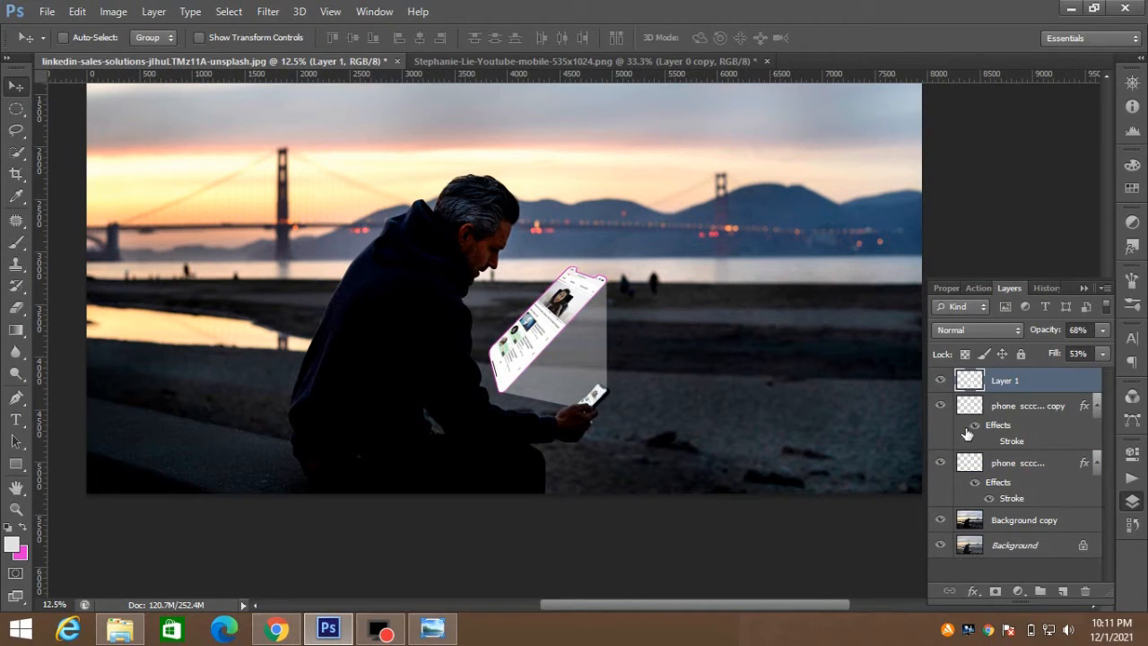
Step: Add a Hue/Saturation adjustment layer with hue +7, saturation +23 and lightness -36
click(1022, 592)
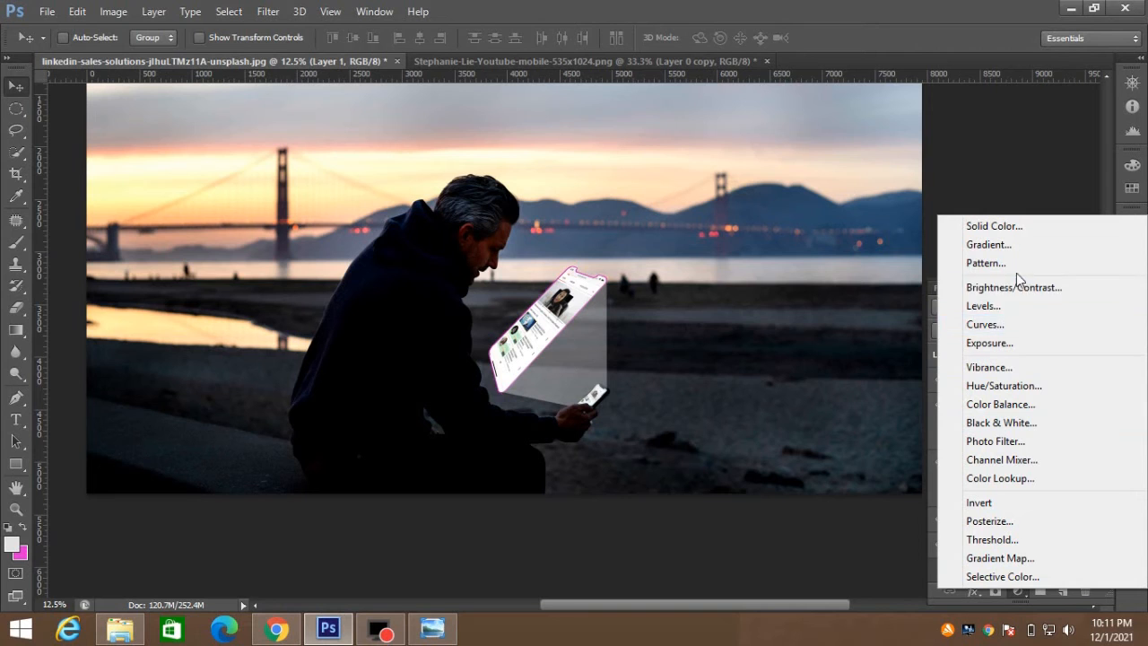
click(1005, 387)
drag(1015, 399, 989, 405)
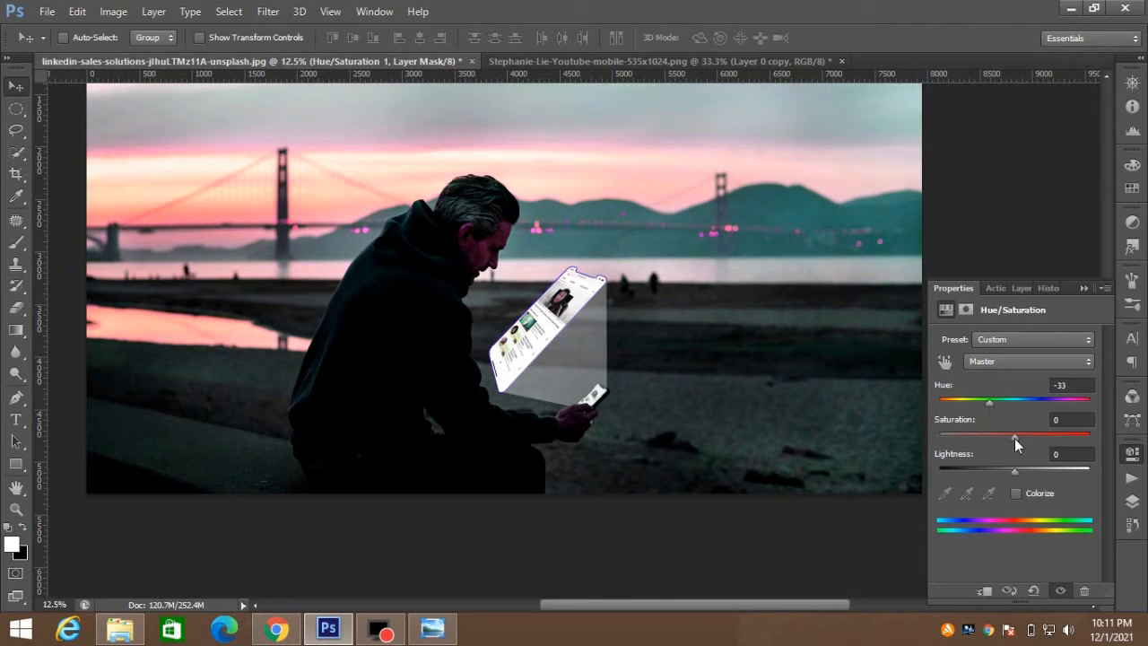
drag(1055, 442, 1032, 437)
drag(990, 402, 1020, 408)
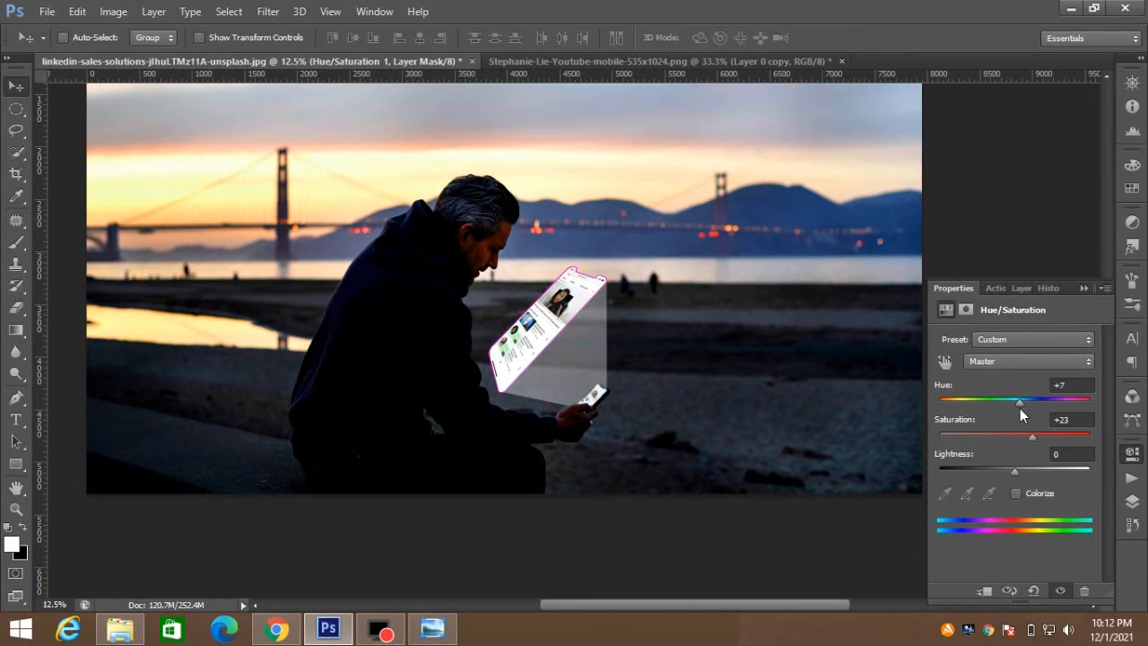
drag(1017, 473, 988, 477)
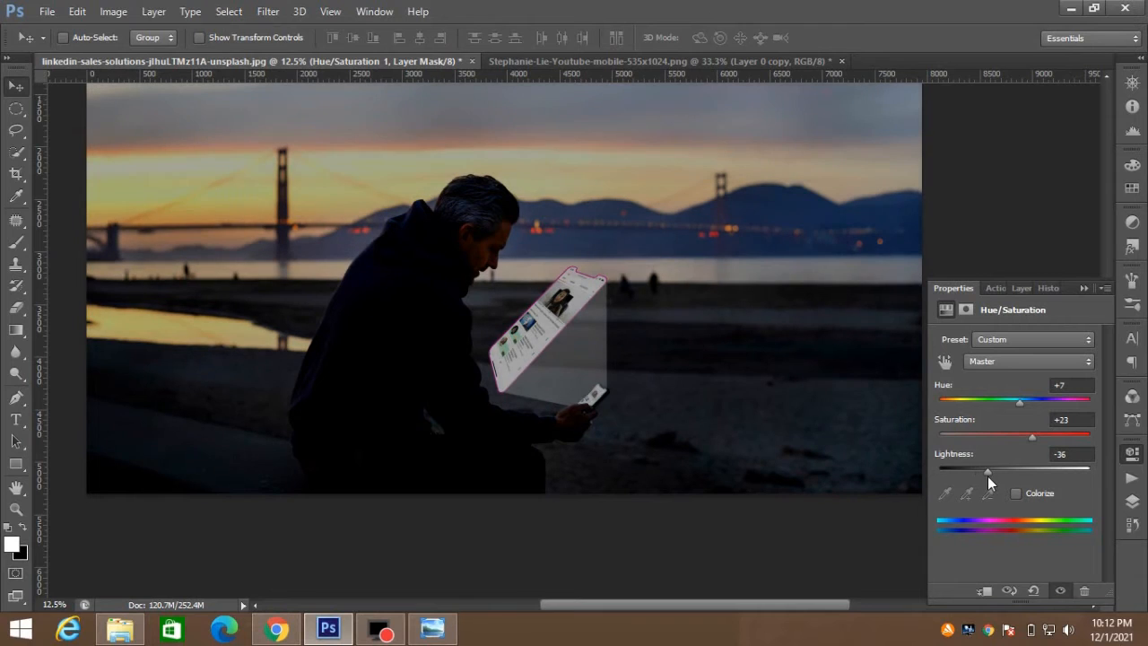
click(1132, 502)
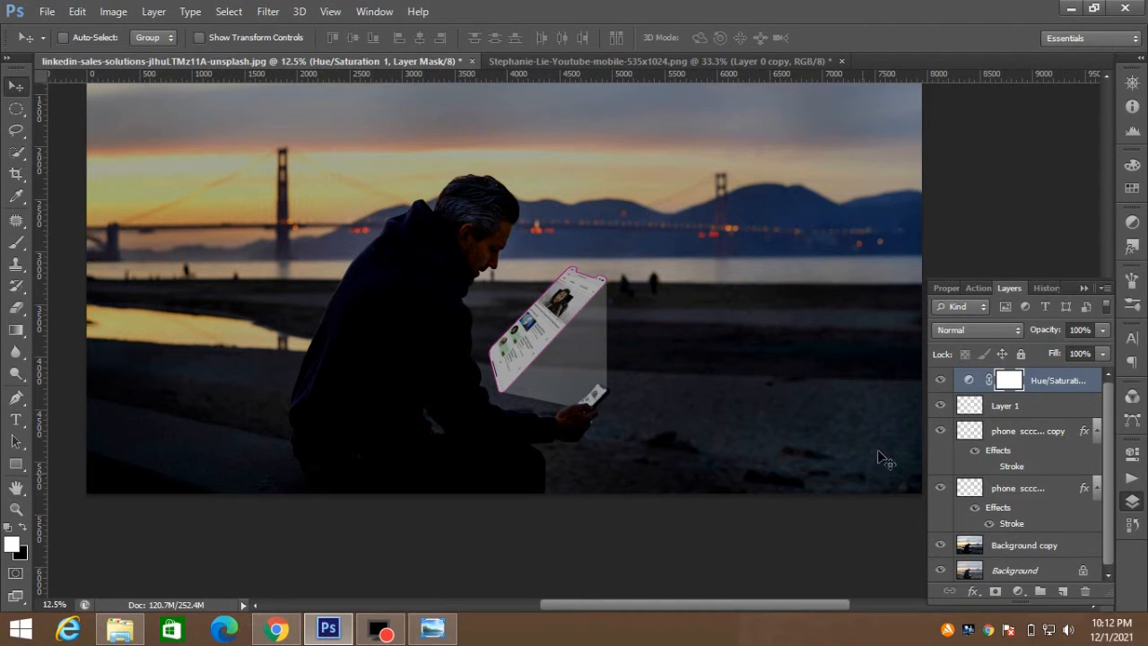
Step: Invert the Hue/Saturation layer's mask to hide the adjustment
key(ctrl+plus)
key(ctrl+plus)
key(ctrl+plus)
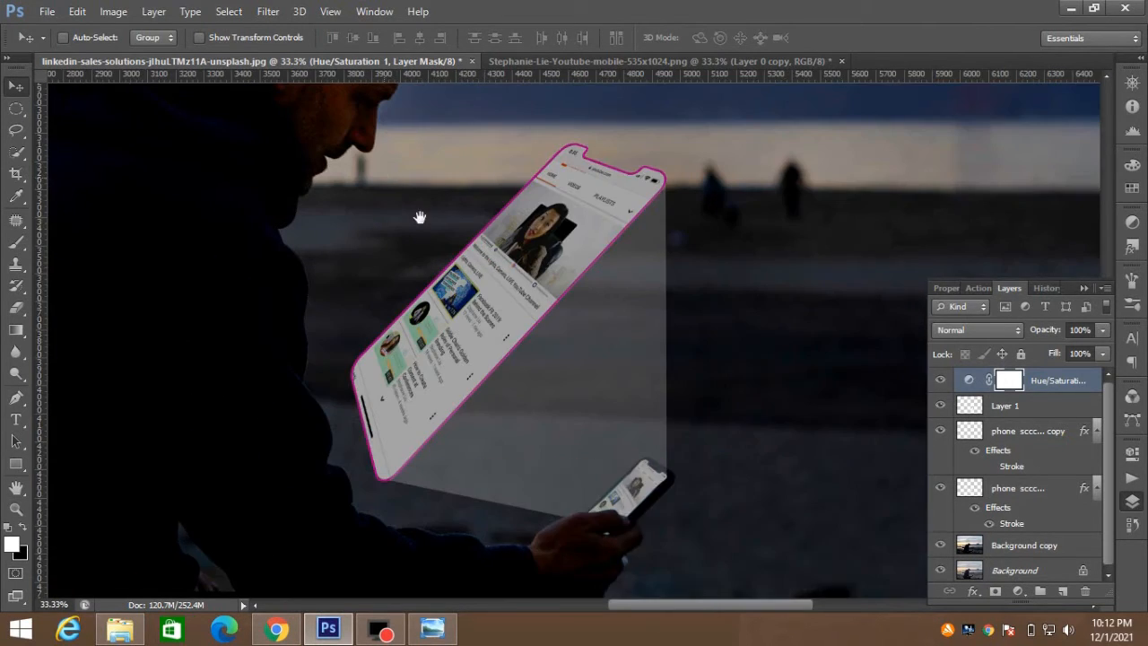
drag(422, 214, 658, 392)
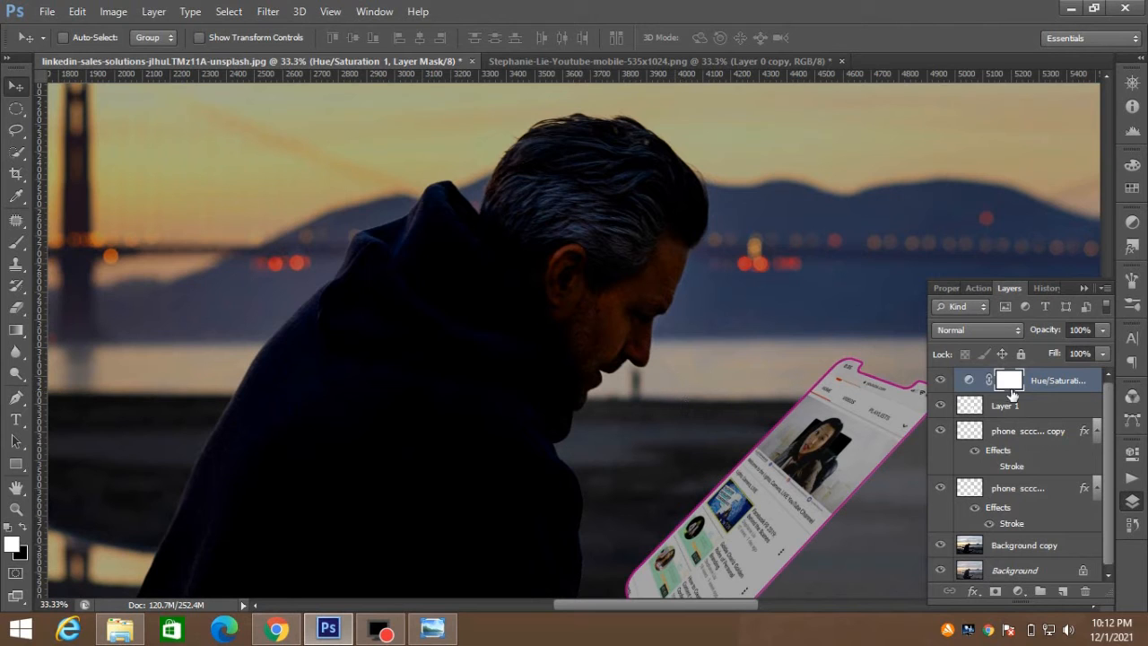
key(ctrl+i)
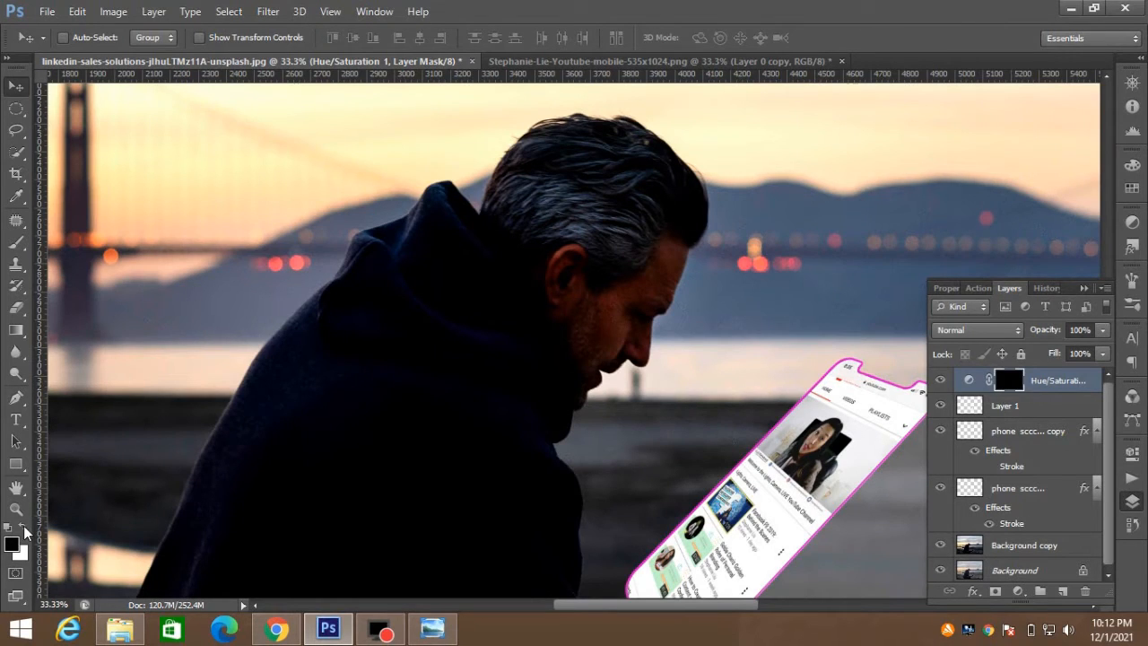
key(ctrl+minus)
key(ctrl+minus)
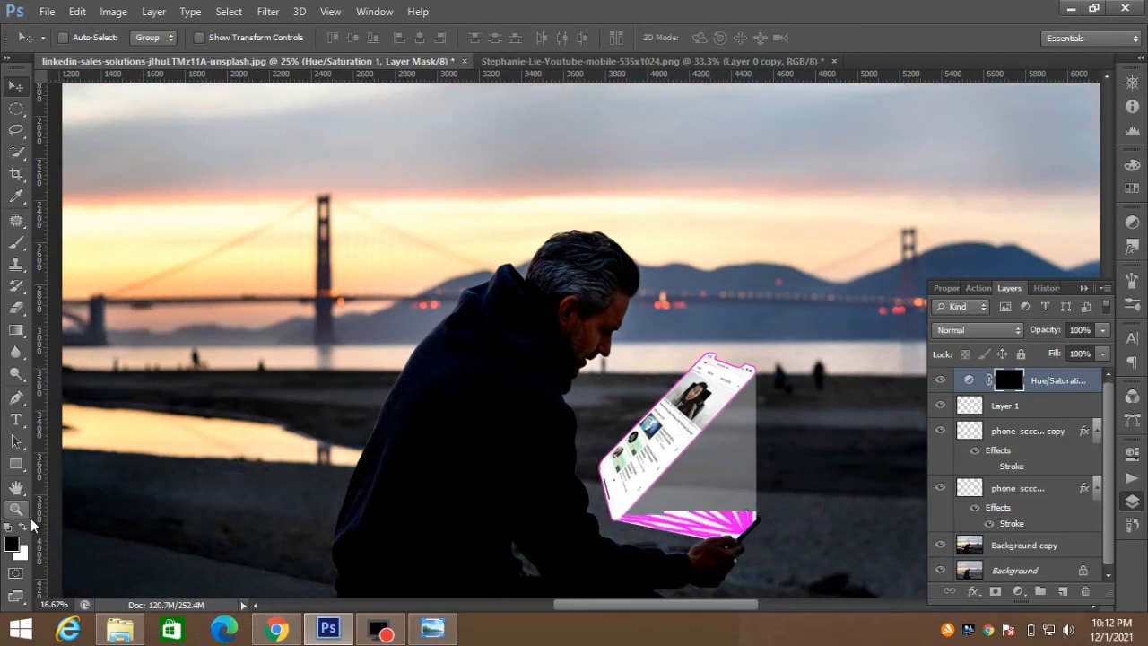
key(ctrl+i)
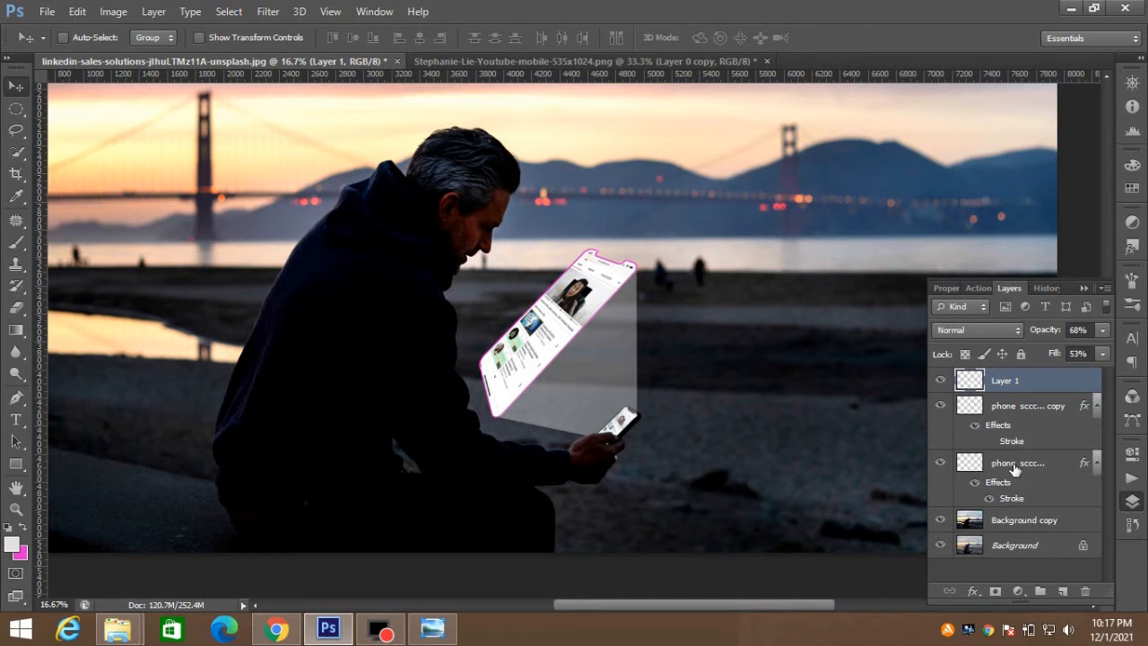
Step: Duplicate the large phone screen layer and place the copy beside the original, away from the man
click(1014, 465)
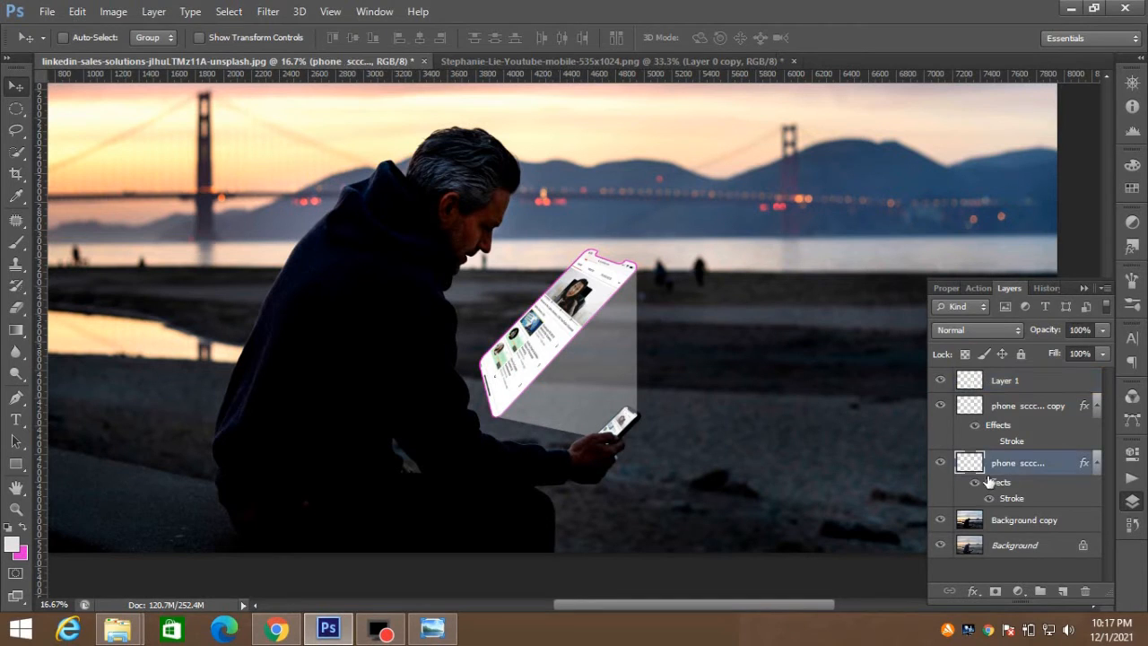
drag(574, 319, 738, 286)
key(ctrl+t)
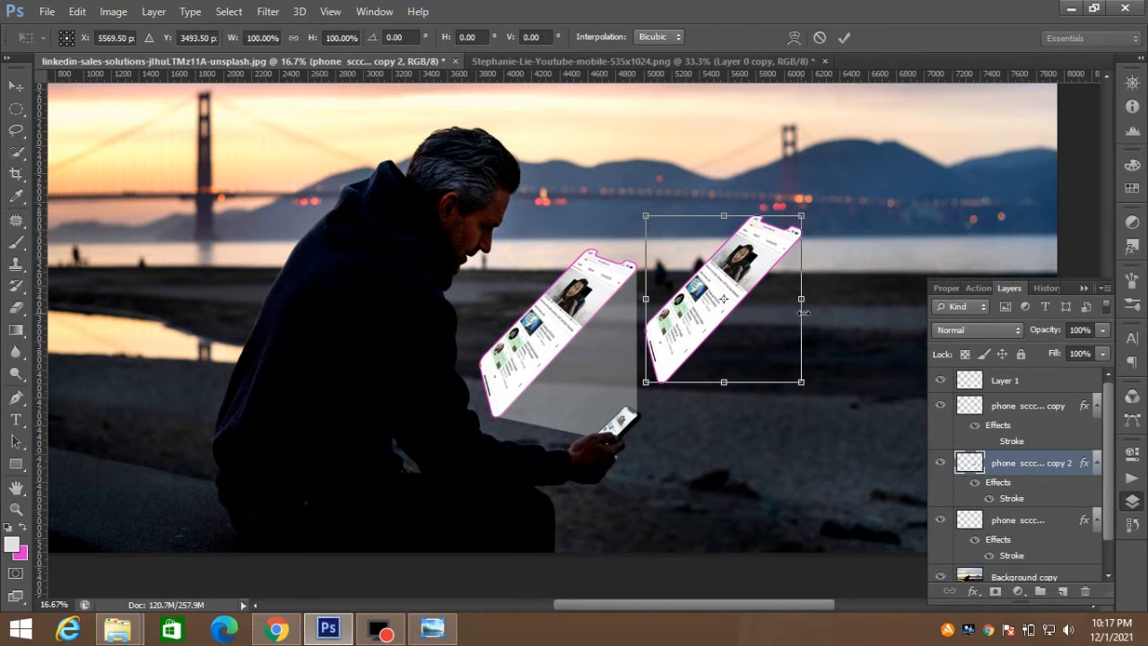
drag(802, 383, 856, 468)
right_click(741, 300)
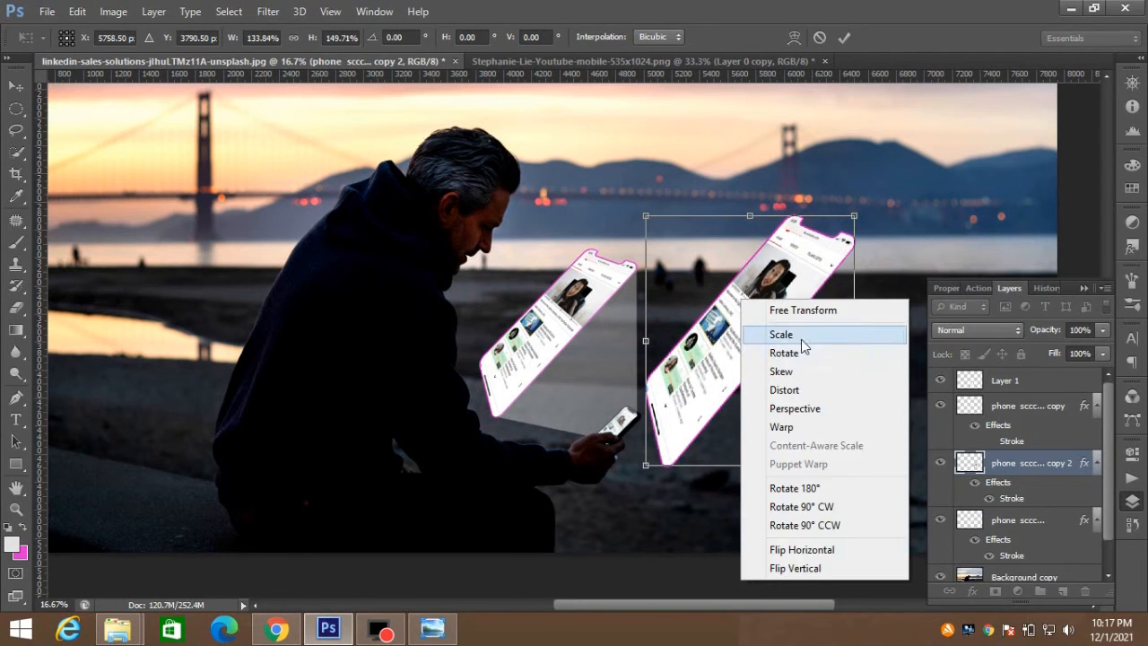
click(800, 338)
drag(643, 217, 276, 160)
right_click(657, 231)
click(695, 325)
drag(854, 189, 764, 271)
mouse_move(611, 463)
mouse_down()
mouse_move(637, 419)
mouse_move(617, 448)
mouse_up()
right_click(653, 119)
click(718, 226)
drag(768, 262, 782, 291)
mouse_move(634, 455)
mouse_down()
mouse_move(699, 440)
mouse_move(723, 409)
mouse_move(693, 439)
mouse_move(653, 449)
mouse_up()
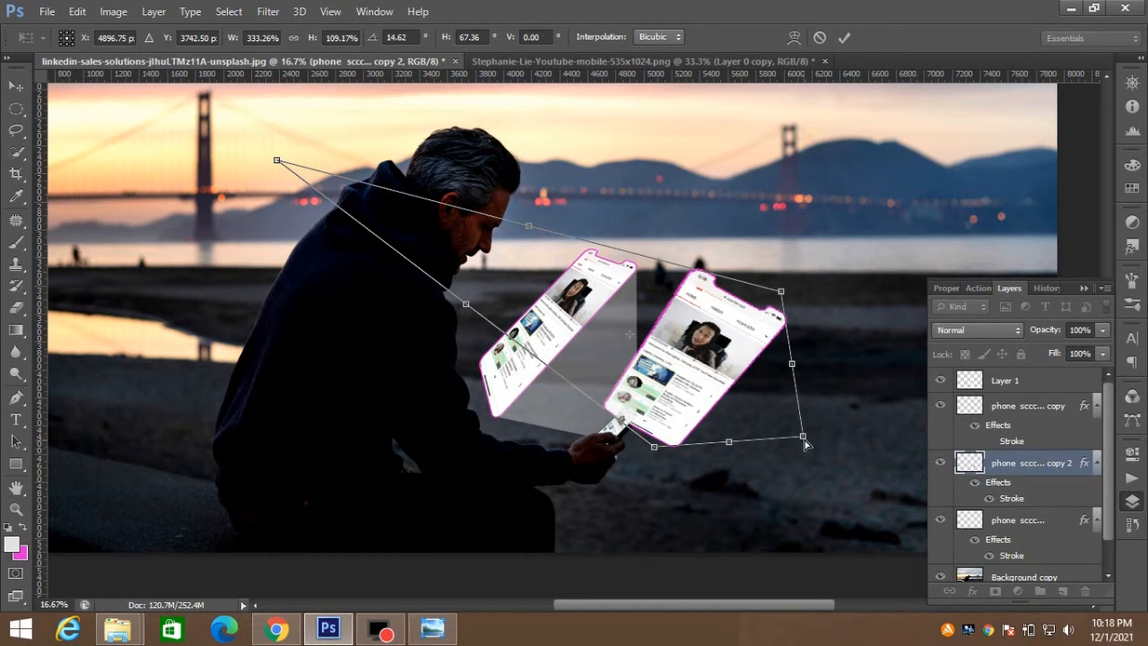
drag(806, 445, 801, 408)
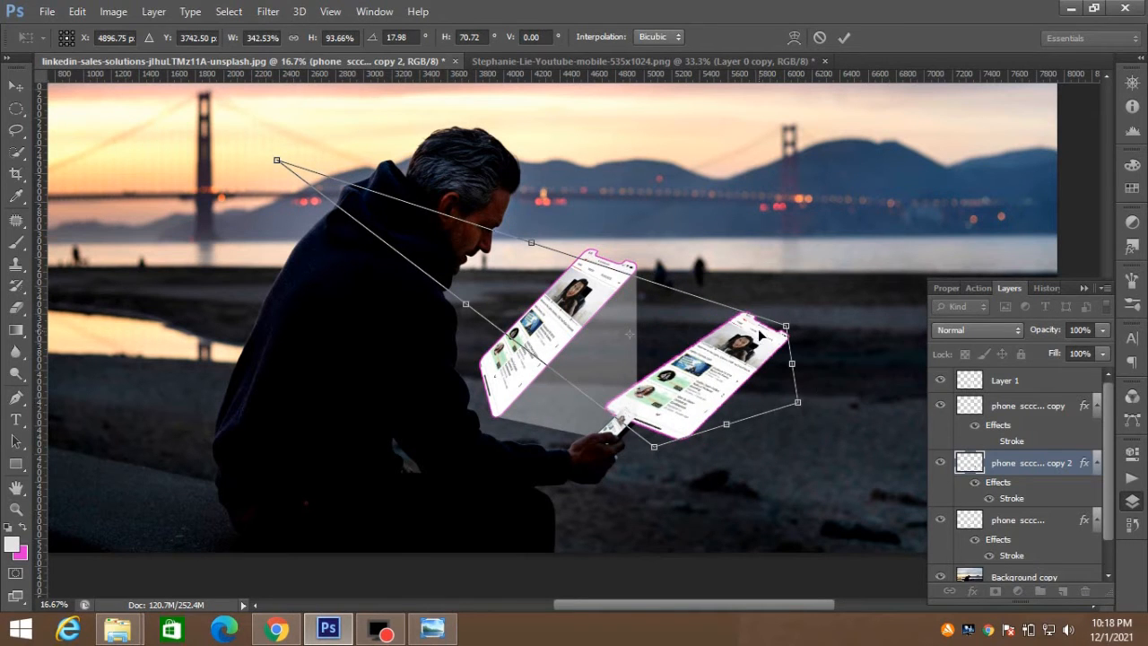
key(Return)
Step: Move the new phone screen copy over the light beam, partly overlapping the large screen
drag(733, 355, 607, 348)
right_click(672, 342)
key(Escape)
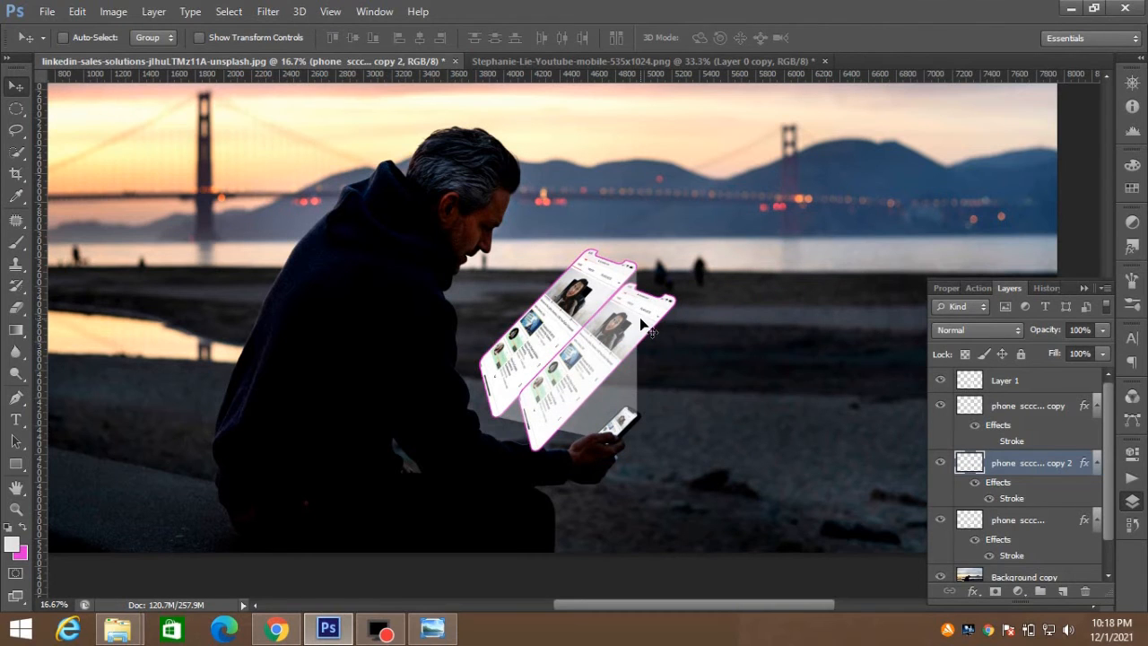
Step: Distort the new phone screen copy into a smaller, tilted screen inside the light beam above the held phone
key(ctrl+t)
right_click(660, 316)
click(699, 406)
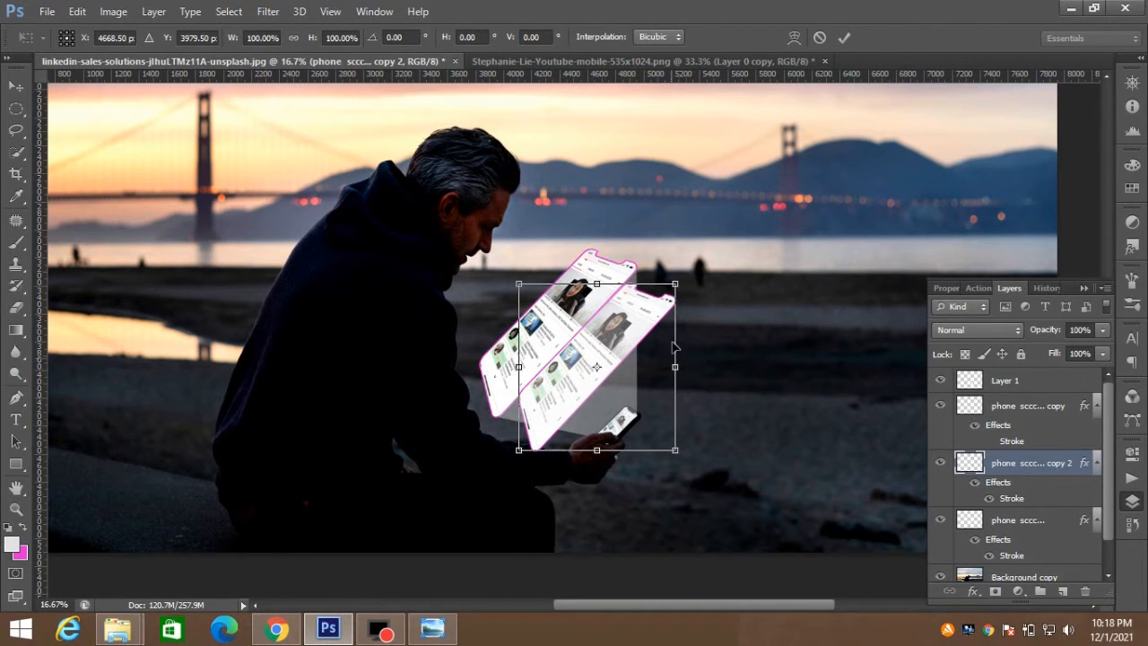
drag(677, 457, 659, 396)
drag(678, 287, 636, 319)
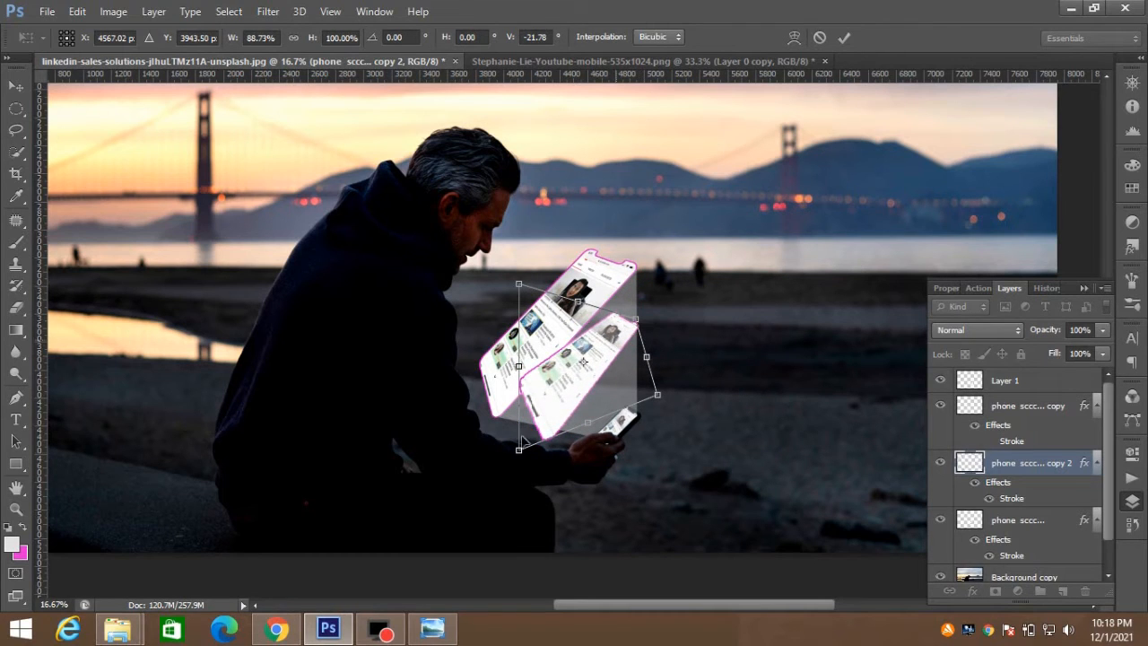
drag(526, 458, 538, 361)
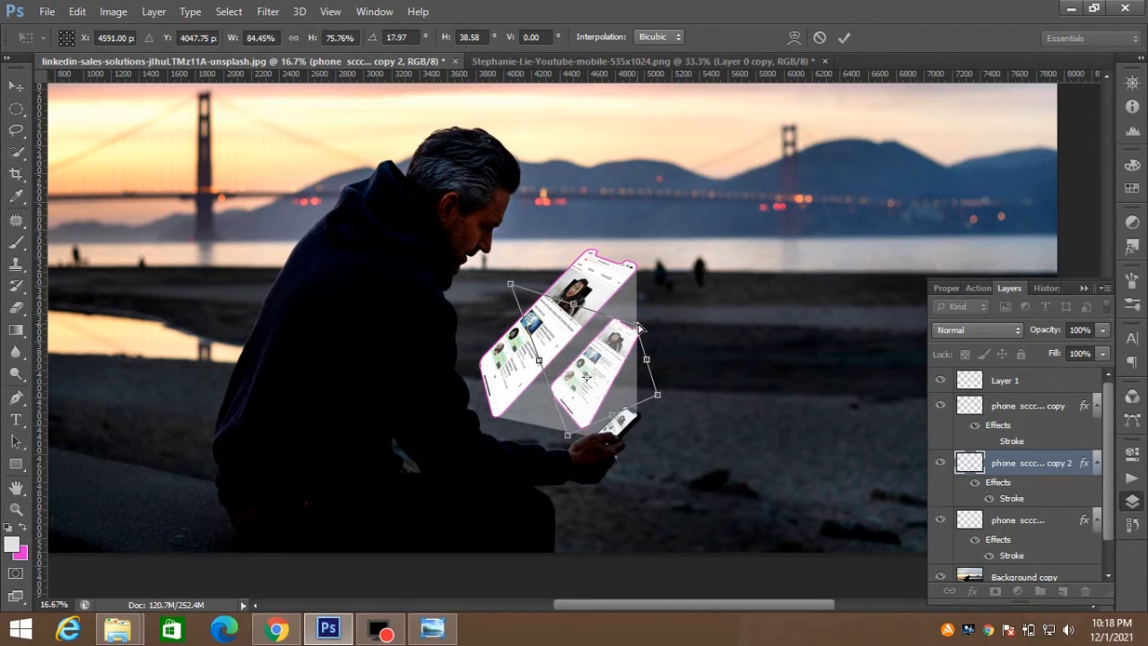
drag(495, 274, 350, 230)
right_click(607, 349)
click(649, 147)
key(Return)
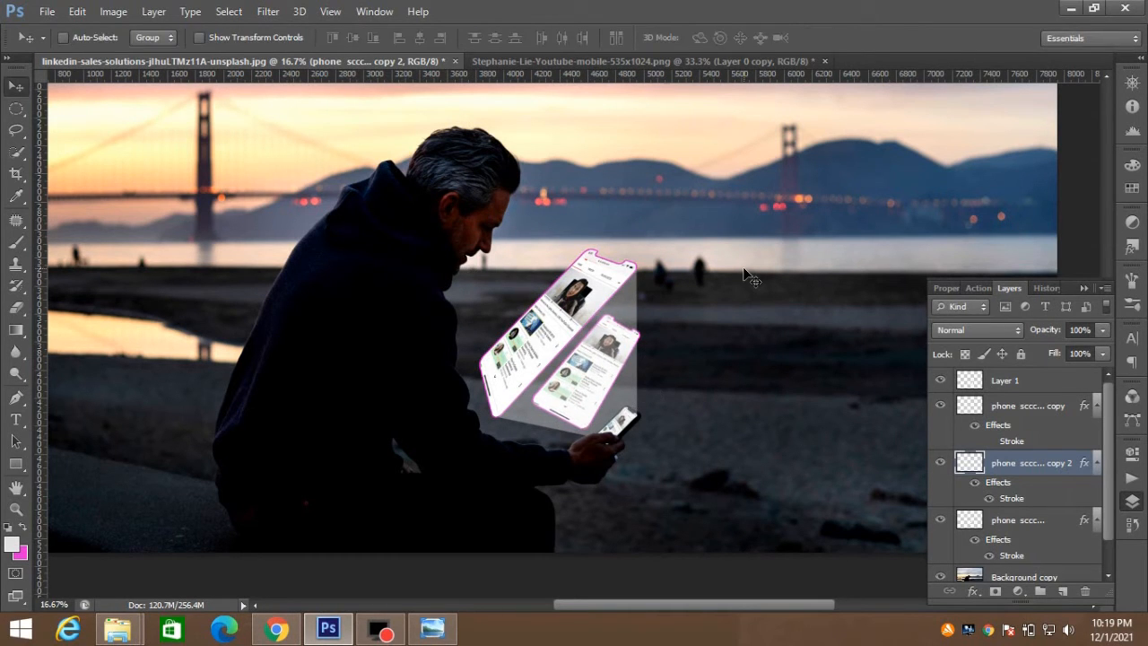
Step: Enlarge and distort the smaller phone screen copy so it spans the light beam between the large screen and the held phone
key(ctrl+t)
drag(490, 312, 432, 264)
drag(580, 342, 613, 367)
right_click(645, 323)
click(687, 411)
drag(673, 288, 646, 326)
drag(463, 454, 519, 449)
drag(463, 287, 463, 301)
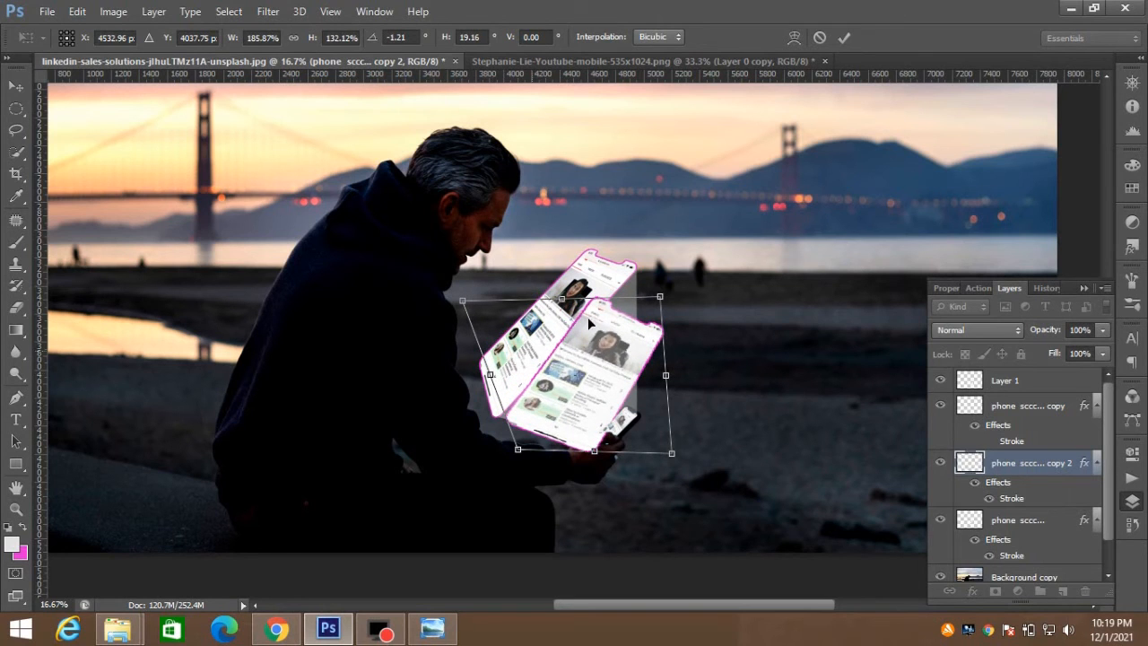
drag(664, 300, 699, 264)
drag(685, 359, 630, 357)
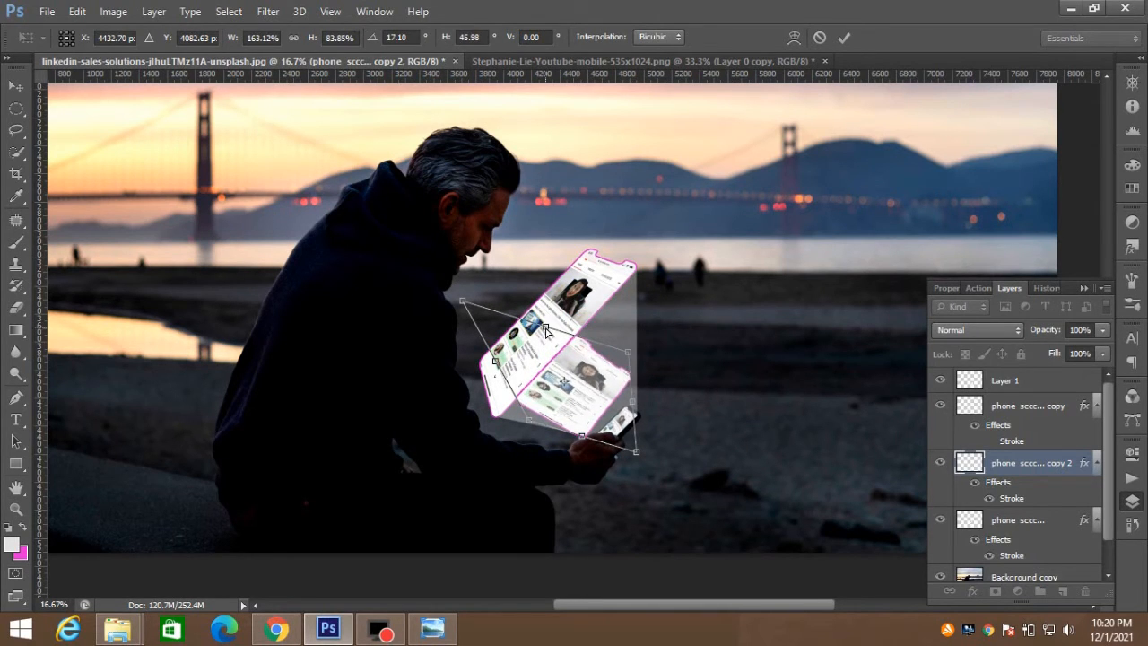
drag(545, 330, 558, 334)
key(Return)
Step: Distort the screen copy again, pulling its upper corner away from the man and up towards the shoreline
key(ctrl+t)
right_click(614, 368)
click(679, 183)
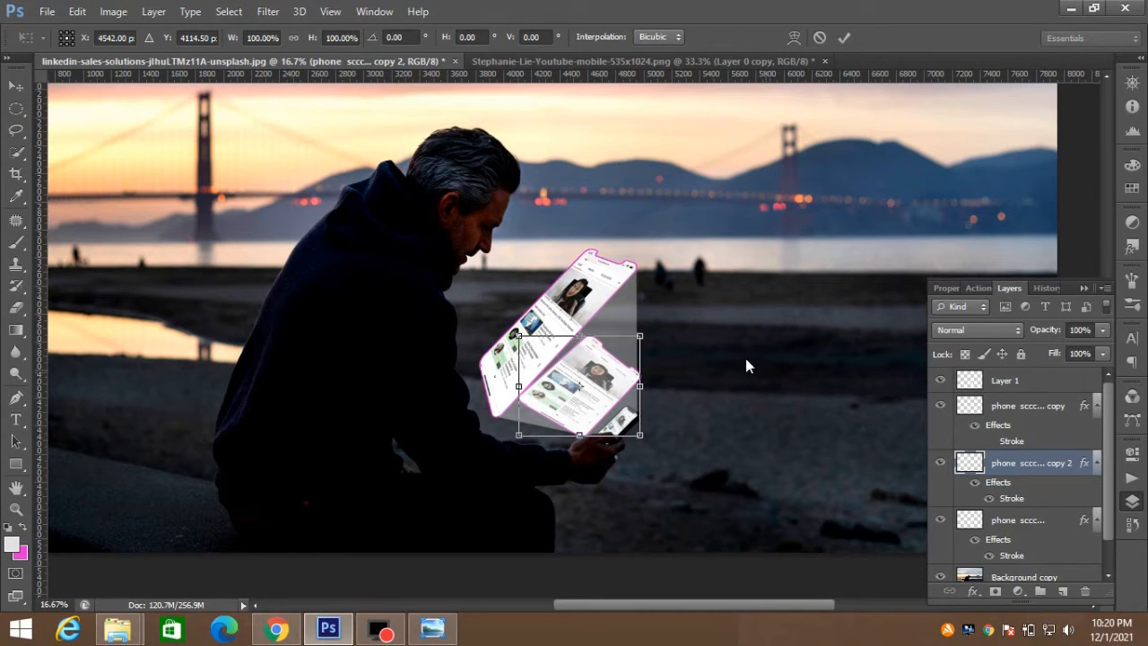
drag(639, 336, 762, 218)
Step: Warp the screen copy so it fans out from the held phone and follows the edges of the large screen and beam
right_click(611, 367)
click(687, 220)
drag(519, 437, 455, 485)
mouse_move(630, 288)
mouse_down()
mouse_move(662, 247)
mouse_move(640, 269)
mouse_up()
drag(654, 349, 622, 383)
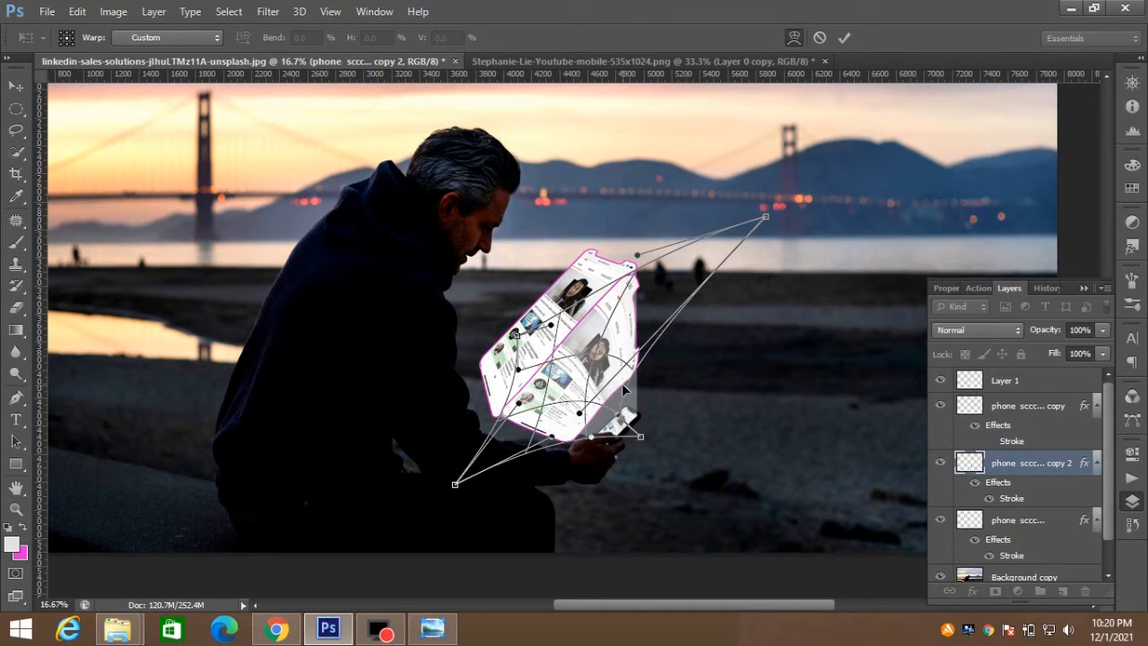
drag(565, 439, 611, 421)
drag(638, 286, 633, 285)
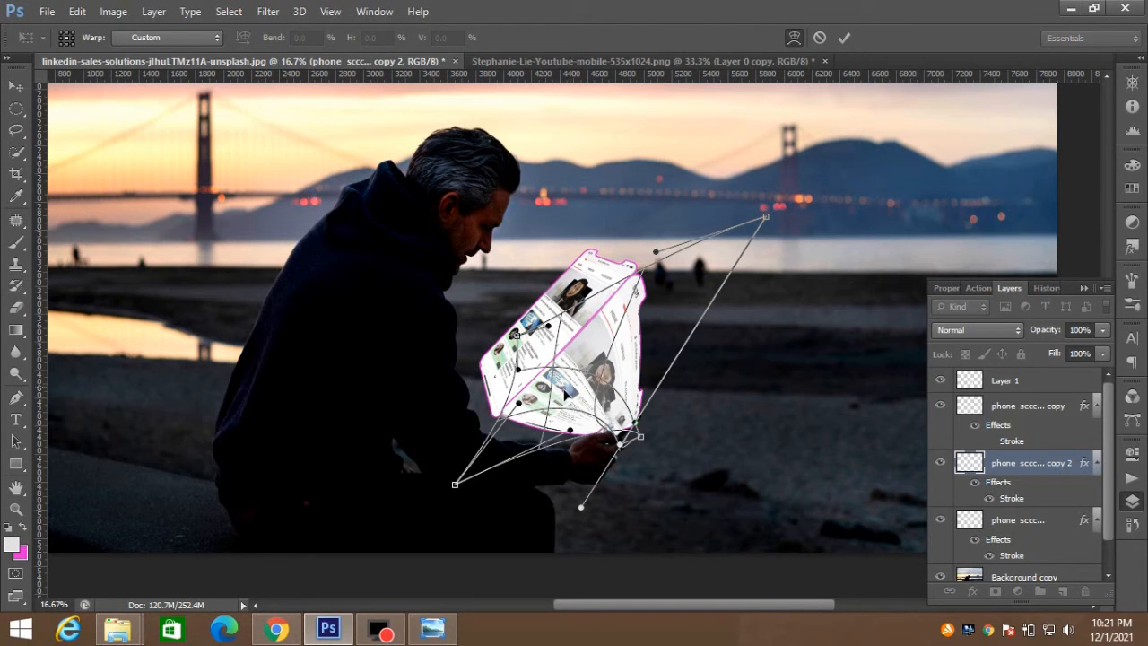
scroll(536, 458, up, 2)
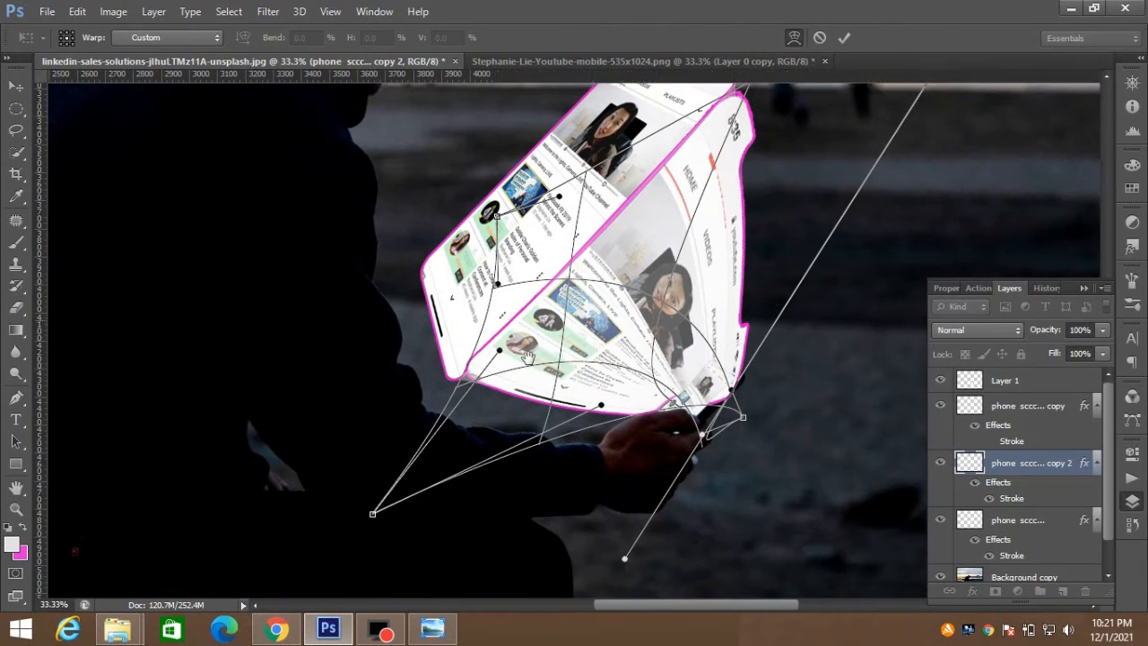
drag(472, 377, 475, 381)
drag(794, 171, 772, 268)
mouse_move(753, 154)
mouse_down()
mouse_move(759, 128)
mouse_move(741, 151)
mouse_up()
click(844, 38)
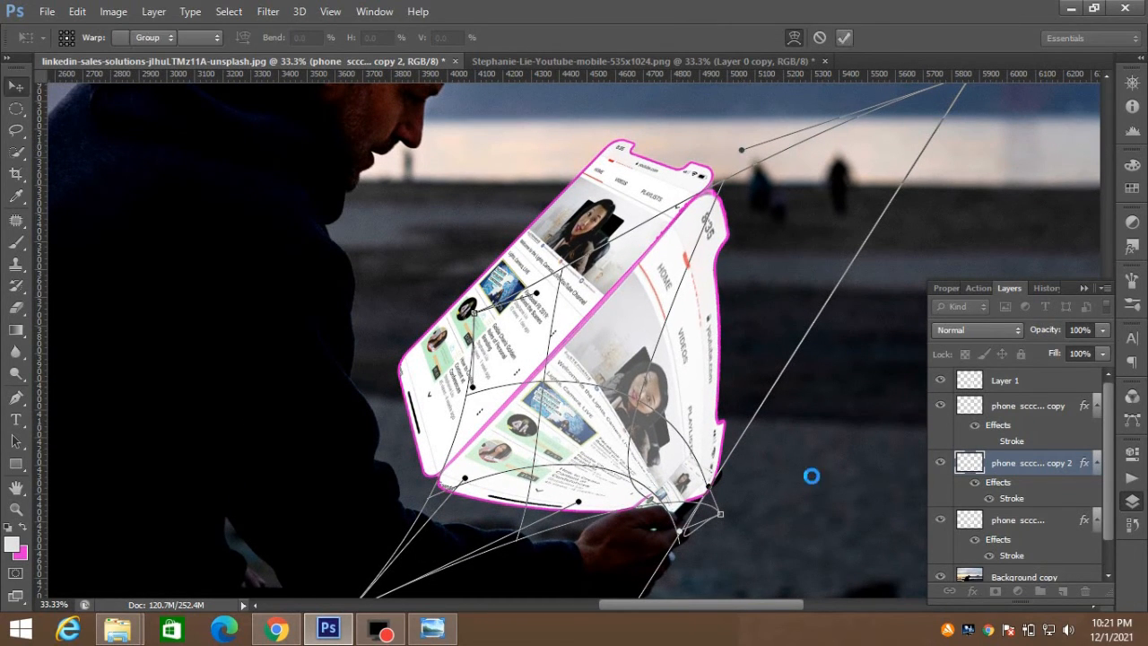
Step: Turn off the magenta stroke effect on the warped screen copy
right_click(1036, 474)
click(727, 121)
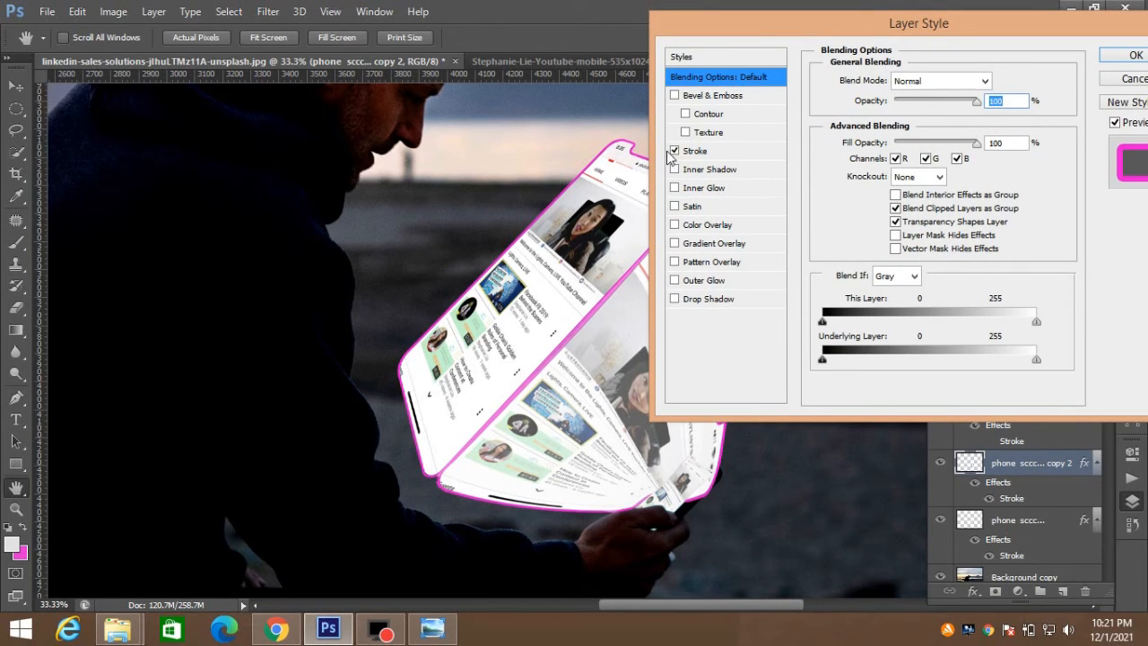
click(1130, 79)
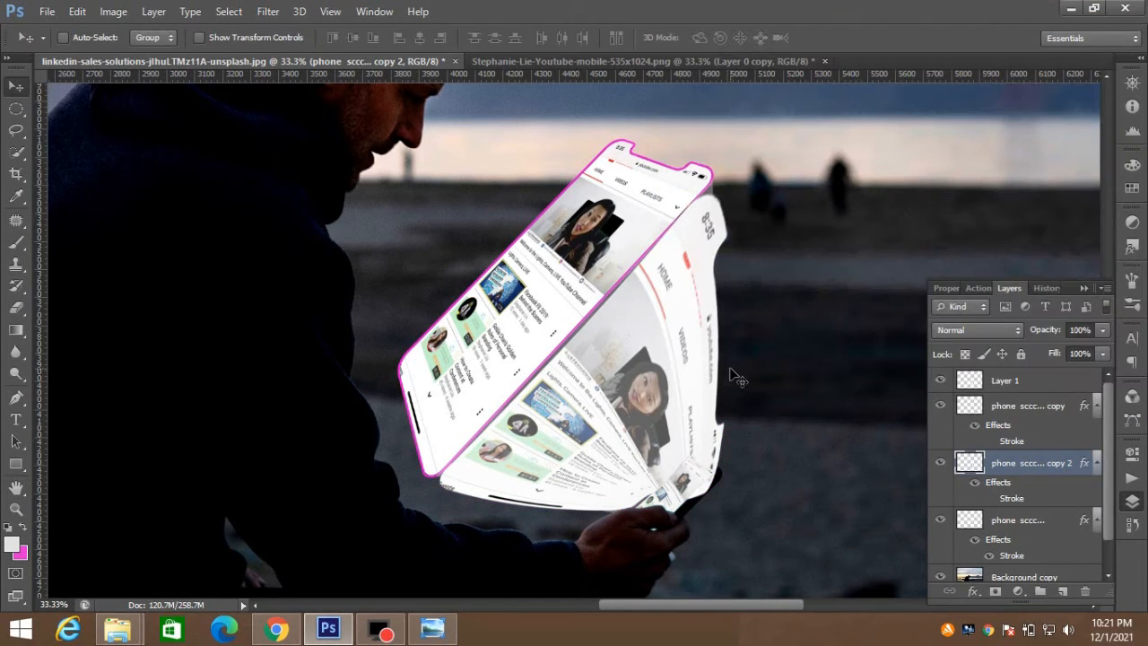
Step: Warp the screen copy once more, pushing its upper outer and lower inner corners slightly outward
key(ctrl+t)
right_click(624, 369)
click(702, 217)
drag(571, 351, 508, 410)
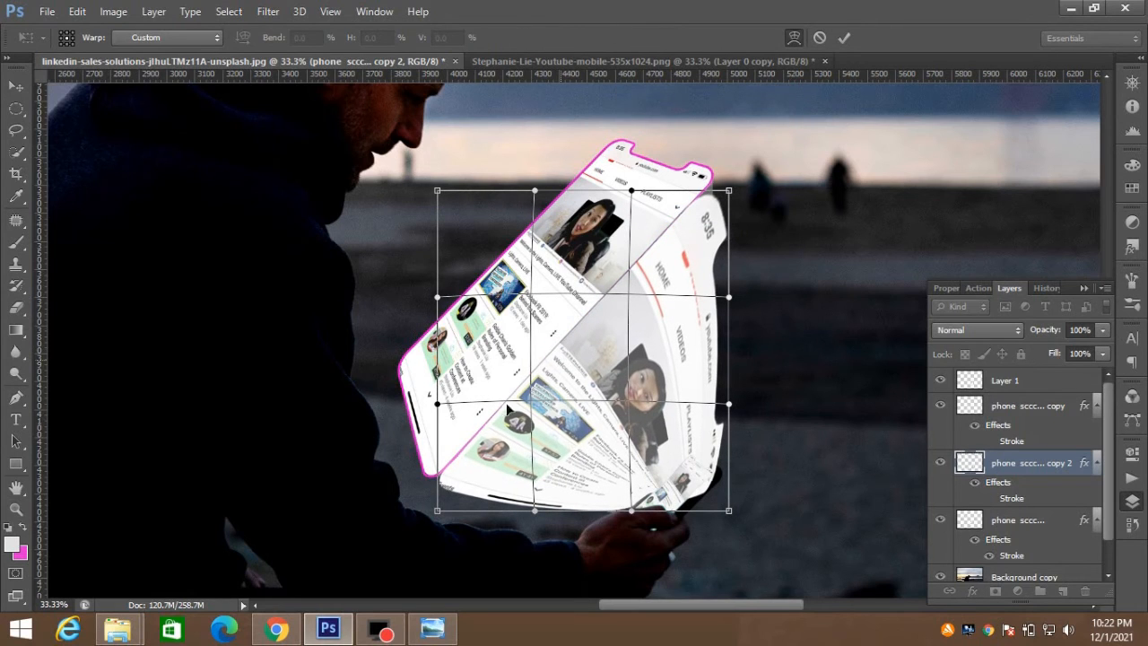
drag(730, 191, 757, 166)
drag(438, 511, 433, 512)
click(844, 38)
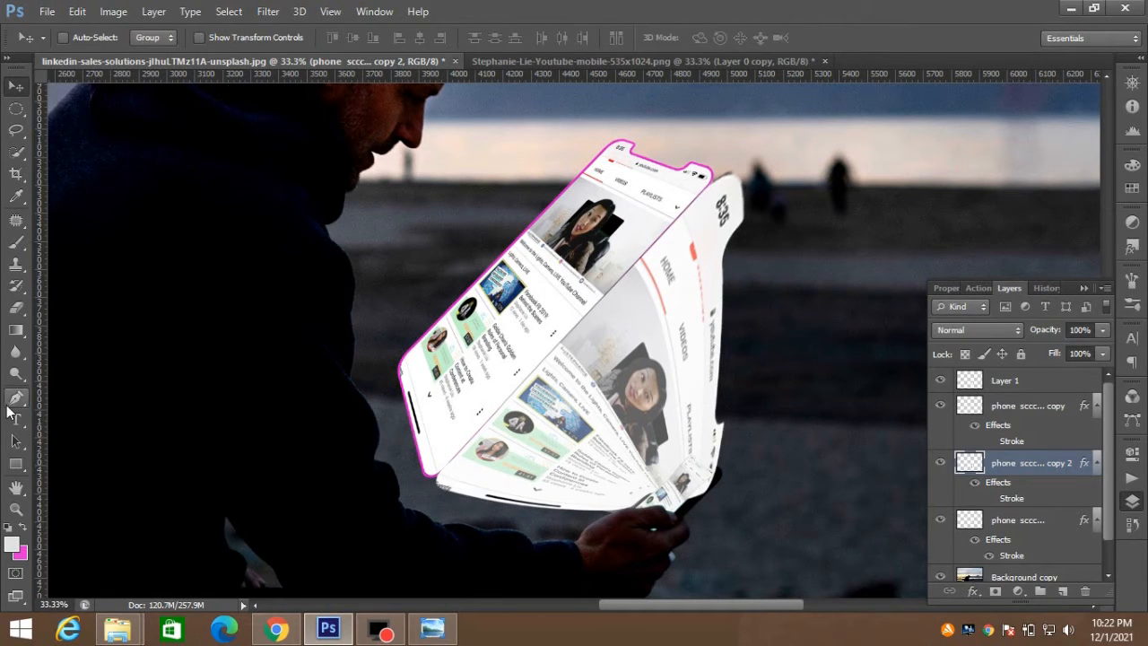
Step: Start a Pen path at the large screen's upper outer corner and reduce the warped copy's fill to 29%
click(15, 397)
click(715, 185)
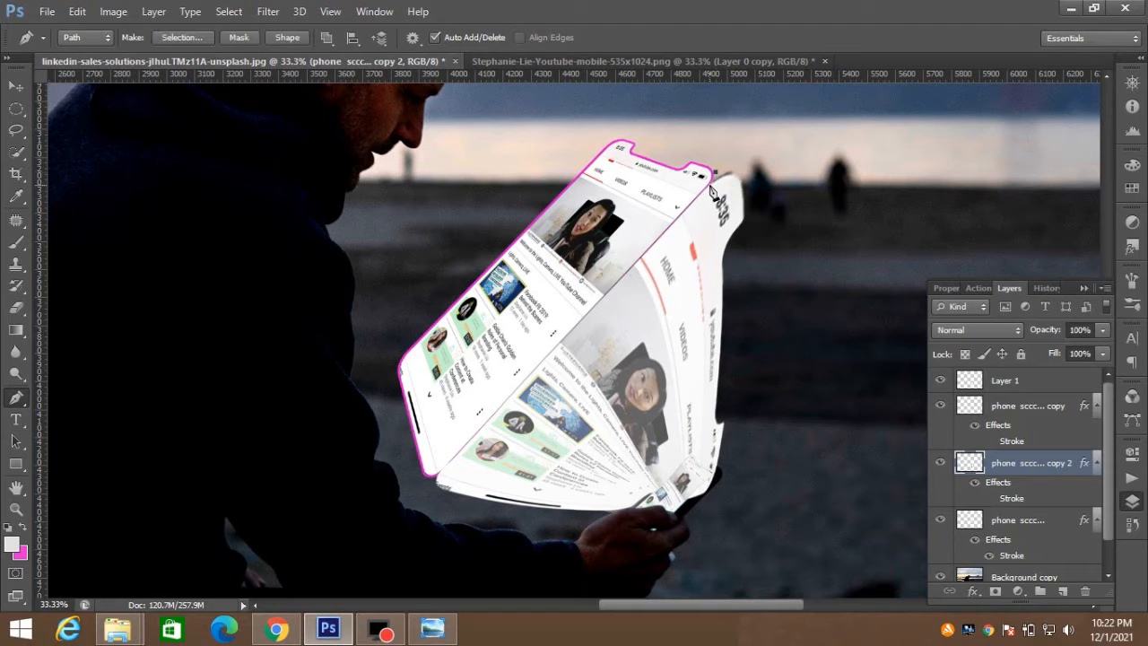
click(1103, 354)
drag(1103, 372, 1043, 377)
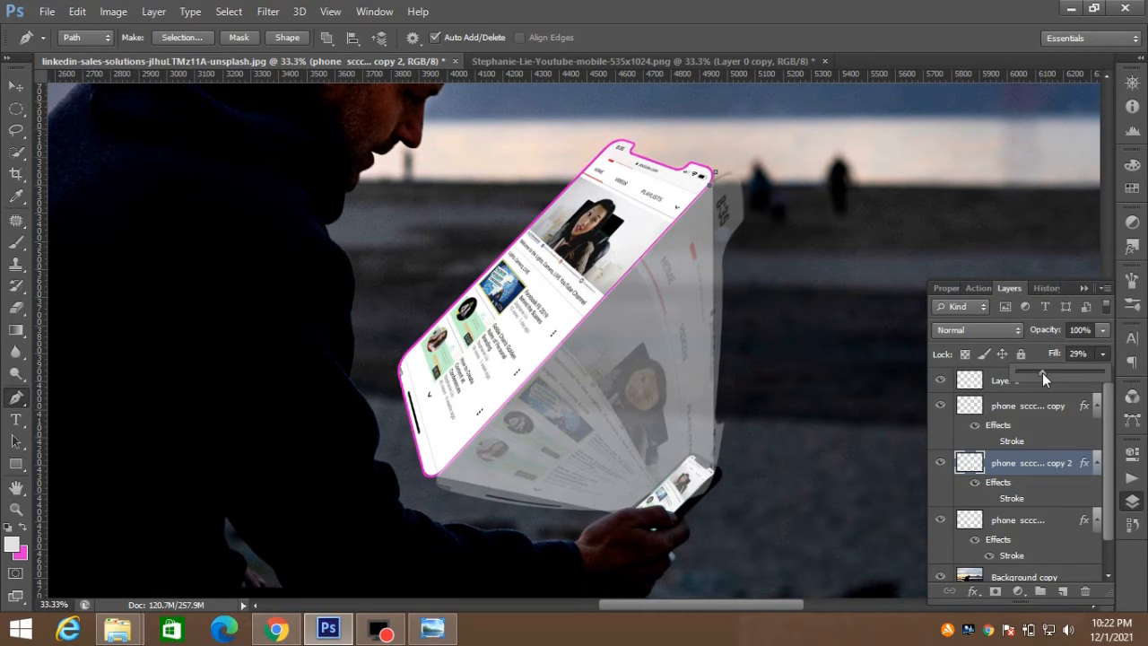
Step: Outline the parts of the warped copy outside the light beam with the path, convert it to a selection, and delete them
click(715, 475)
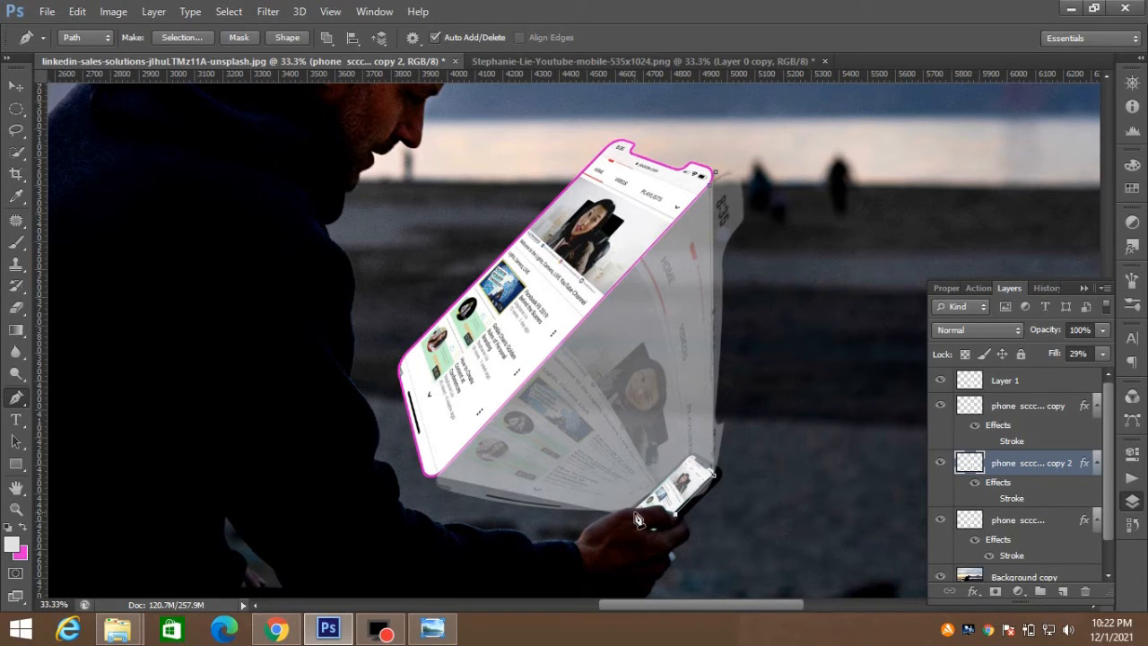
click(646, 512)
click(574, 543)
click(723, 560)
click(805, 392)
click(798, 308)
click(808, 178)
click(745, 151)
click(715, 171)
right_click(732, 228)
click(798, 306)
key(Return)
key(ctrl+d)
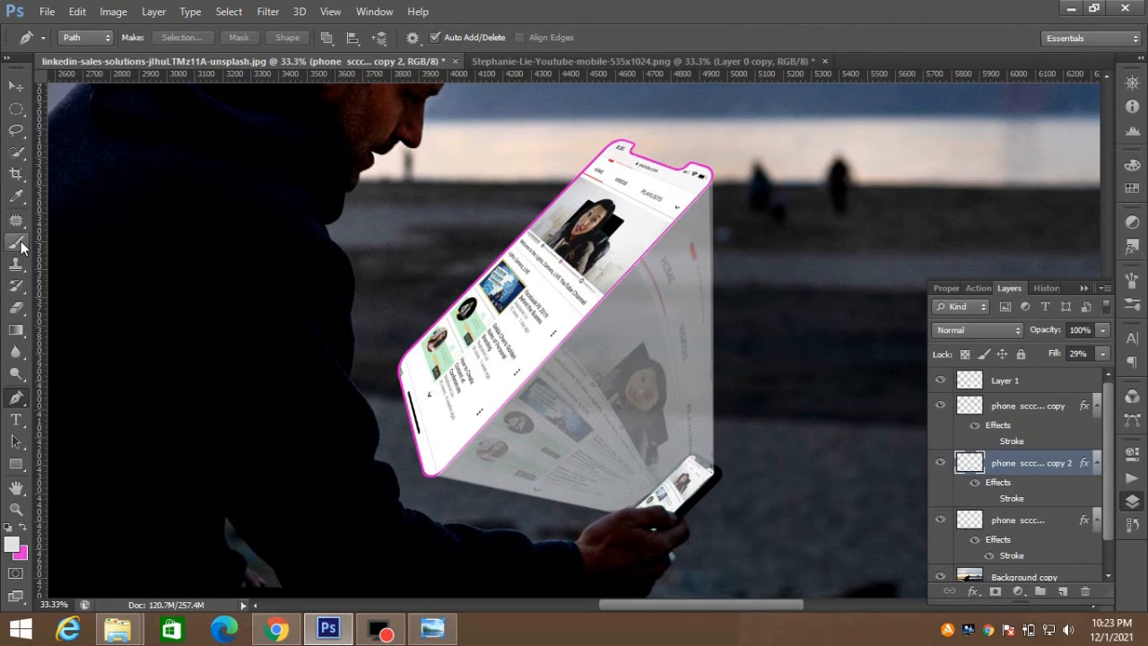
Step: Erase the faded screen copy along the edge of the held phone
drag(16, 308, 91, 306)
mouse_move(708, 477)
mouse_down()
mouse_move(668, 499)
mouse_move(705, 468)
mouse_move(640, 512)
mouse_move(675, 501)
mouse_move(707, 466)
mouse_move(709, 476)
mouse_move(684, 472)
mouse_move(694, 483)
mouse_move(680, 491)
mouse_move(701, 467)
mouse_move(677, 494)
mouse_up()
click(394, 37)
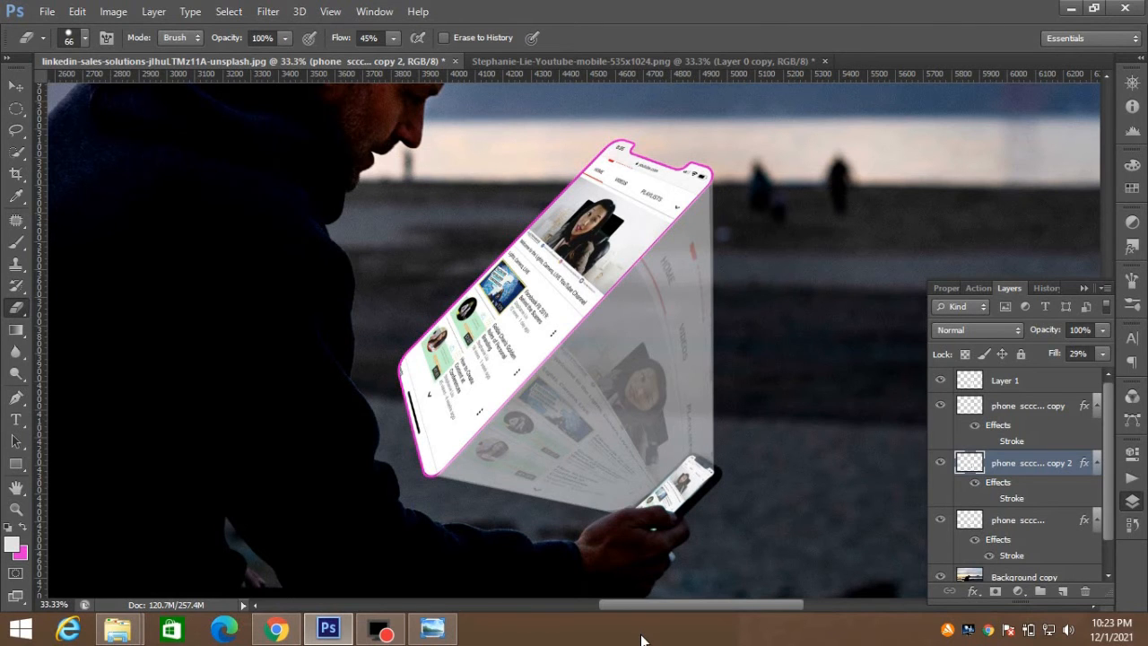
Step: Lower the opacity of the large phone screen layer to 70%
key(ctrl+minus)
key(ctrl+minus)
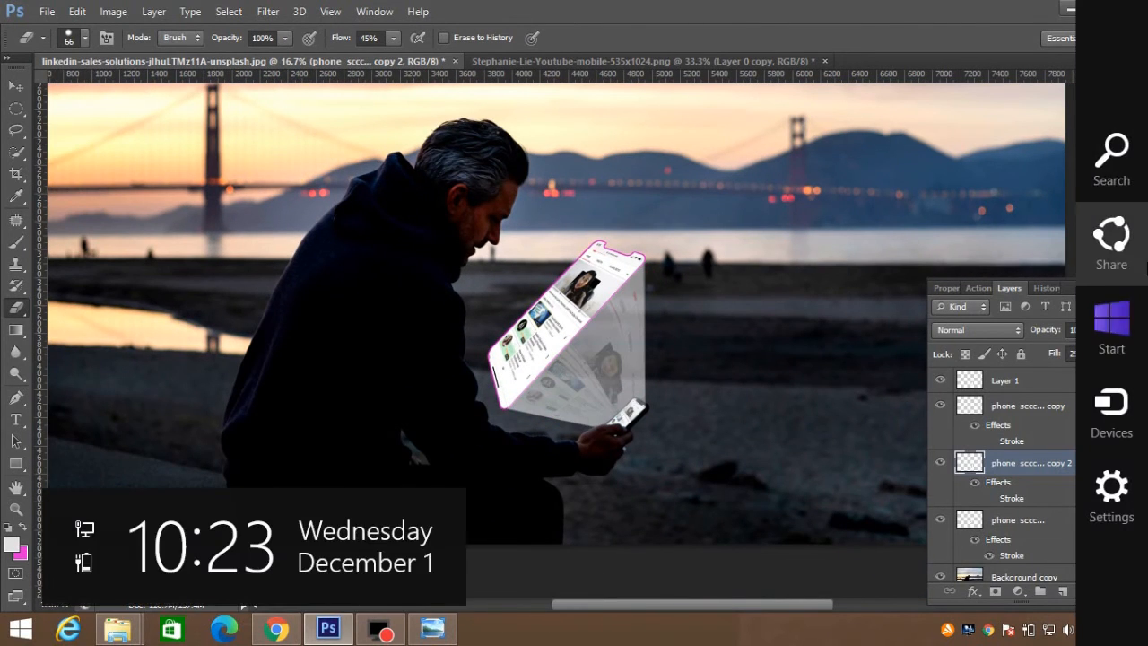
click(1022, 525)
click(1103, 330)
drag(1103, 349, 1061, 349)
click(1076, 349)
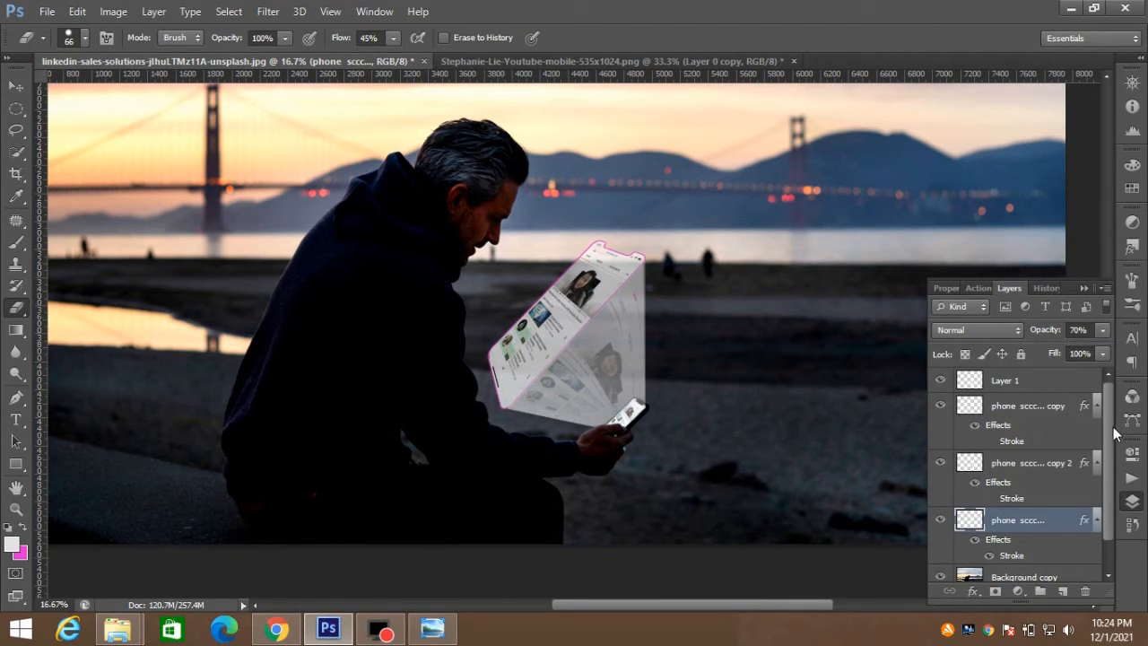
Step: Add a Color Balance adjustment above the background copy, shifting the midtones to +41 red and towards yellow
scroll(1111, 424, down, 2)
click(1030, 544)
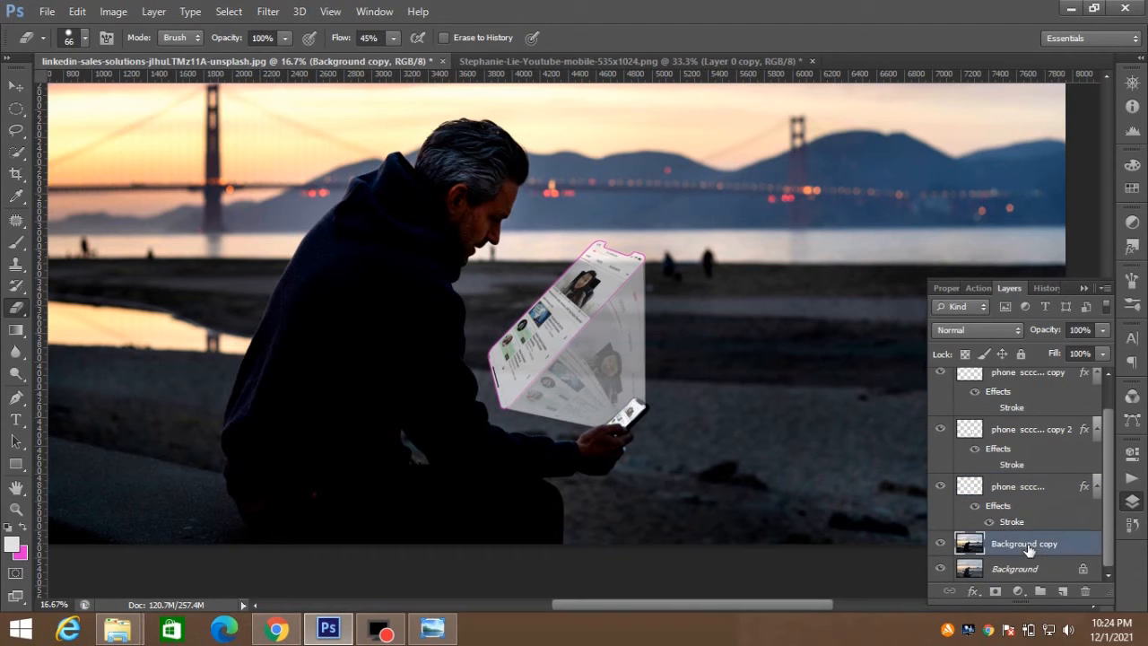
click(1018, 593)
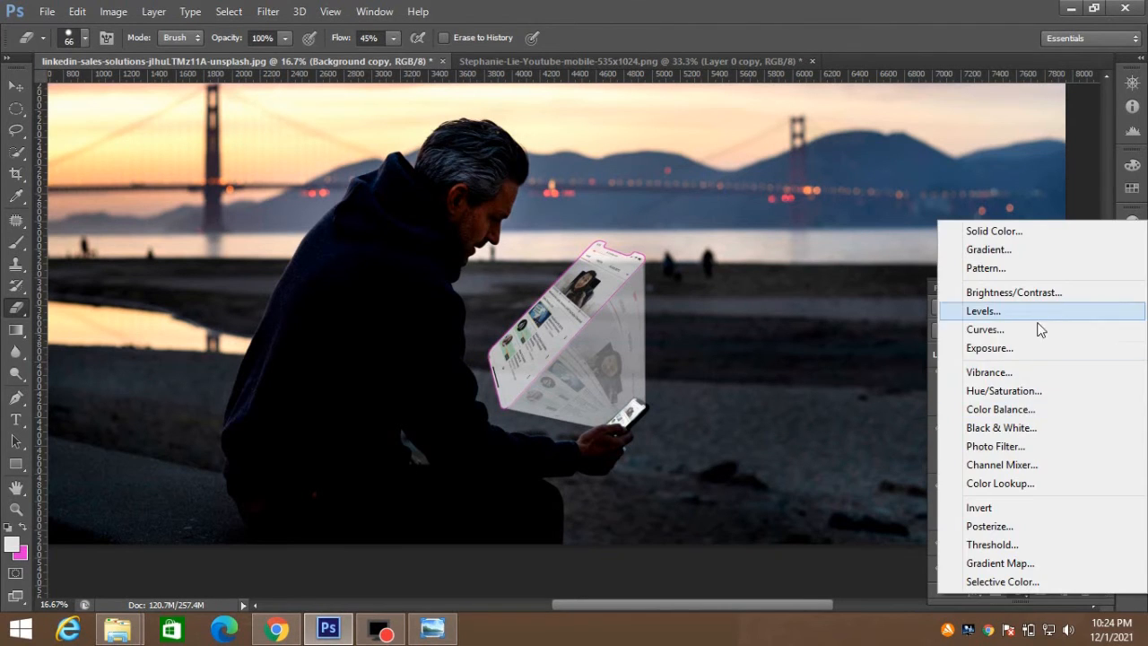
click(1029, 411)
drag(994, 378, 983, 434)
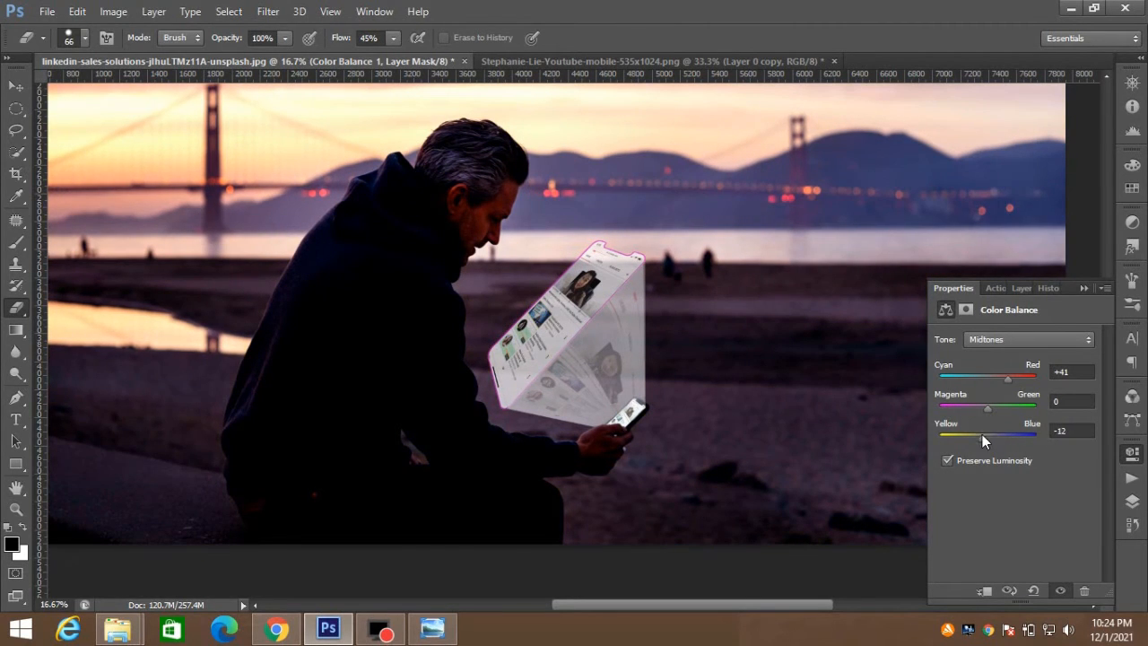
Step: Add a Channel Mixer adjustment with red output constant -31 and blue +9, and raise its red and green amounts
click(1132, 501)
click(1017, 592)
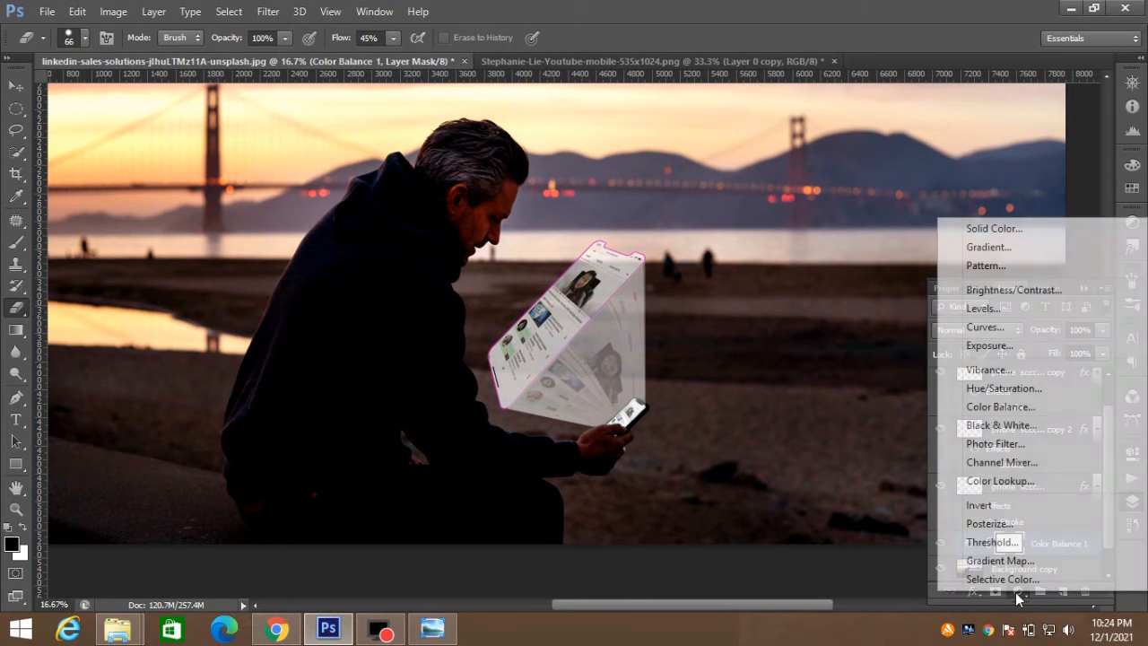
click(1016, 463)
mouse_move(1014, 558)
mouse_down()
mouse_move(992, 562)
mouse_move(1002, 560)
mouse_up()
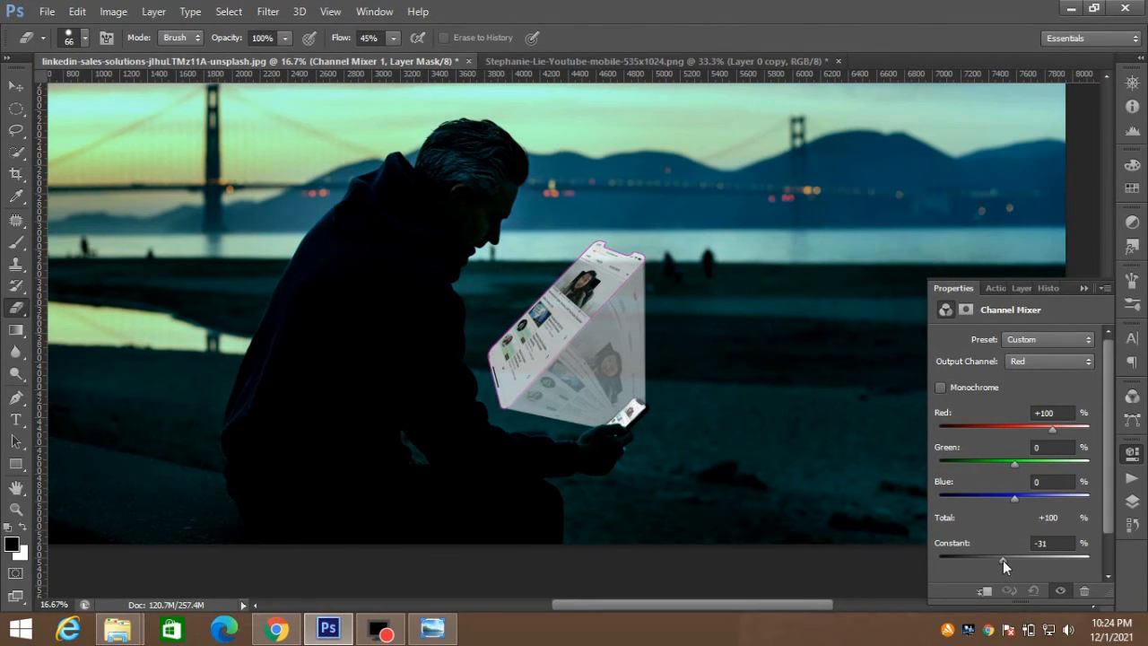
mouse_move(1019, 497)
mouse_down()
mouse_move(1000, 502)
mouse_move(1018, 501)
mouse_up()
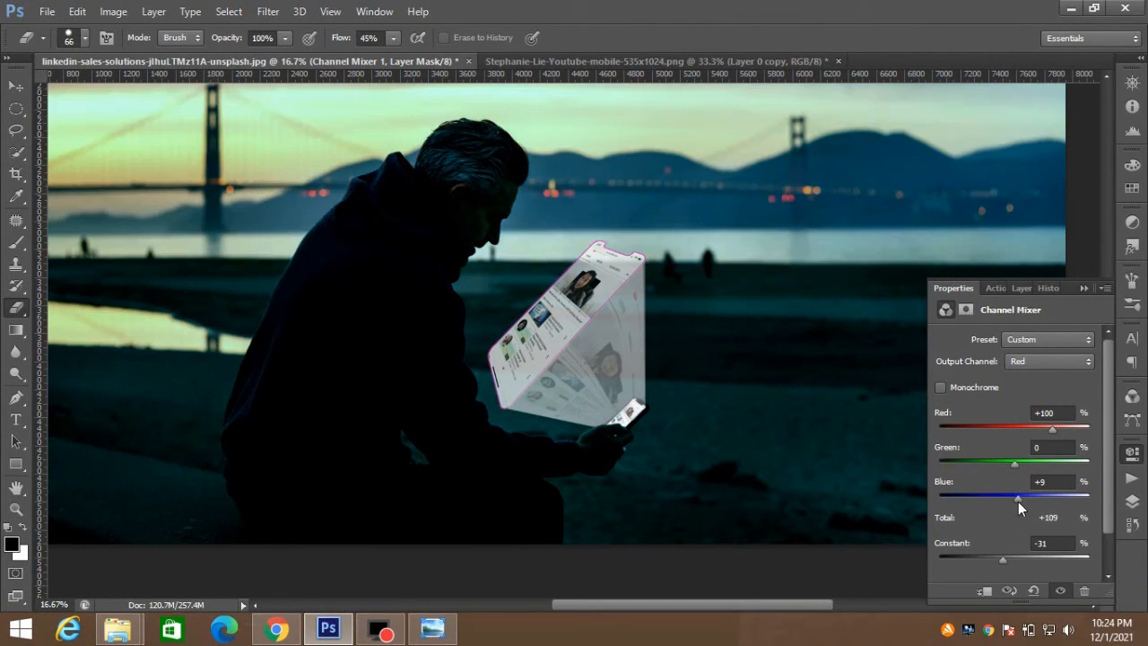
mouse_move(1052, 429)
mouse_down()
mouse_move(1064, 429)
mouse_move(1024, 428)
mouse_move(1062, 430)
mouse_up()
drag(1027, 463, 1044, 465)
click(1132, 500)
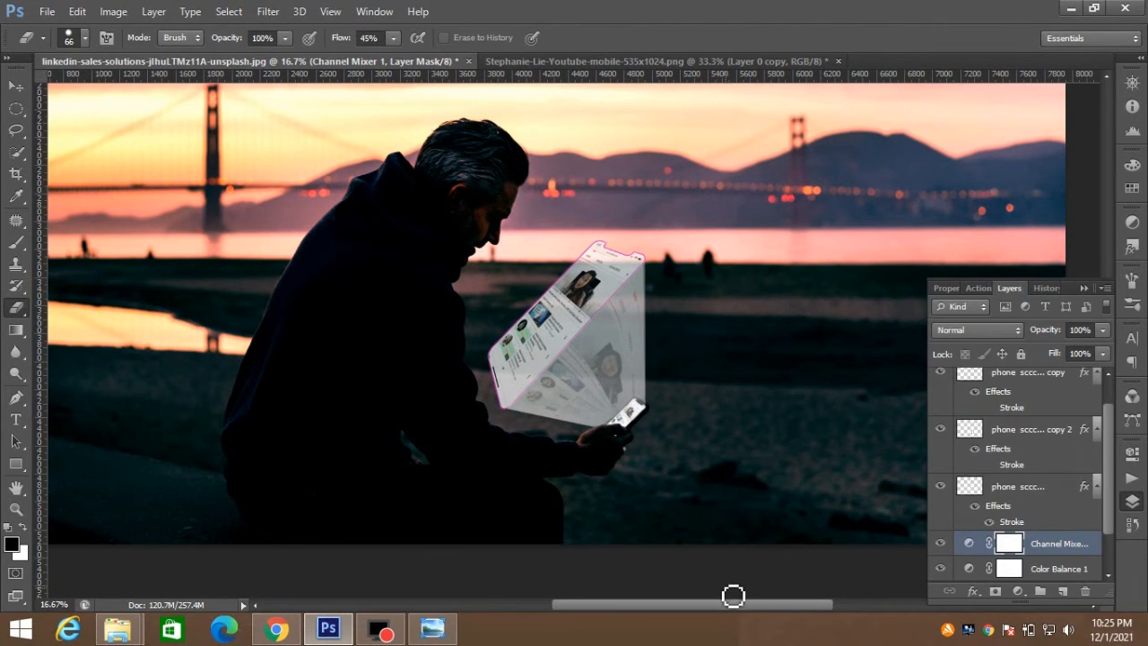
Step: Add a Vibrance adjustment above the large phone screen layer with vibrance +57 and saturation +13
key(ctrl+minus)
key(ctrl+minus)
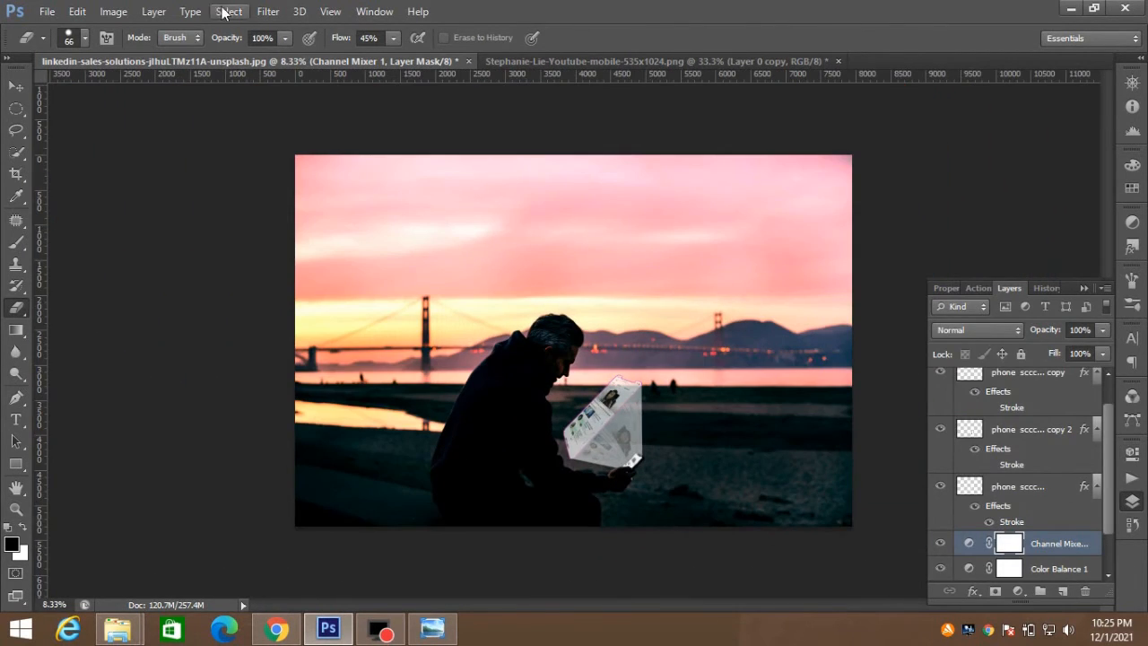
drag(1111, 501, 1110, 485)
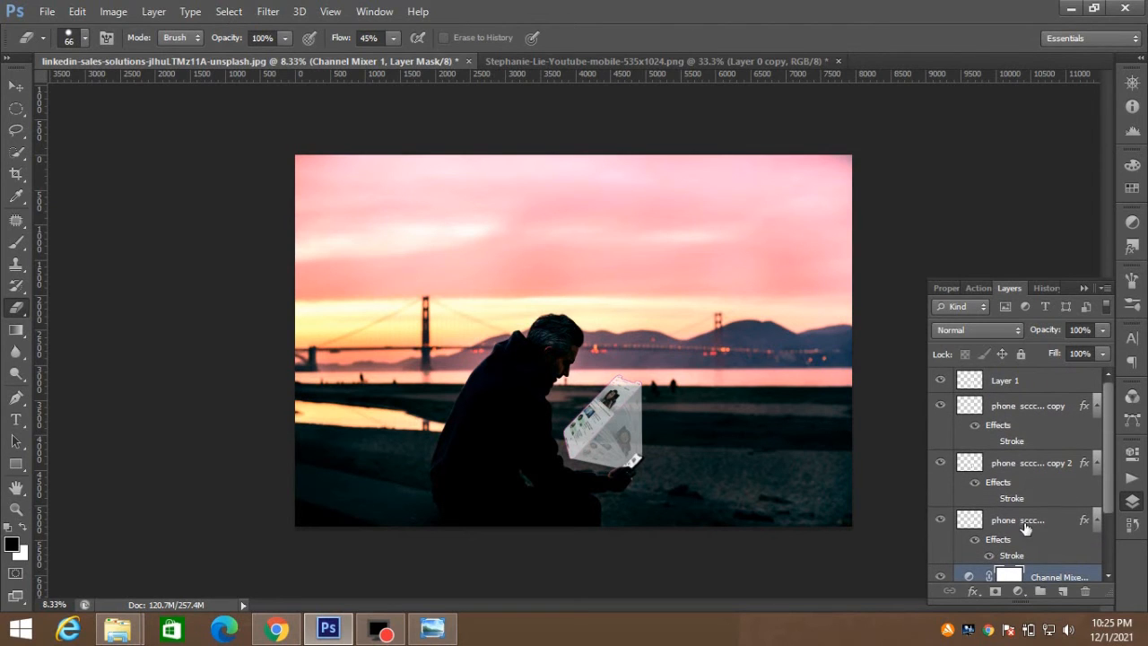
click(1027, 525)
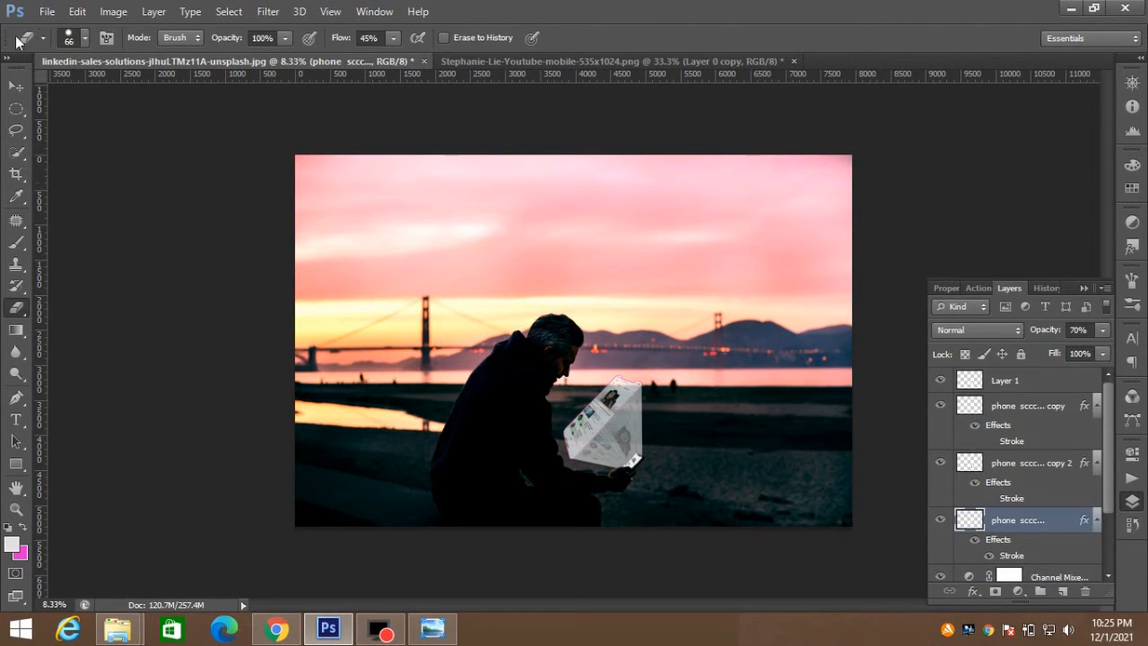
click(1018, 591)
click(1014, 374)
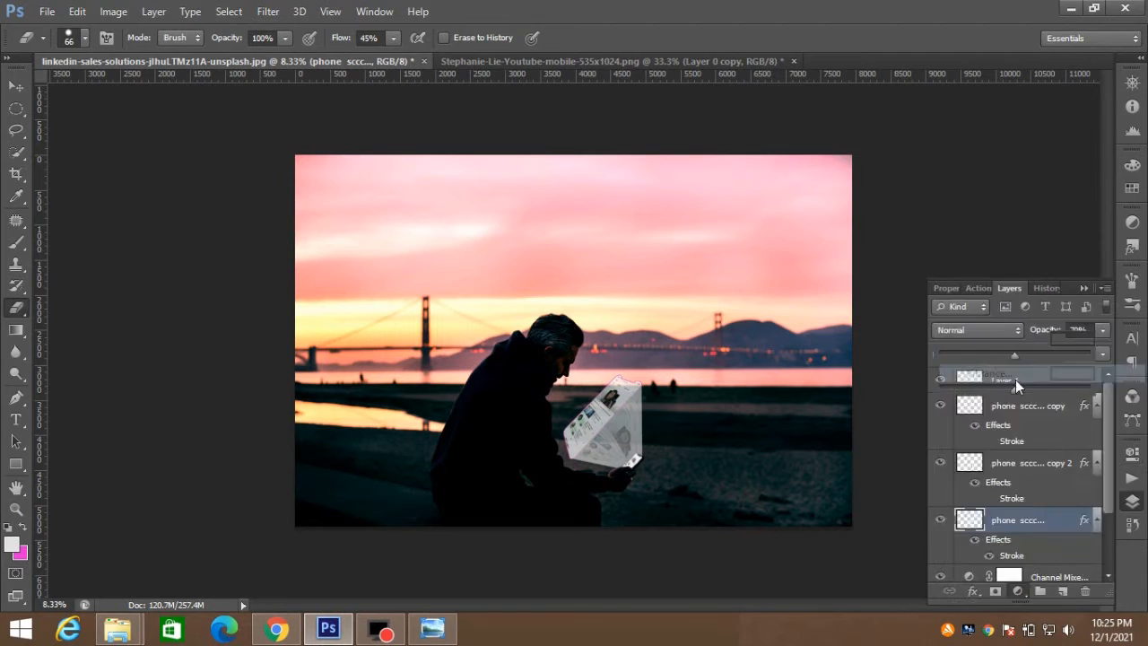
drag(1049, 360, 1026, 390)
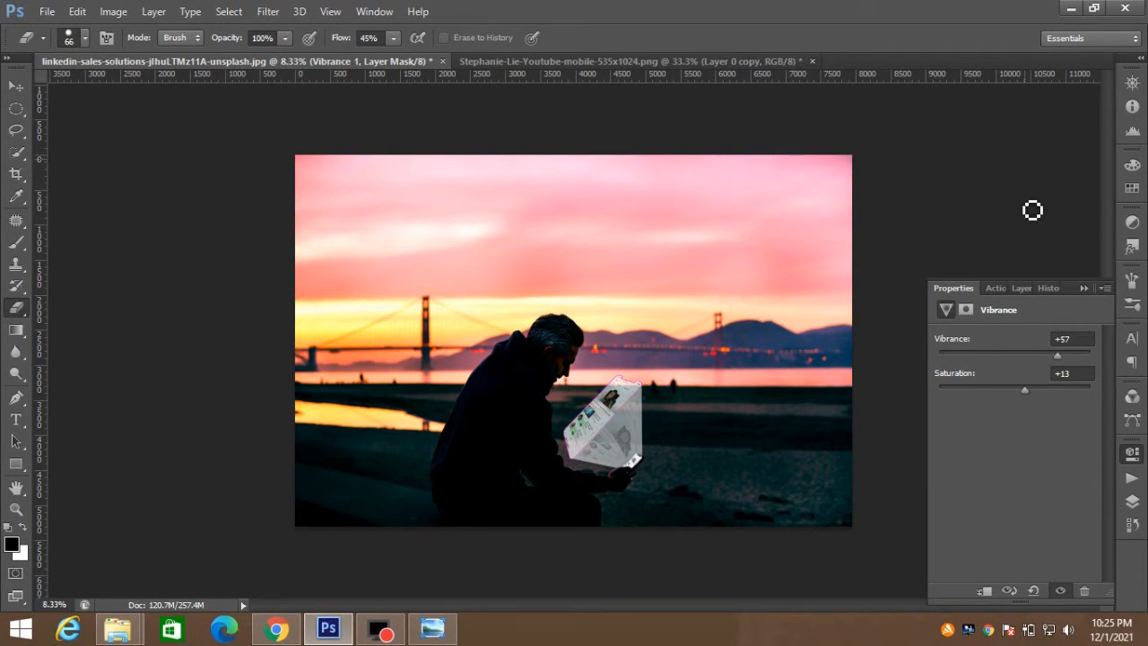
click(1132, 501)
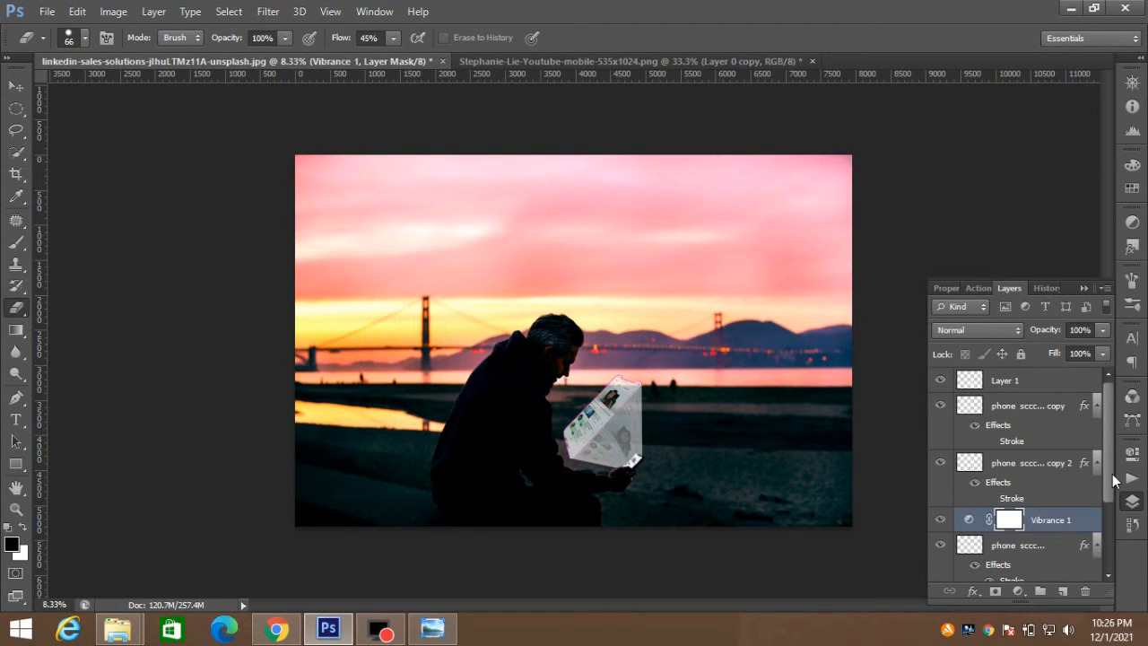
Step: Apply Curves to the large phone screen layer, with points at input 123, output 143 and input 61, output 47
drag(1114, 437, 1112, 496)
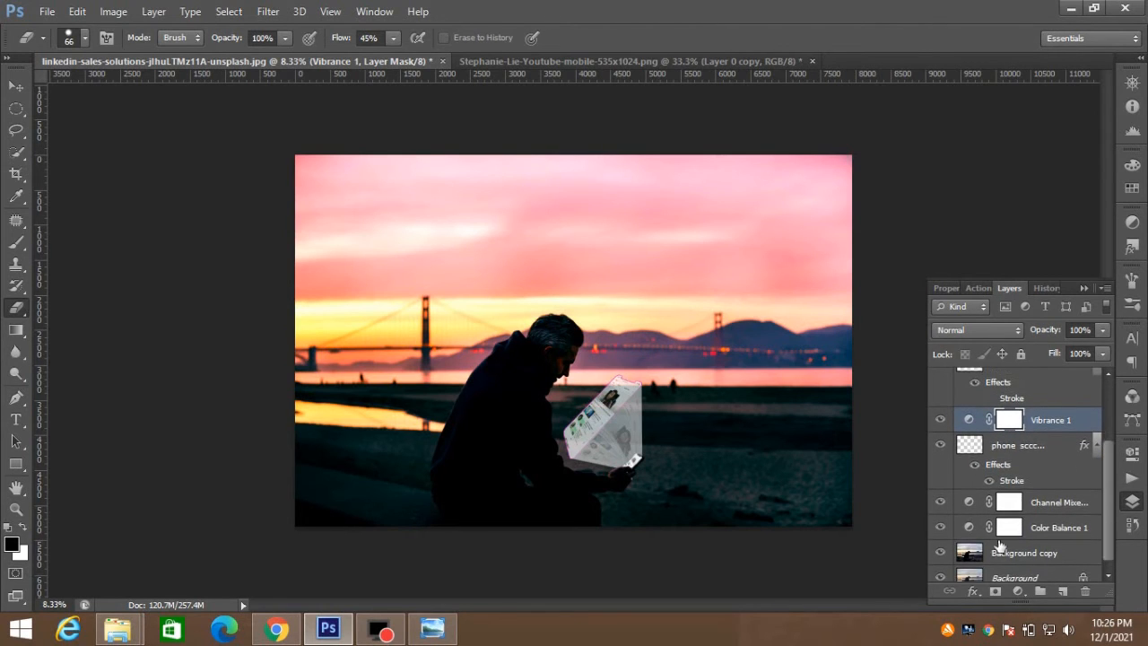
click(1018, 454)
click(113, 11)
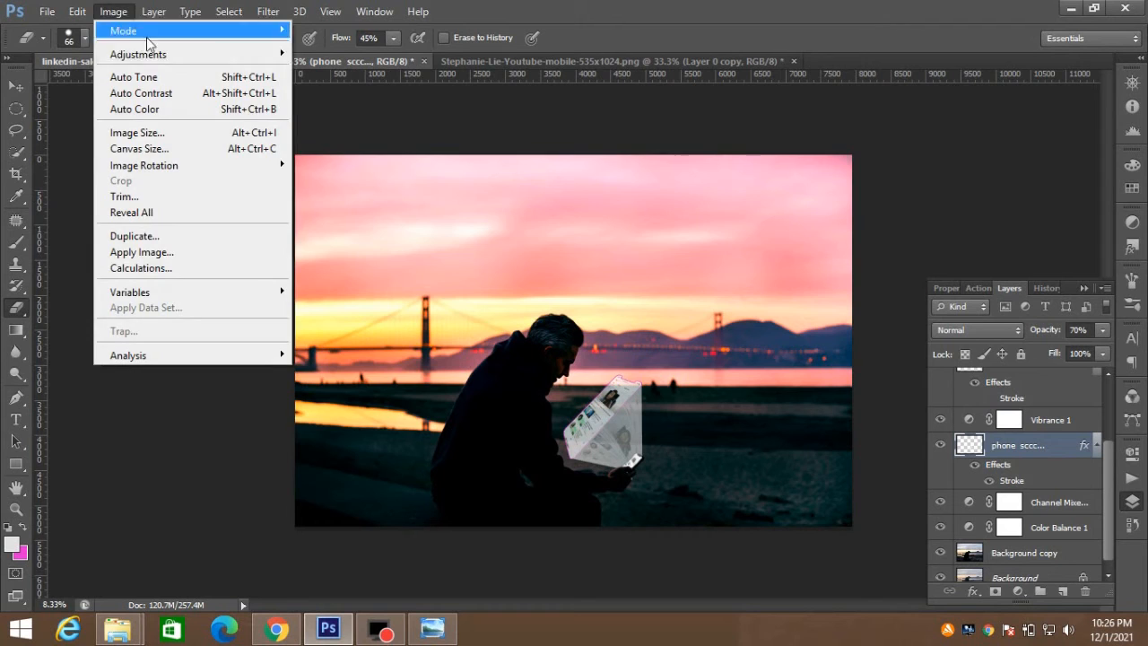
mouse_move(144, 54)
click(343, 86)
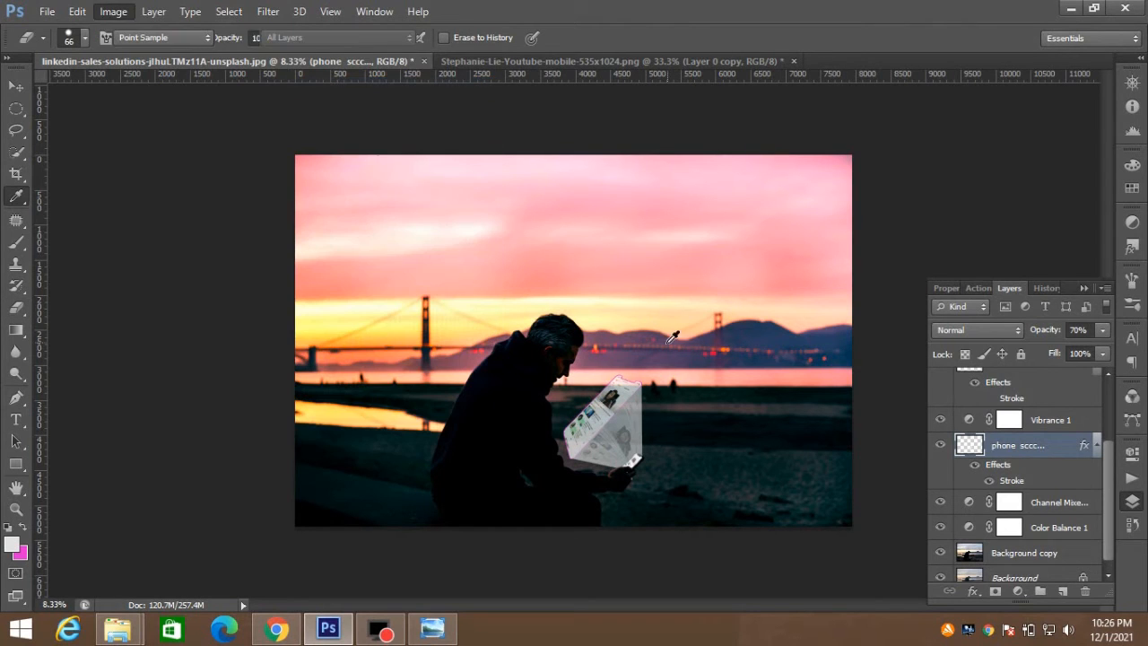
drag(955, 253, 954, 225)
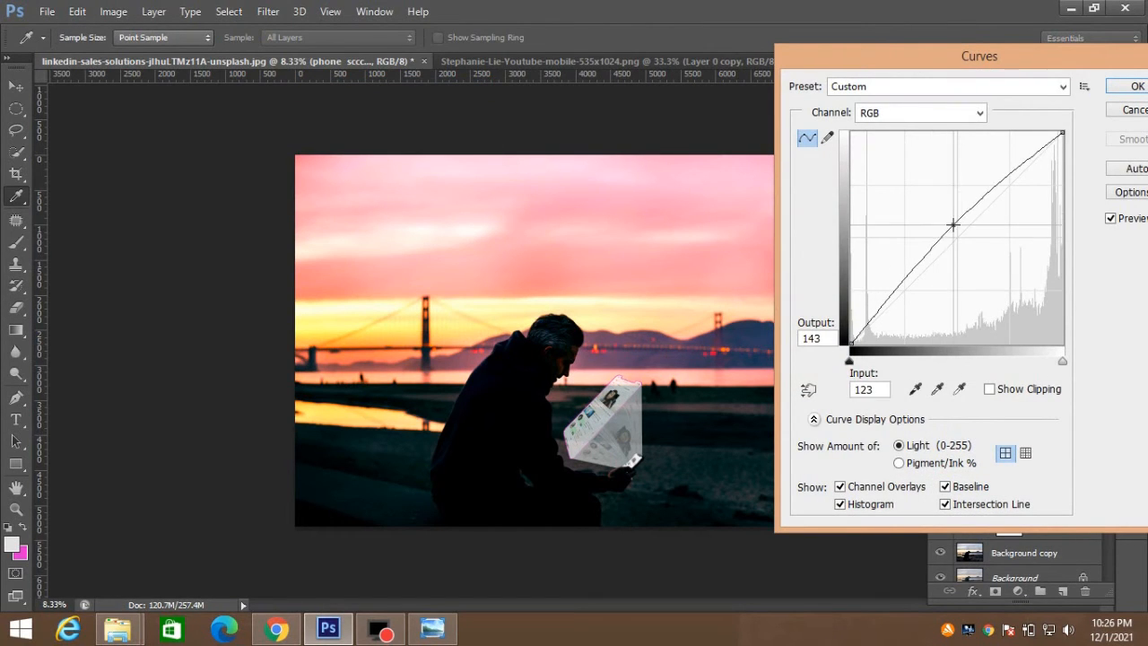
drag(888, 294, 901, 304)
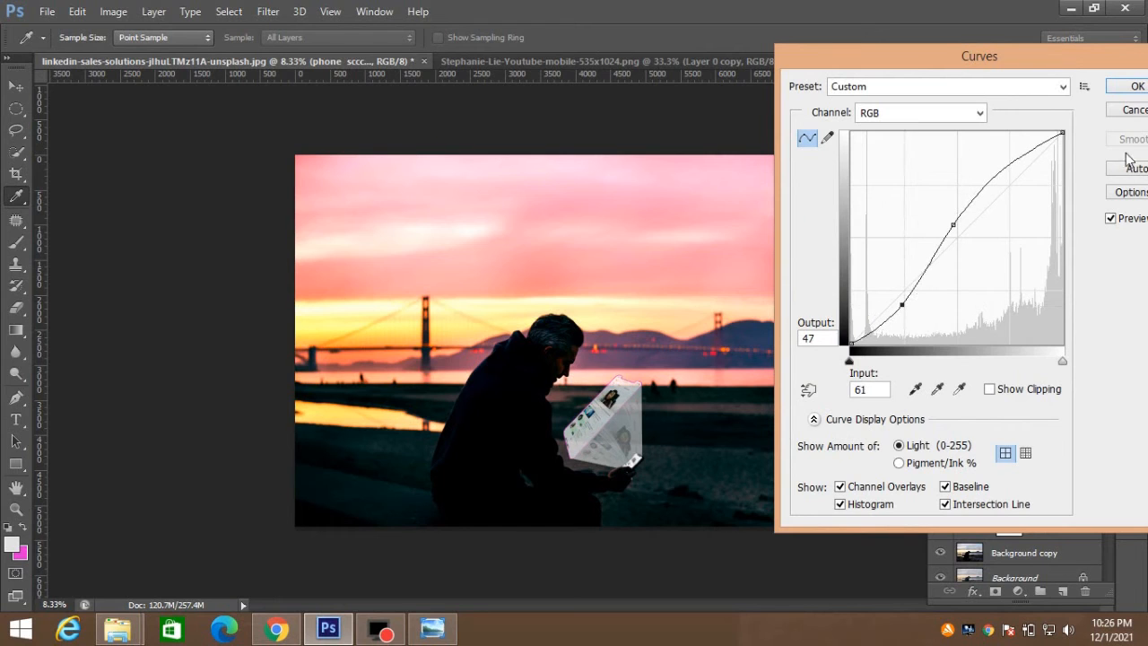
key(Return)
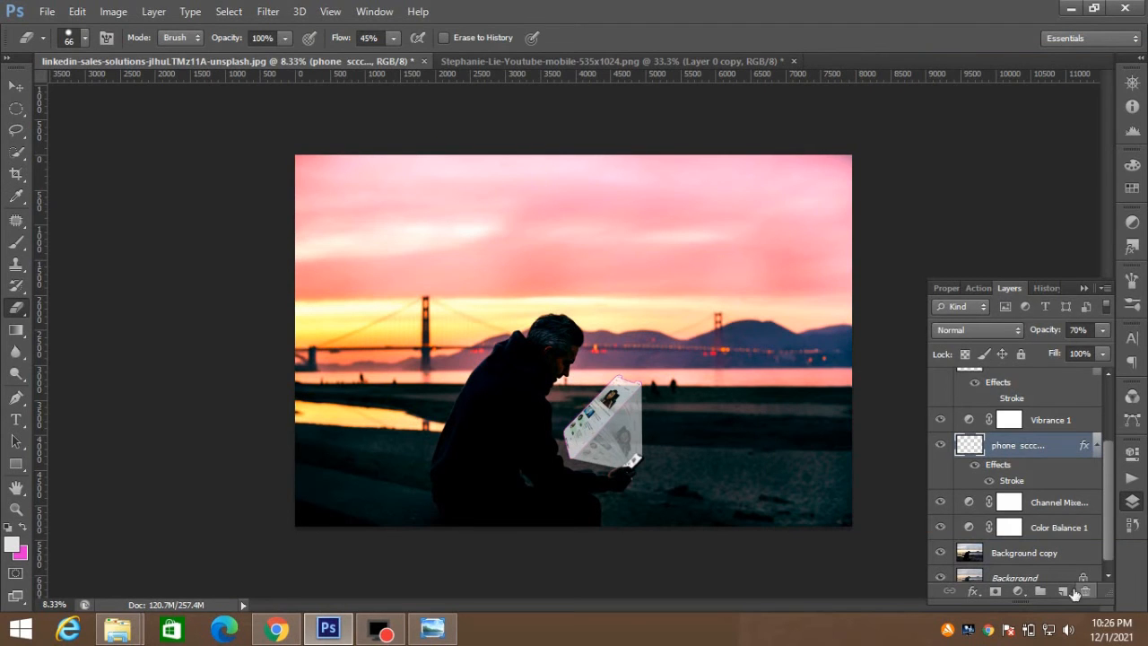
Step: Add an outer glow at 97% opacity to the large phone screen layer
right_click(1029, 446)
click(747, 95)
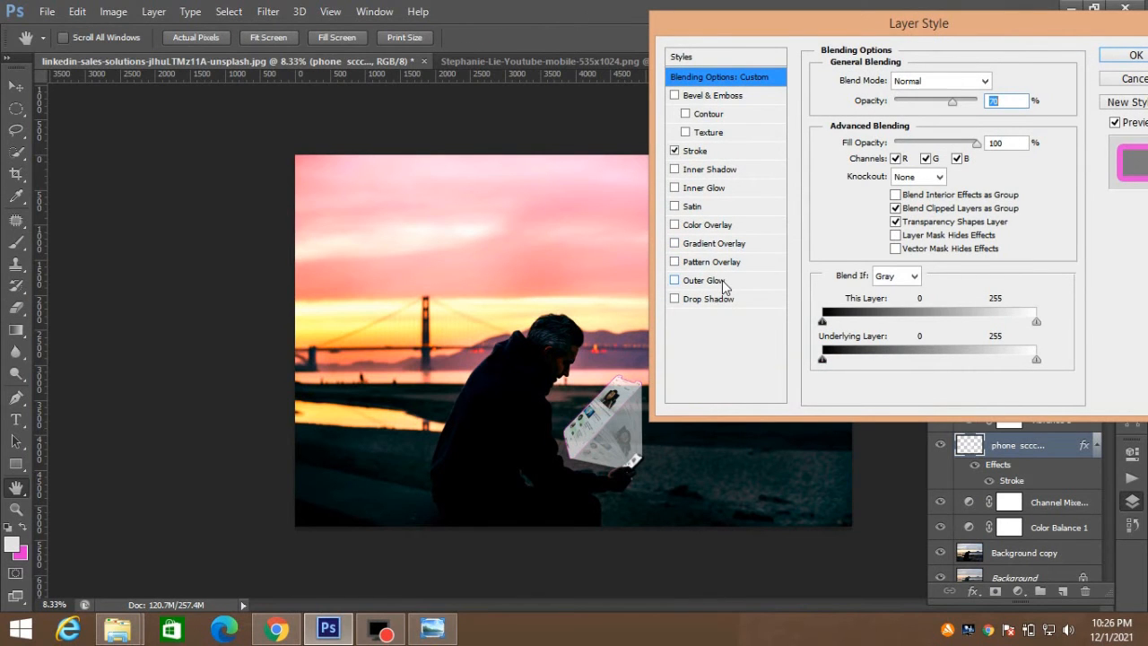
click(723, 282)
drag(942, 102, 961, 101)
scroll(601, 427, up, 2)
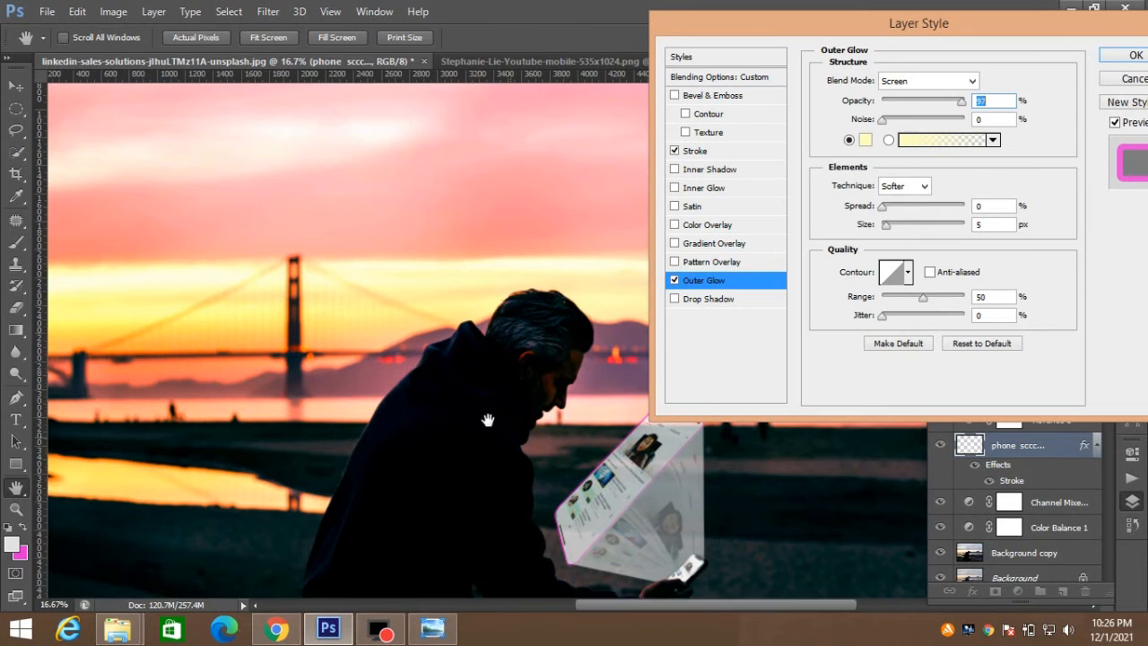
scroll(464, 415, up, 2)
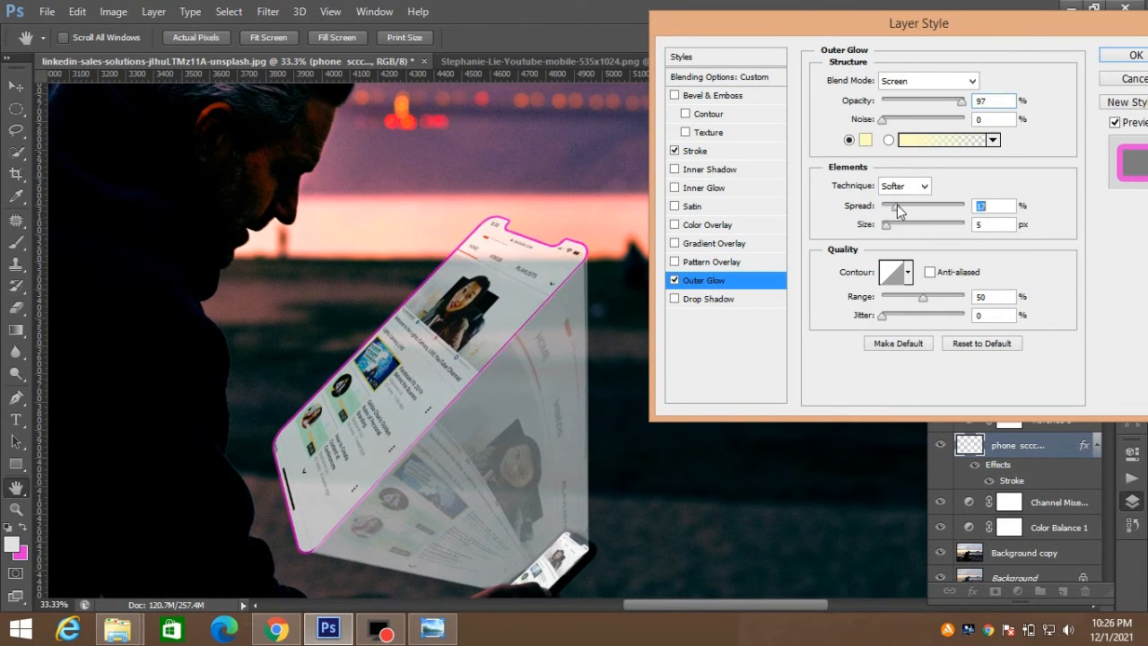
Step: Set the large phone screen's outer glow spread to 3% and size to 80 px, and apply the layer style
drag(883, 205, 915, 206)
mouse_move(886, 225)
mouse_down()
mouse_move(912, 228)
mouse_move(901, 208)
mouse_move(885, 208)
mouse_up()
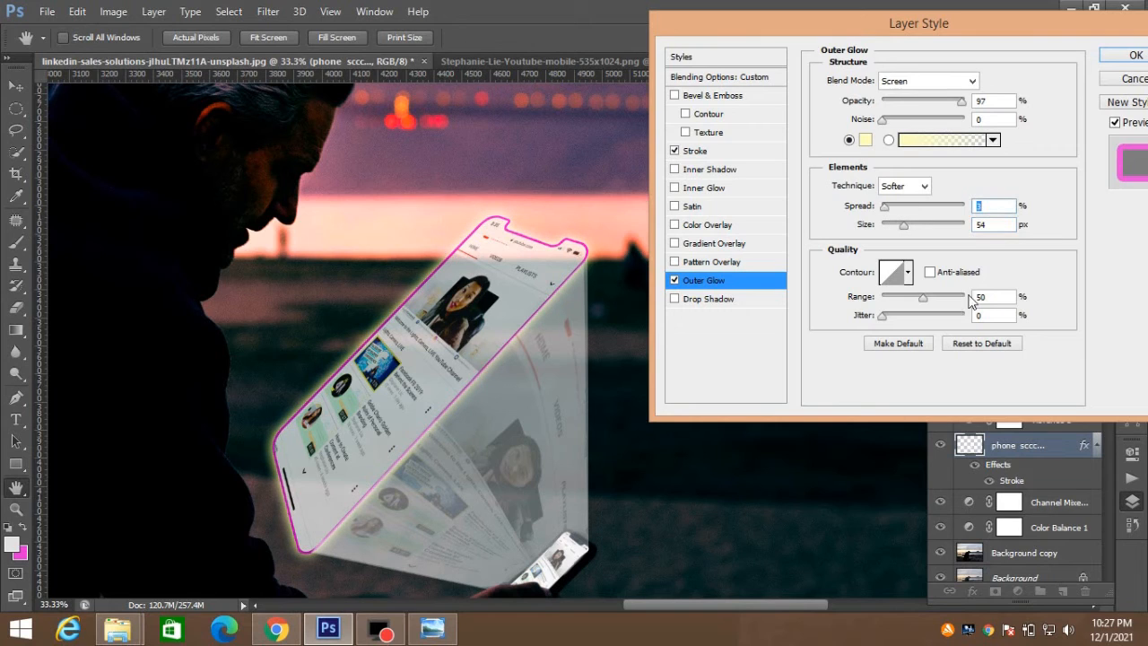
drag(905, 229, 910, 228)
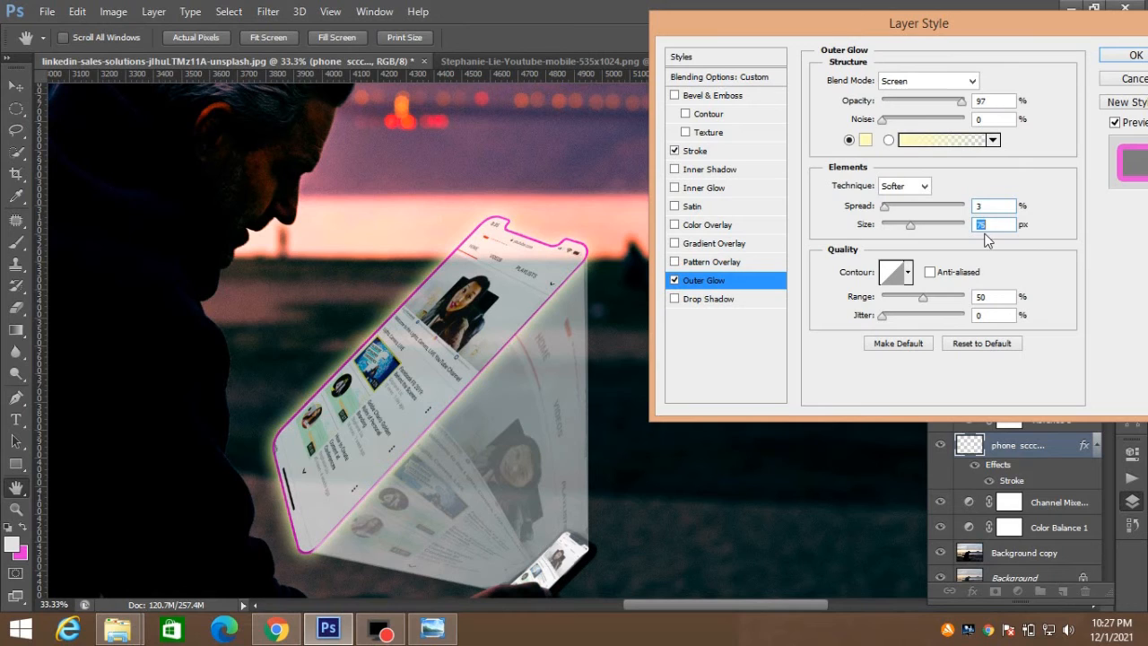
key(Up)
key(ctrl+minus)
key(ctrl+minus)
key(ctrl+minus)
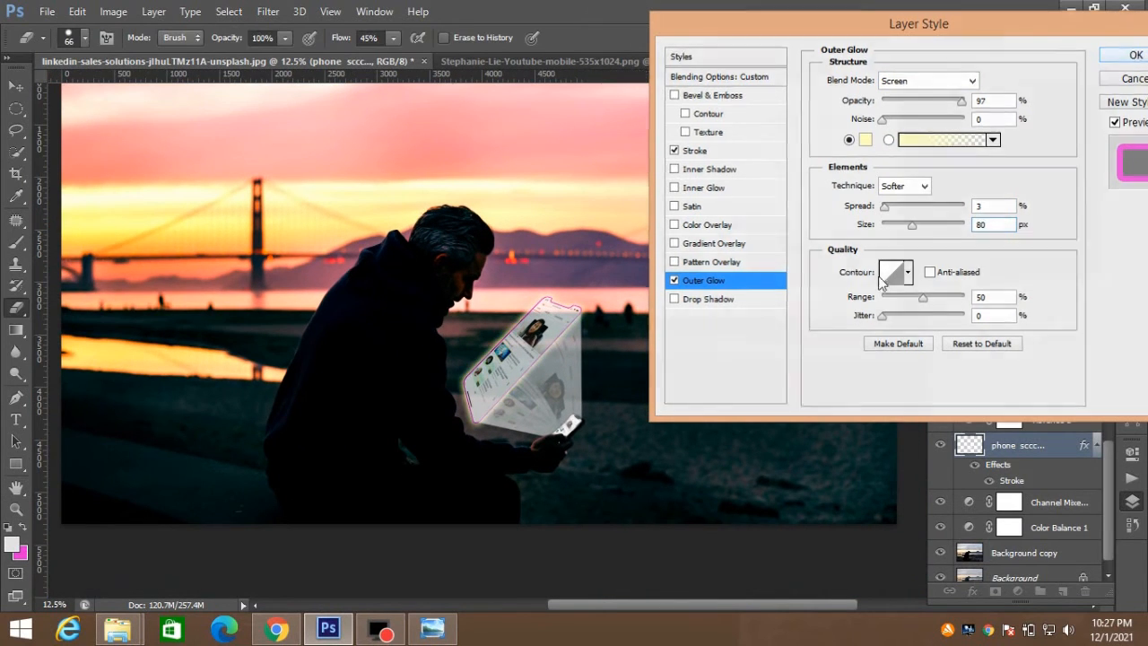
key(Return)
Step: Hide Layer 1 and toggle the visibility of the two phone screen copies to compare their effect
scroll(1090, 437, up, 3)
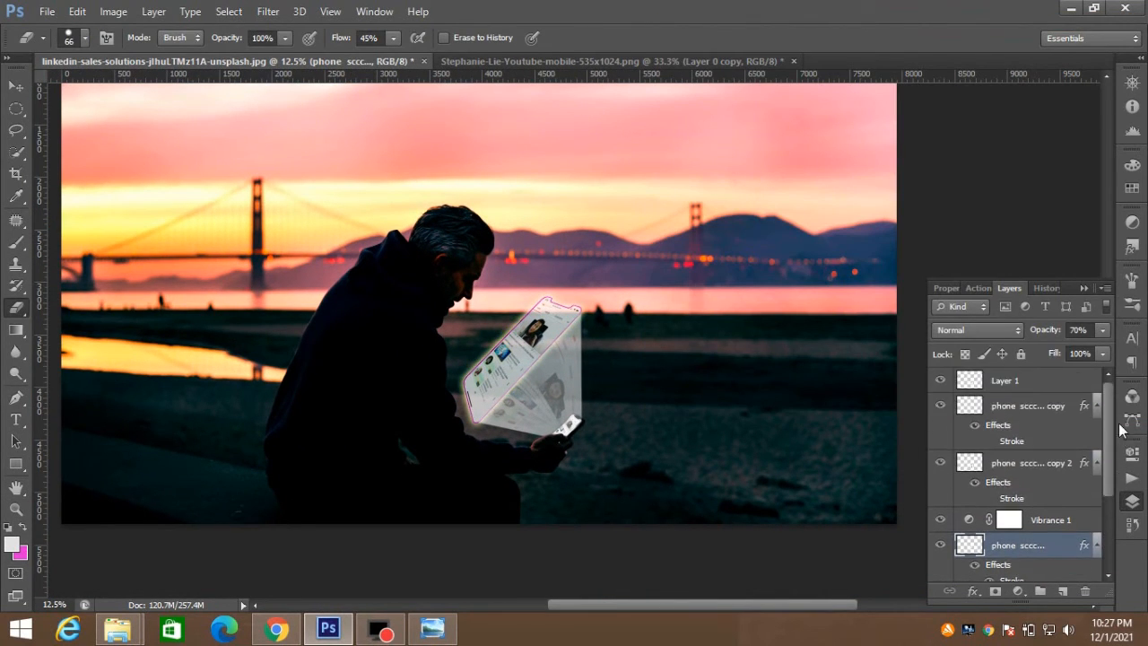
click(1009, 385)
click(940, 381)
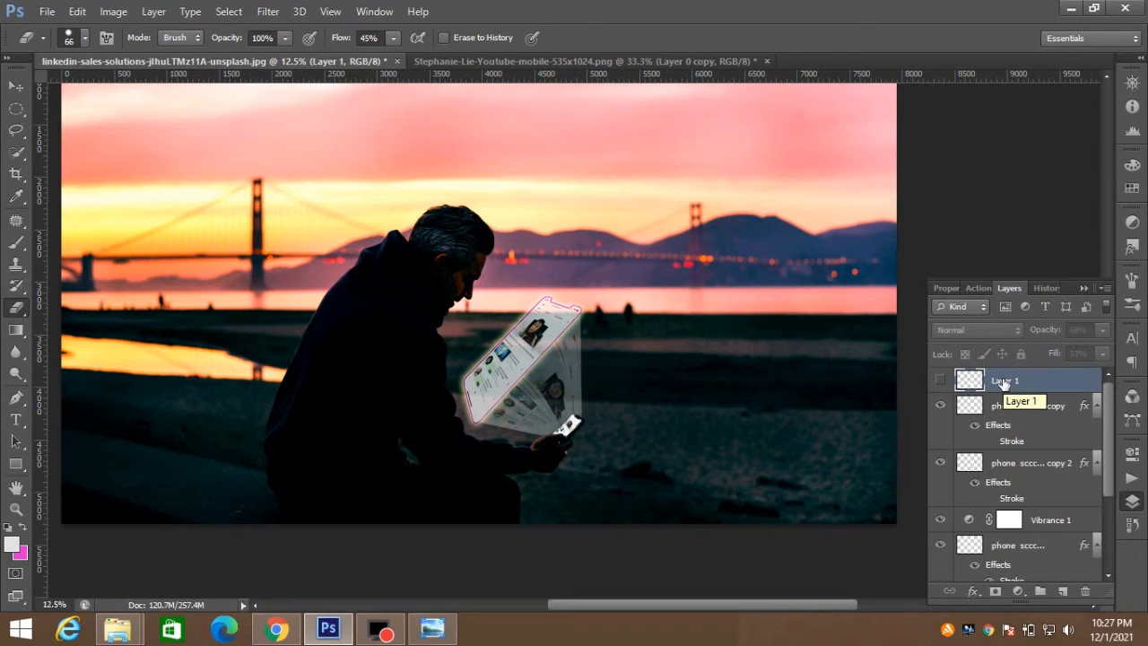
click(940, 406)
click(939, 463)
click(939, 463)
click(940, 407)
click(941, 406)
click(941, 465)
click(940, 465)
click(942, 408)
click(942, 409)
click(941, 463)
Step: Add an outer glow to the second phone screen copy with 100% opacity and 24 px size
right_click(1023, 475)
click(767, 96)
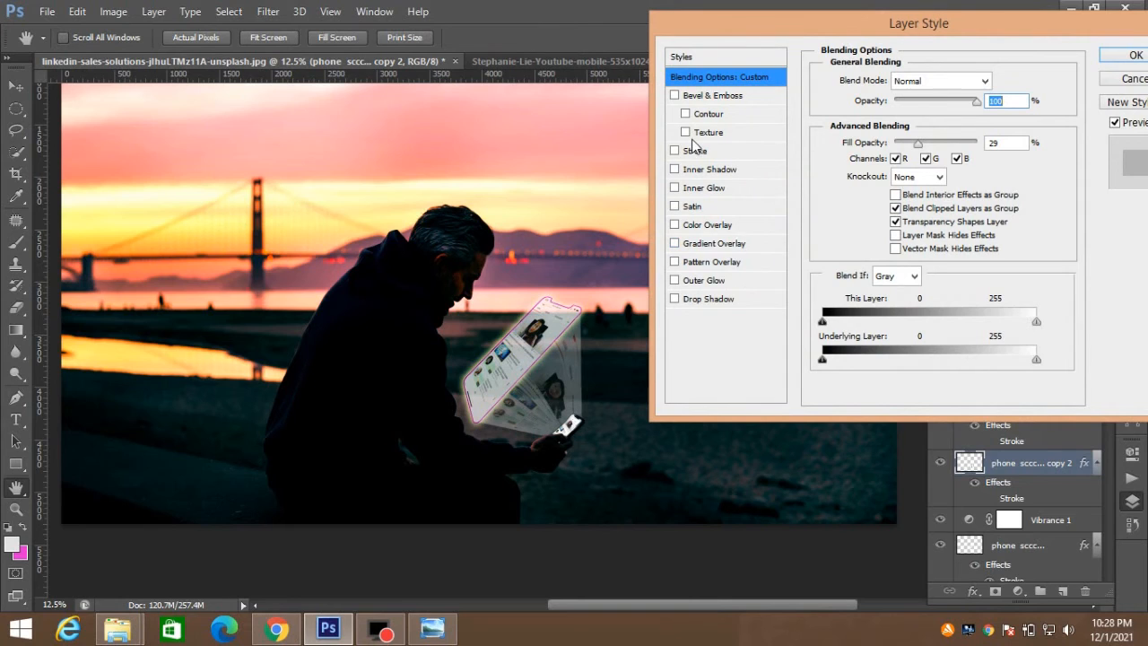
click(687, 281)
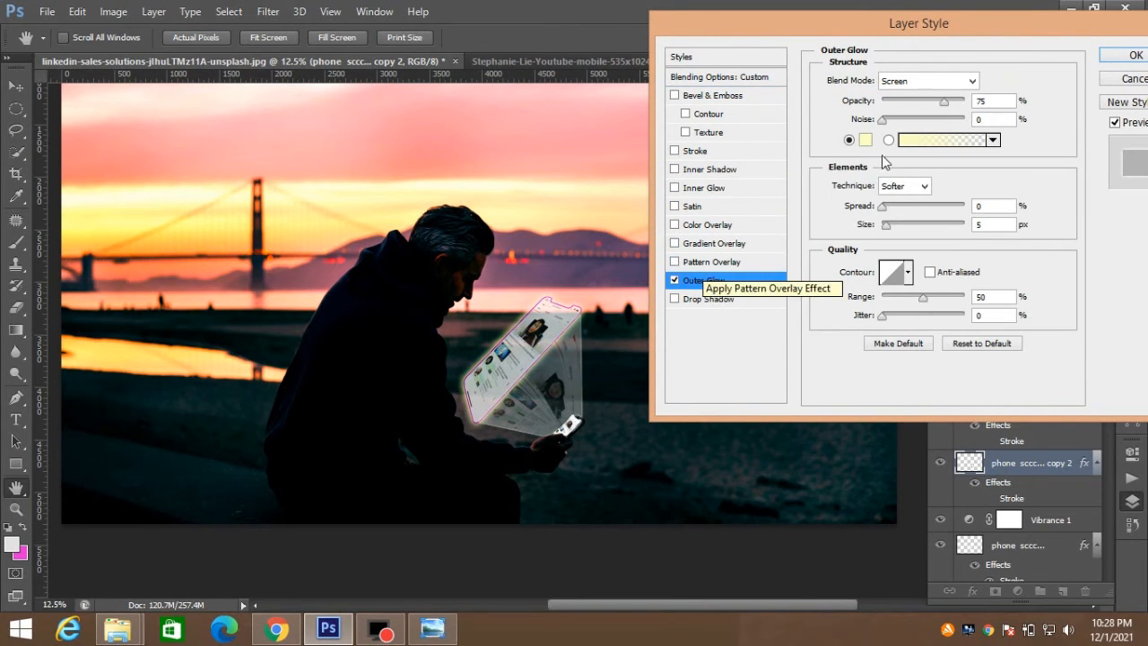
drag(889, 230, 875, 210)
drag(942, 105, 975, 108)
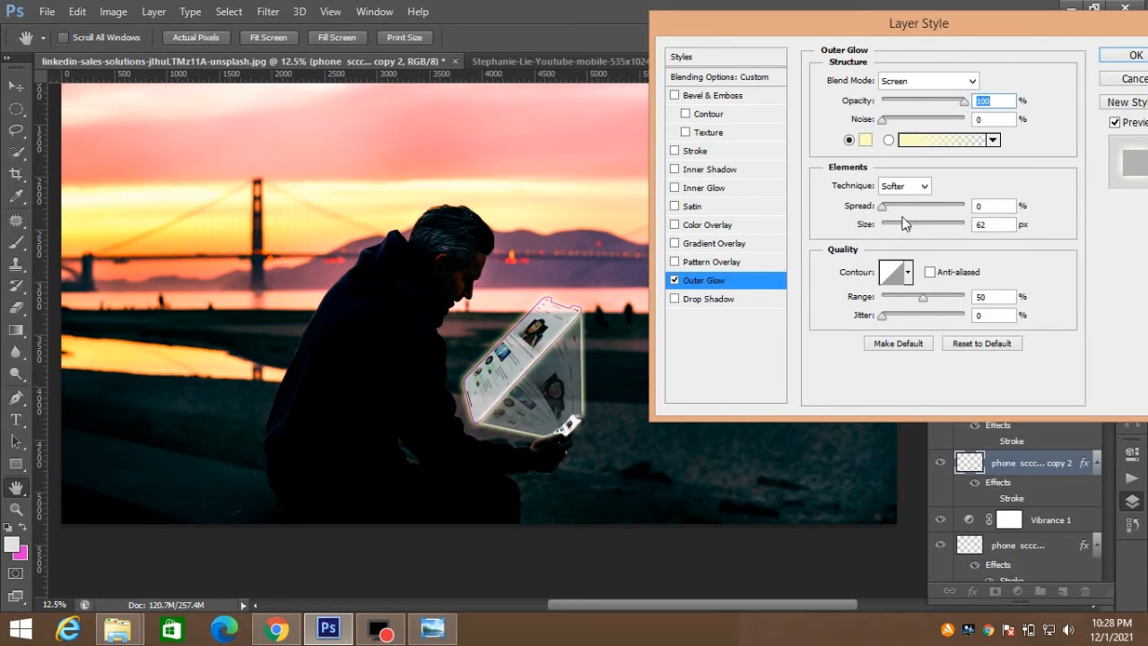
drag(903, 228, 893, 235)
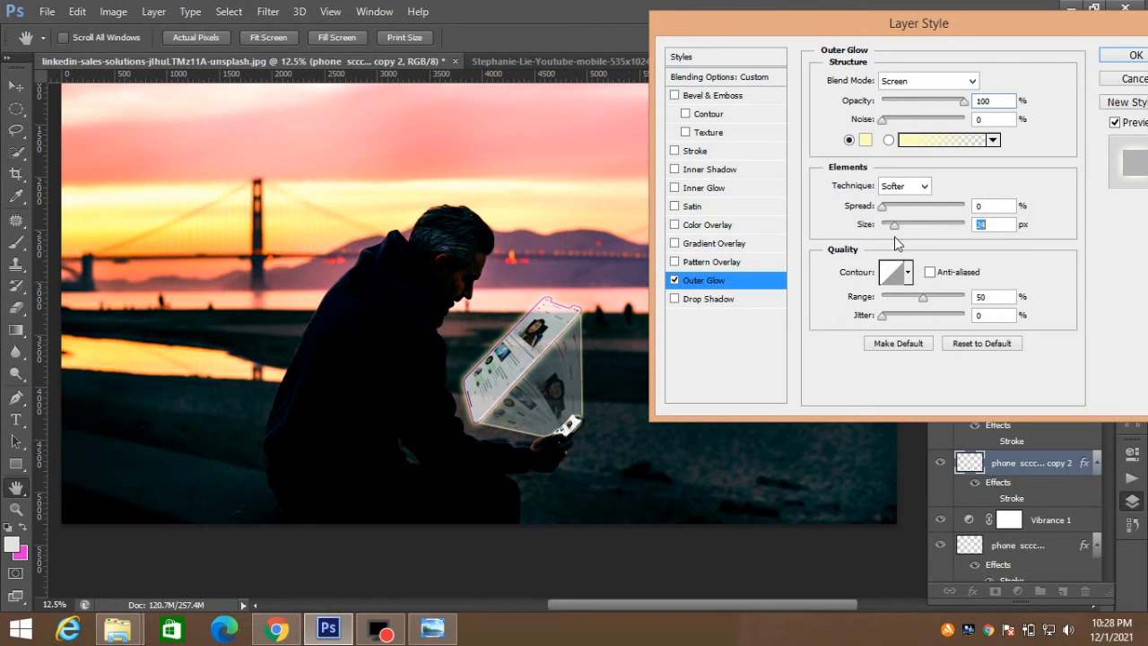
click(1126, 55)
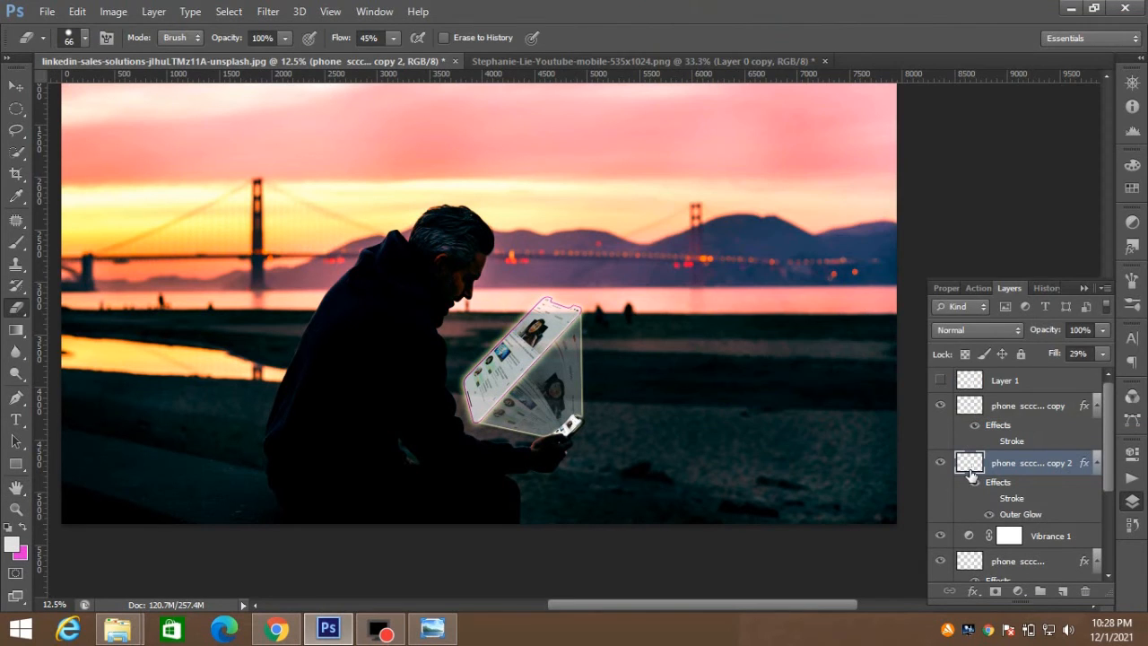
Step: Set the second phone screen copy's opacity to 28% and its fill to 60%
click(1102, 356)
drag(1045, 369, 1035, 368)
click(1102, 330)
drag(1102, 331, 1058, 346)
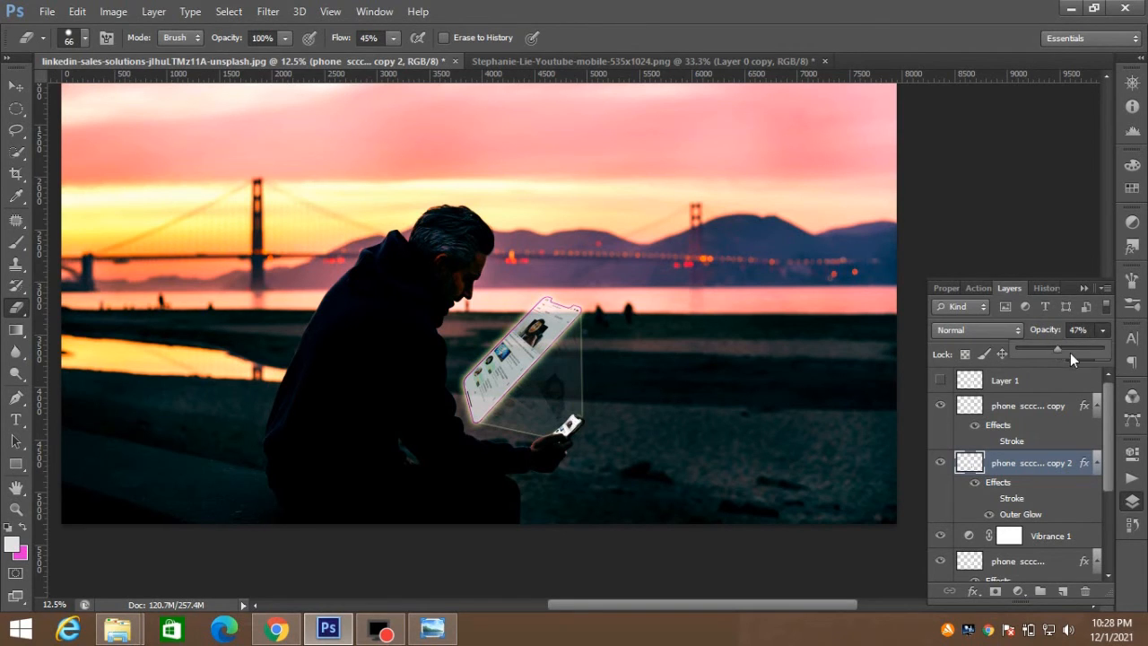
click(1101, 354)
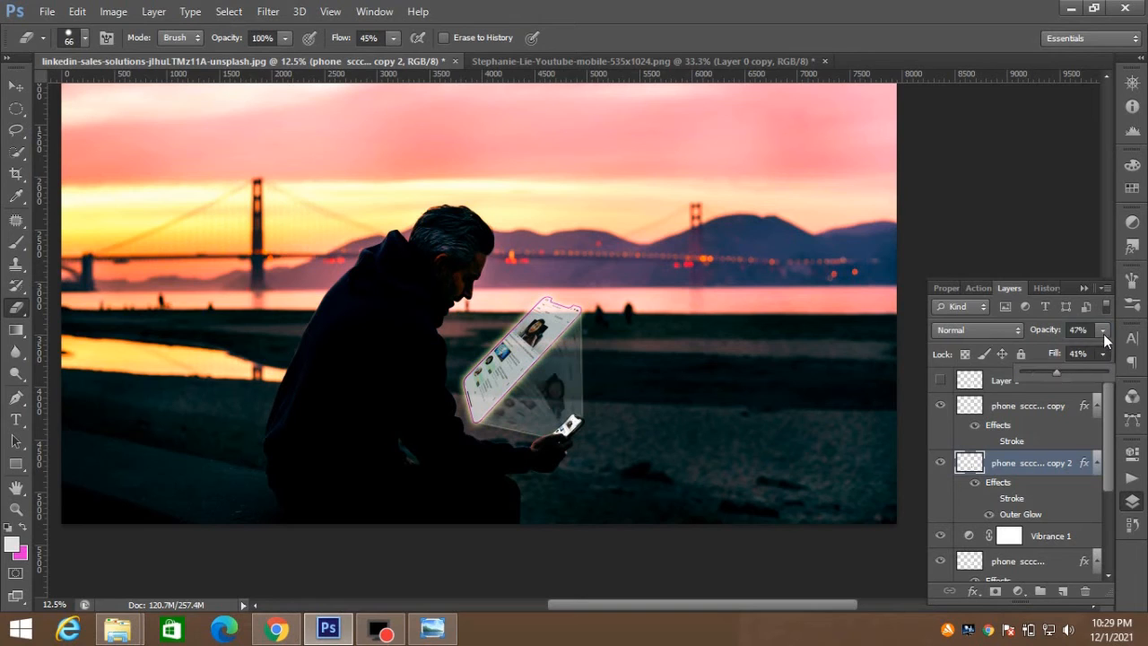
click(1103, 330)
drag(1058, 347, 1074, 374)
click(1102, 353)
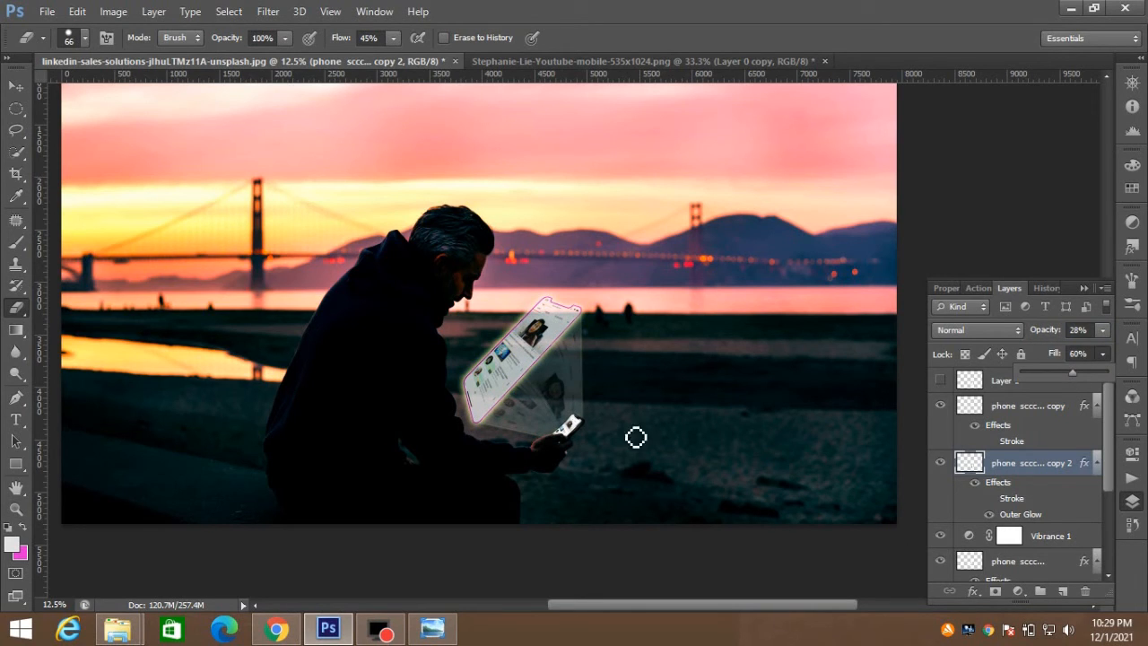
Step: Start a Levels adjustment on the background copy, with midtones at 1.14 and output white at 227
key(v)
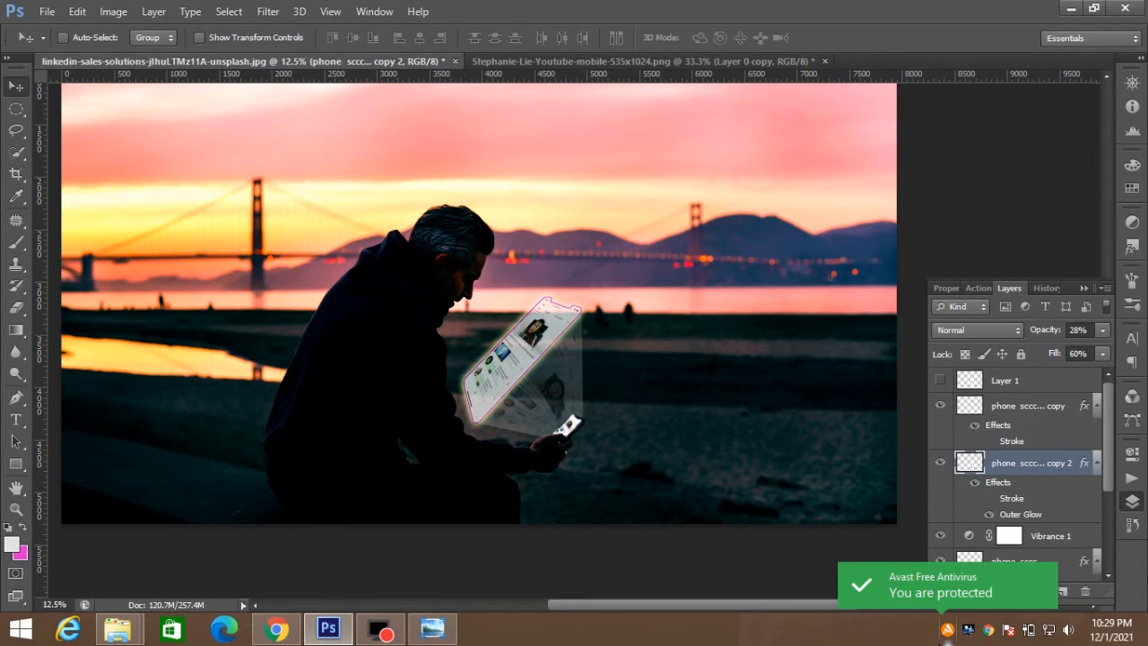
key(ctrl+minus)
key(ctrl+plus)
key(ctrl+minus)
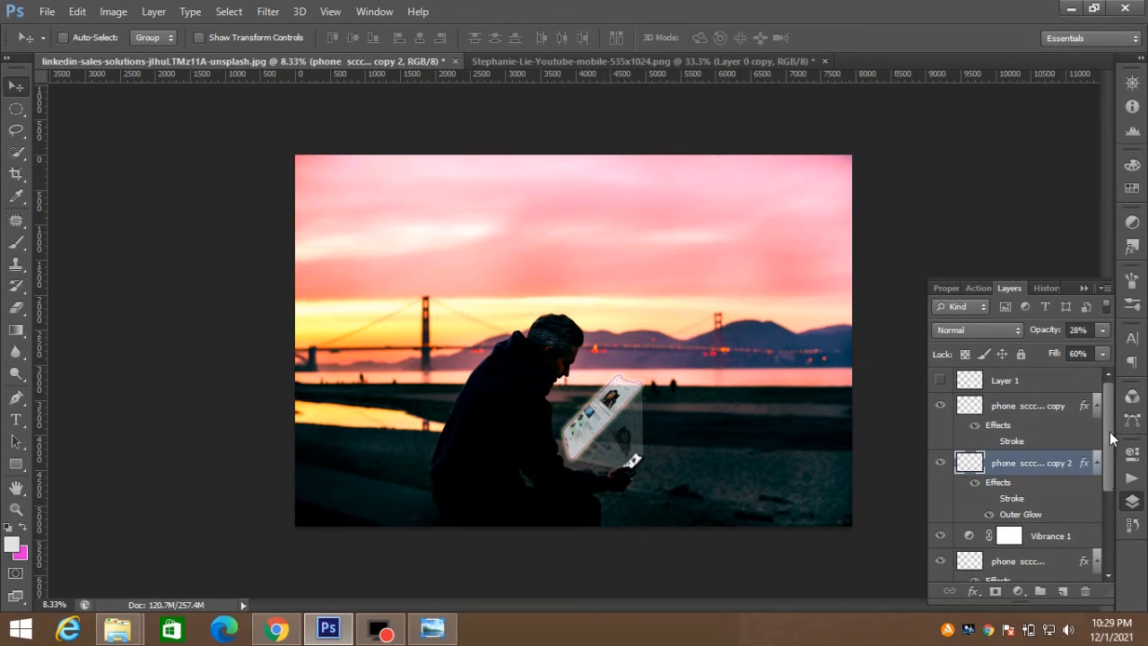
scroll(1112, 448, down, 5)
click(1032, 543)
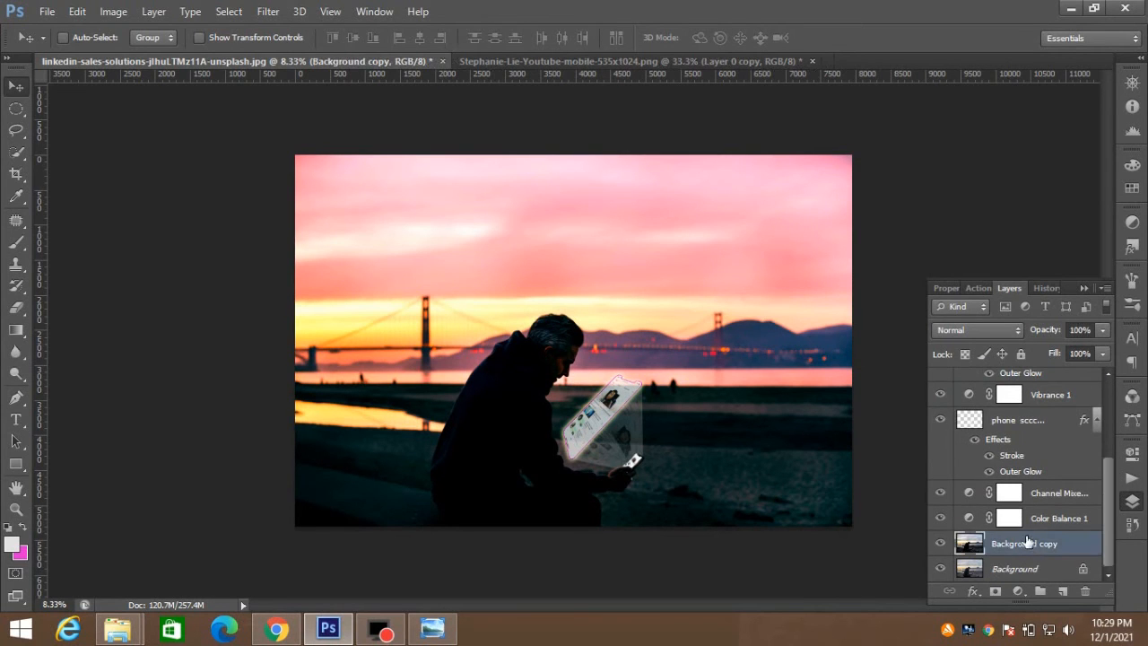
click(115, 13)
mouse_move(135, 51)
click(363, 72)
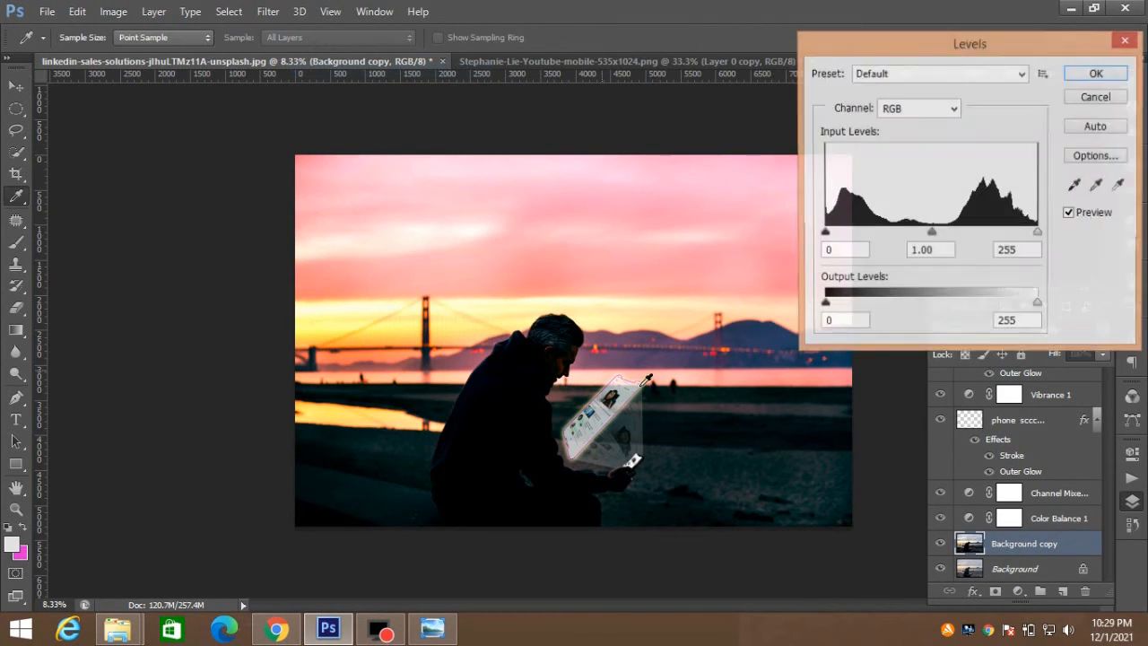
mouse_move(824, 235)
mouse_down()
mouse_move(895, 244)
mouse_move(824, 235)
mouse_up()
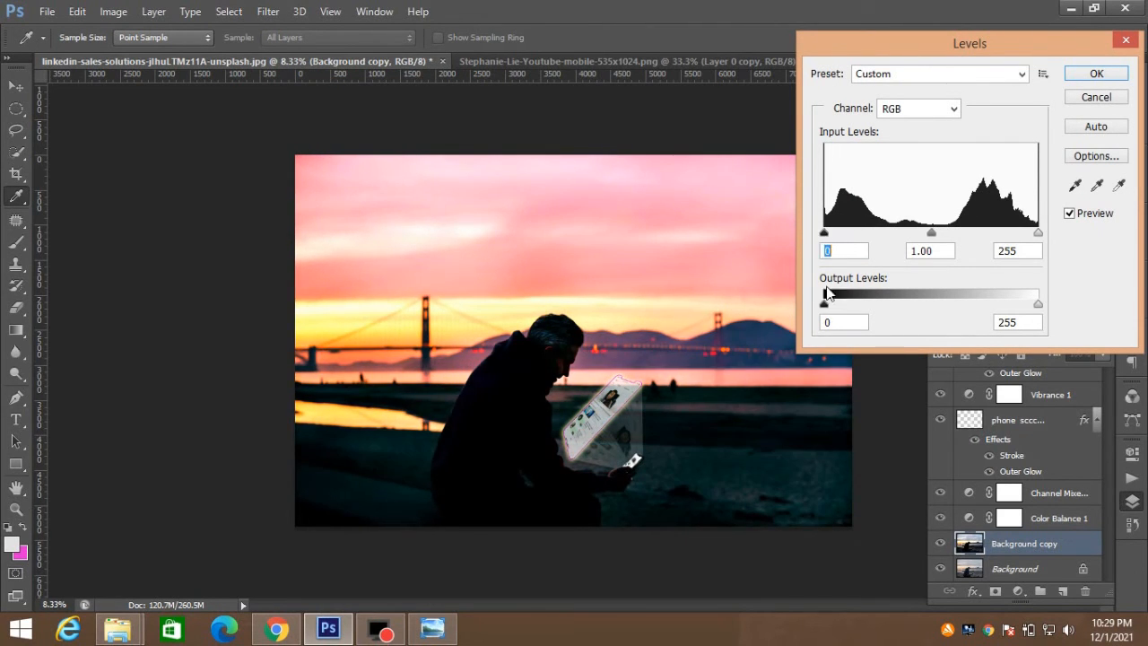
drag(1037, 304, 1015, 307)
mouse_move(931, 234)
mouse_down()
mouse_move(964, 236)
mouse_move(924, 244)
mouse_up()
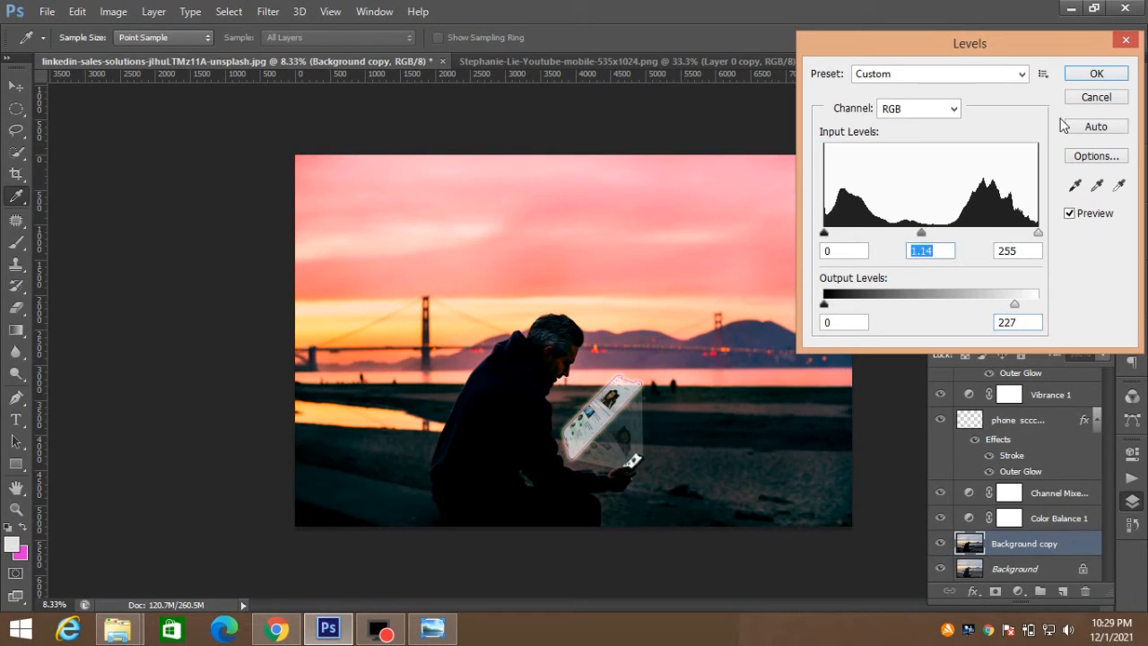
Step: Darken the background copy's Levels with input black 6, midtones 2.23 and output white 114, and apply them
drag(842, 309, 823, 309)
drag(1015, 305, 953, 309)
drag(922, 235, 908, 233)
drag(954, 307, 909, 308)
drag(883, 246, 831, 237)
mouse_move(910, 306)
mouse_down()
mouse_move(931, 306)
mouse_move(920, 306)
mouse_up()
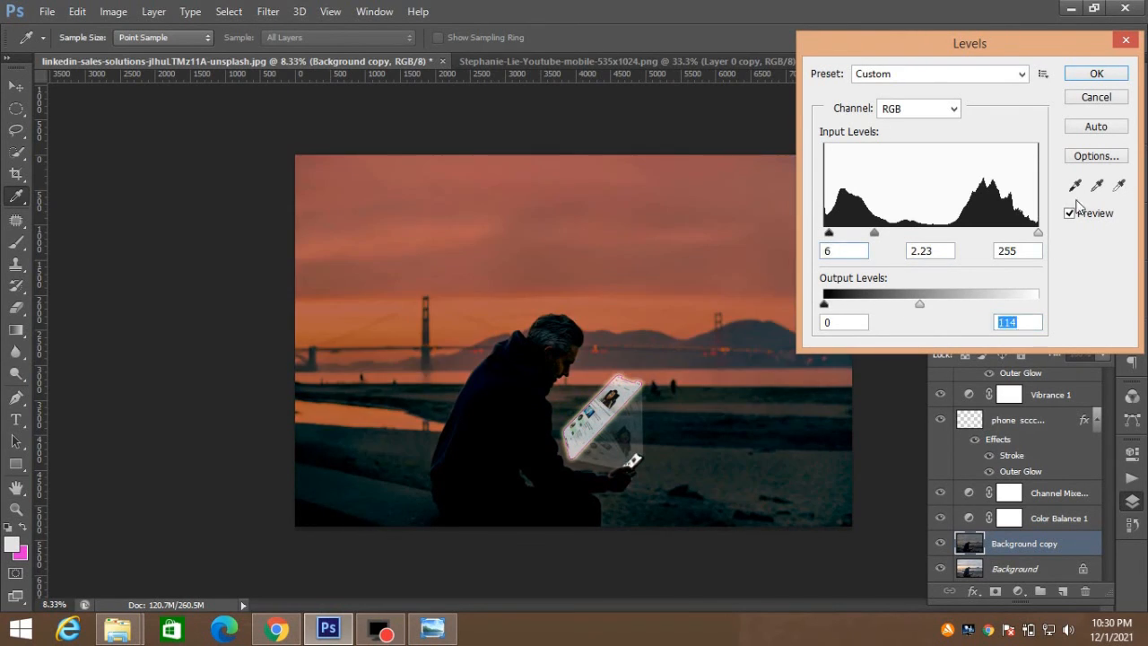
click(1097, 73)
Step: Apply an Exposure adjustment to the background copy with exposure +0.60, offset -0.0081 and gamma correction 0.95
click(113, 12)
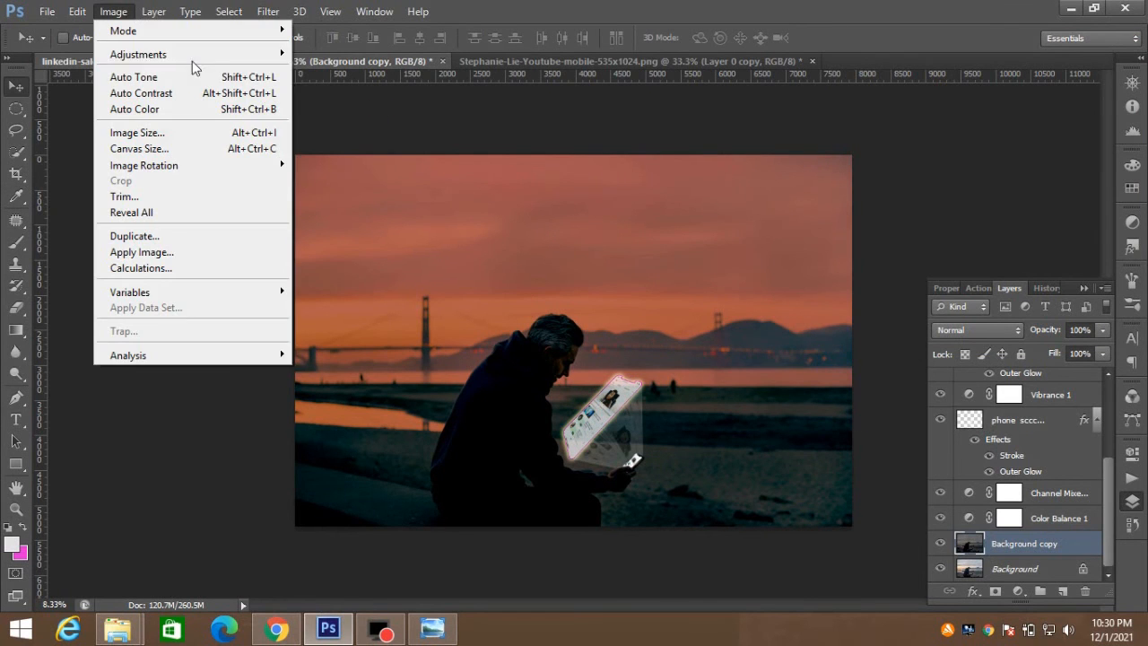
mouse_move(192, 59)
click(400, 102)
drag(857, 178, 861, 248)
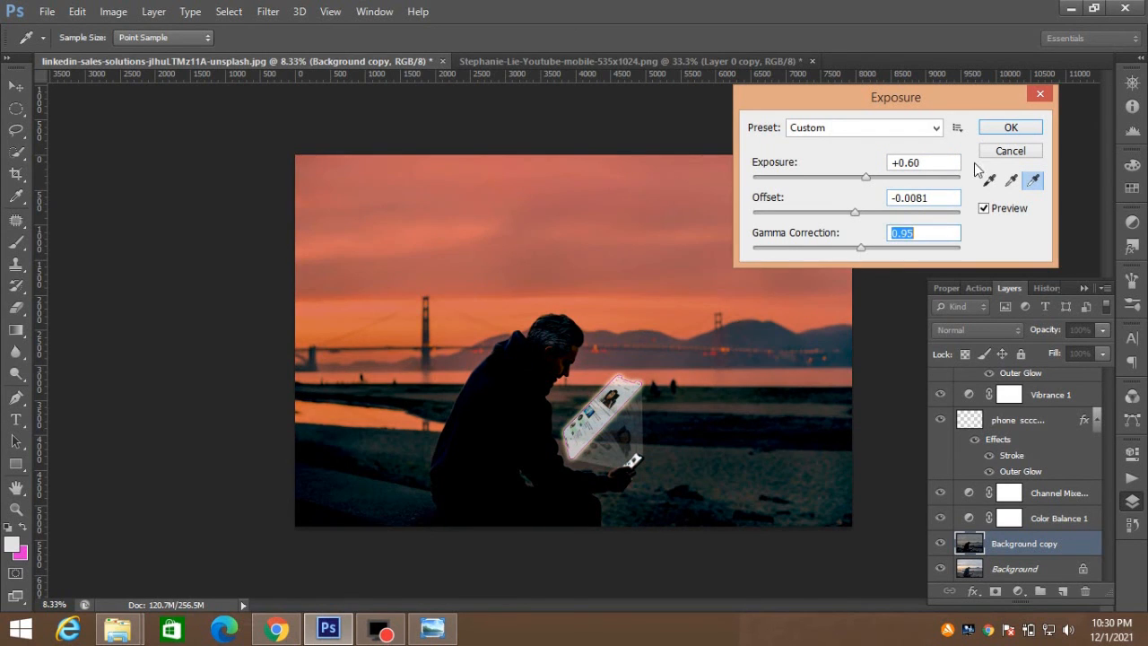
click(1005, 135)
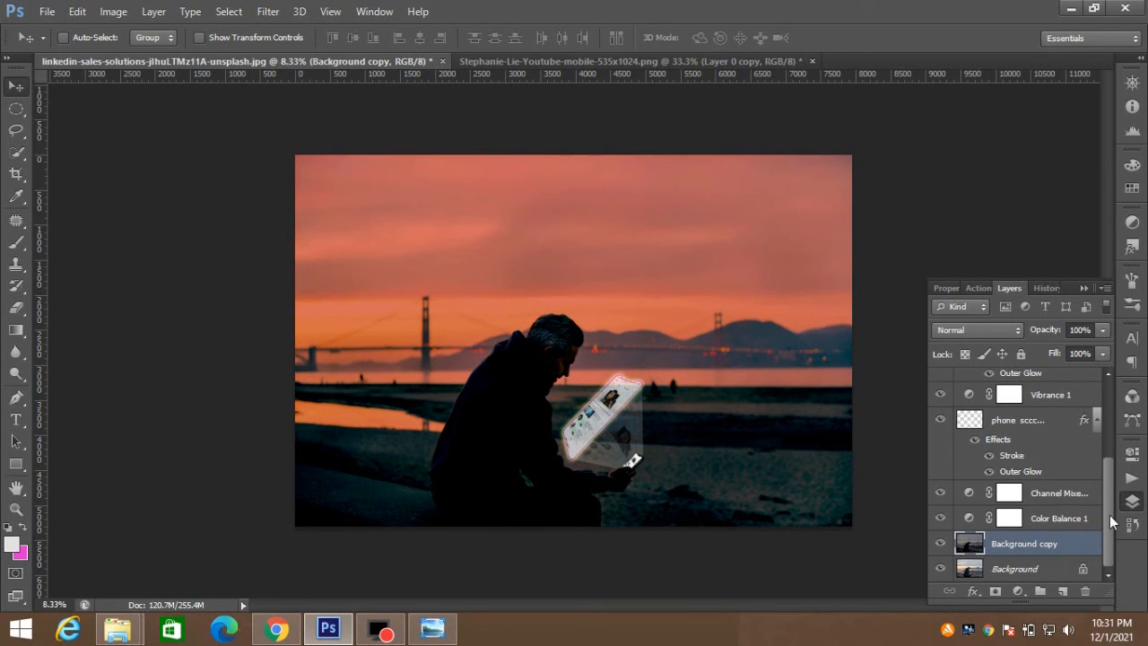
Step: Show Layer 1 again and compare the composite with and without it, leaving it visible
drag(1110, 515, 1106, 417)
click(979, 391)
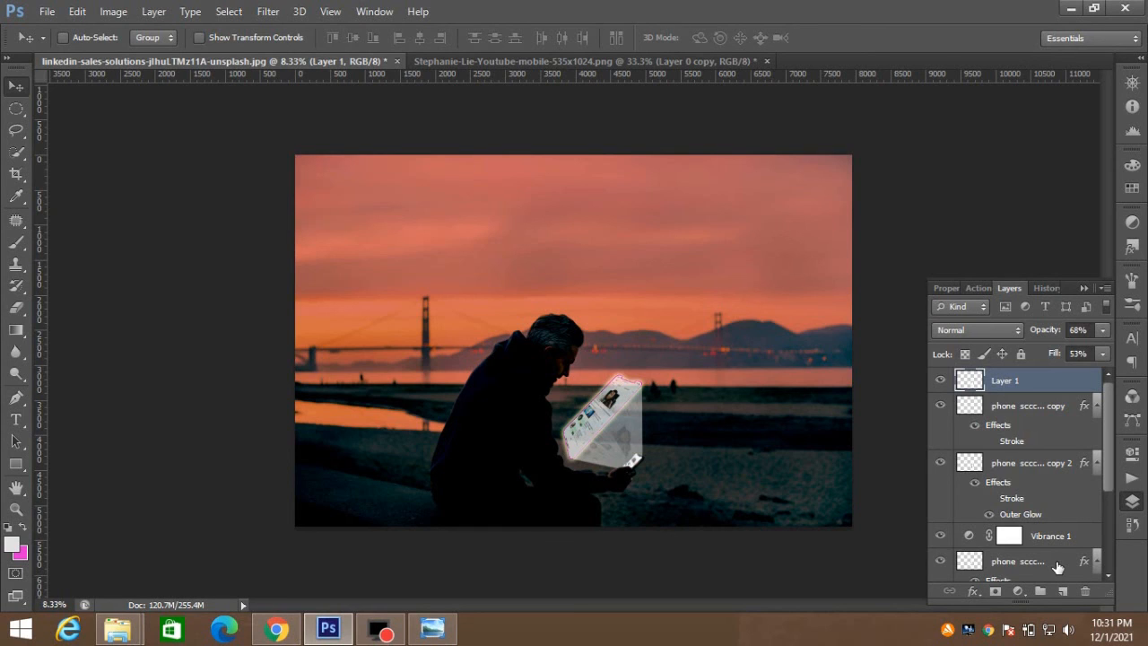
click(940, 381)
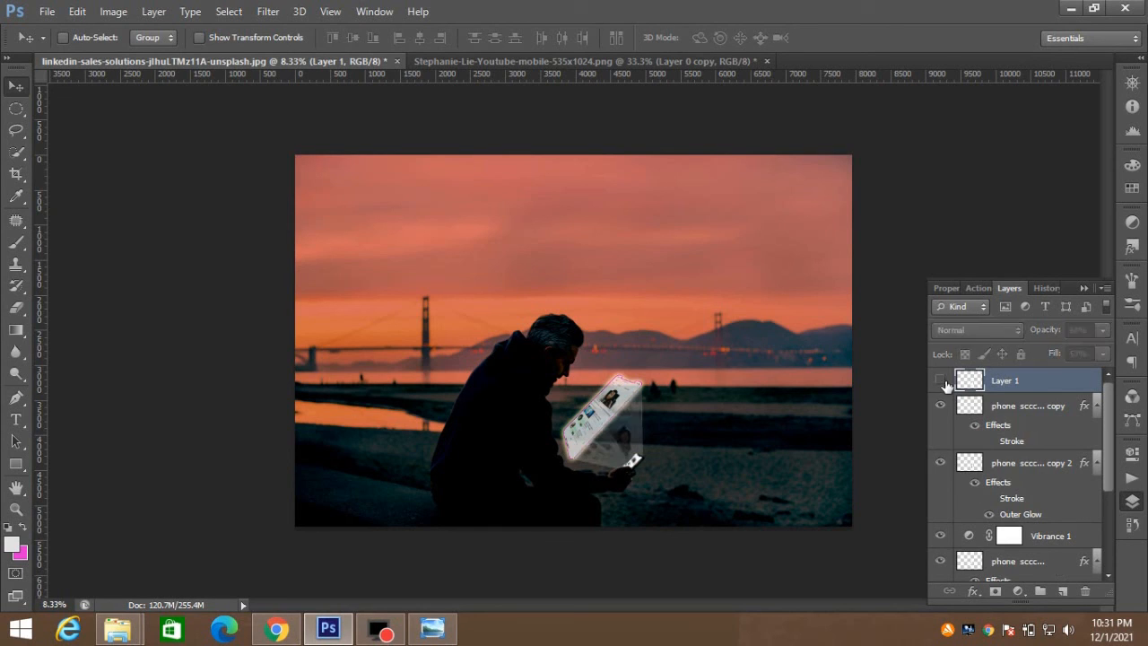
click(940, 381)
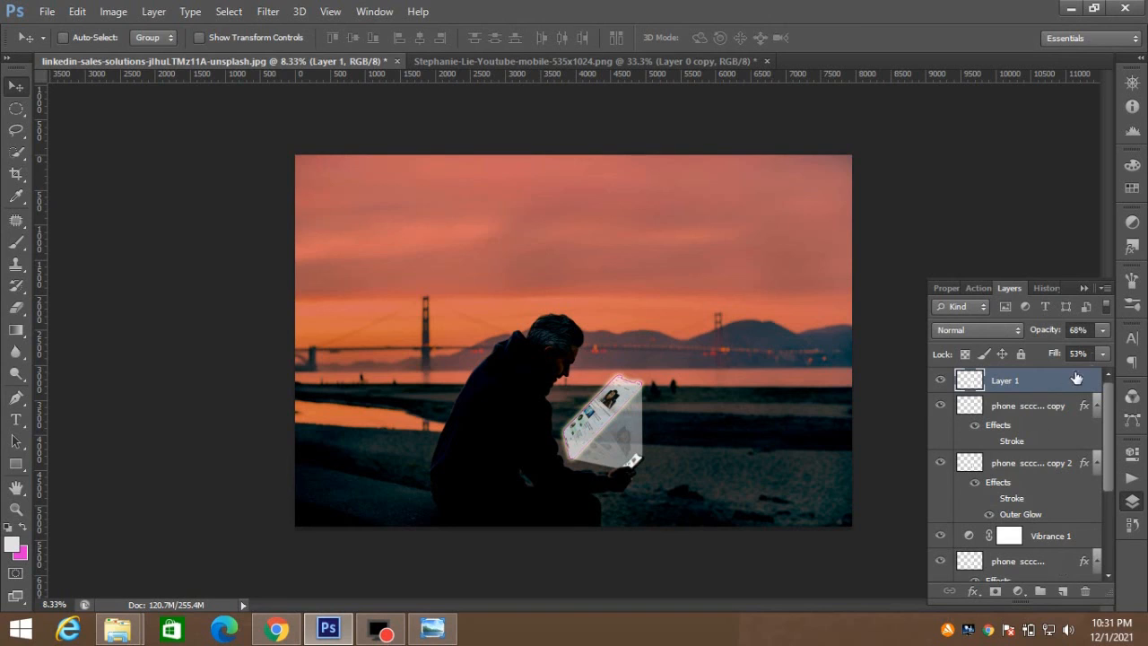
Step: Reduce the translucent beam on Layer 1 to 23% fill and 51% opacity
click(1102, 353)
click(1042, 373)
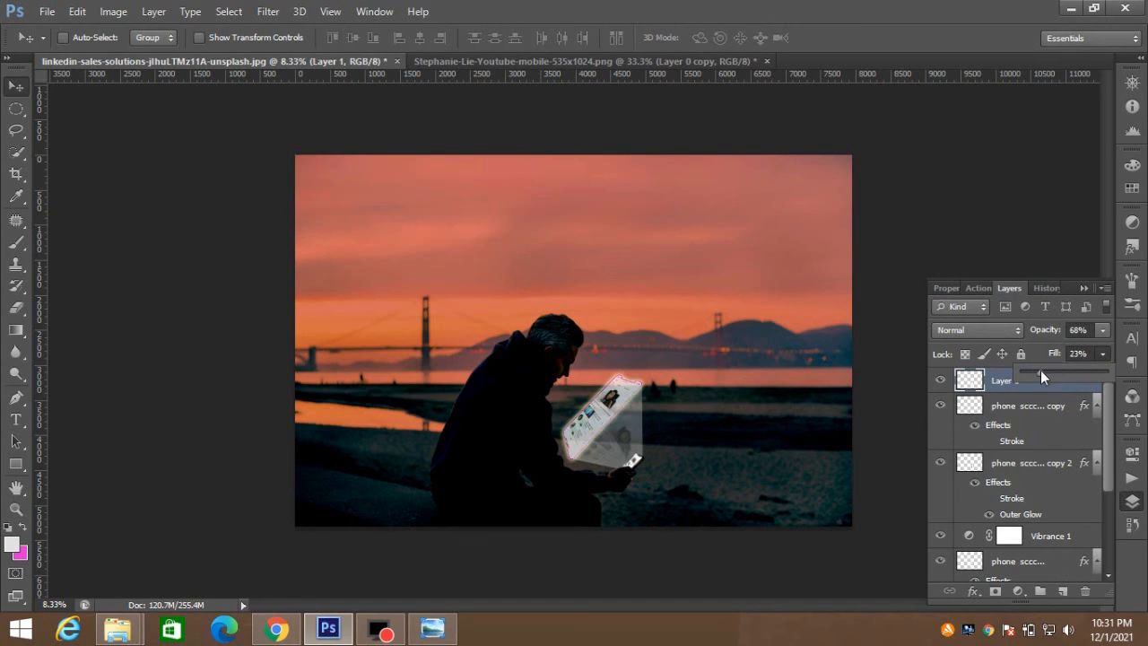
click(1097, 331)
click(1066, 350)
click(1051, 396)
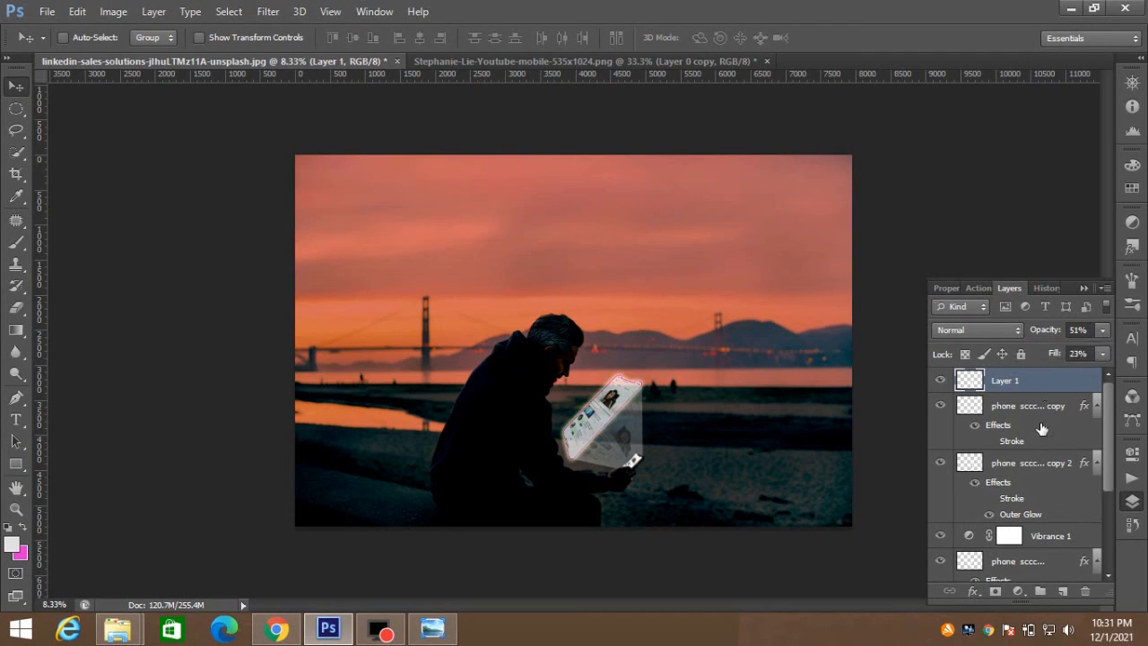
Step: Select the phone screen layers, Layer 1, Vibrance 1, Channel Mixer, Background copy and Background, and merge them, leaving out Color Balance 1
ctrl+click(1032, 467)
ctrl+click(1043, 535)
scroll(1046, 527, down, 2)
ctrl+click(1048, 520)
scroll(1046, 552, down, 1)
ctrl+click(1045, 559)
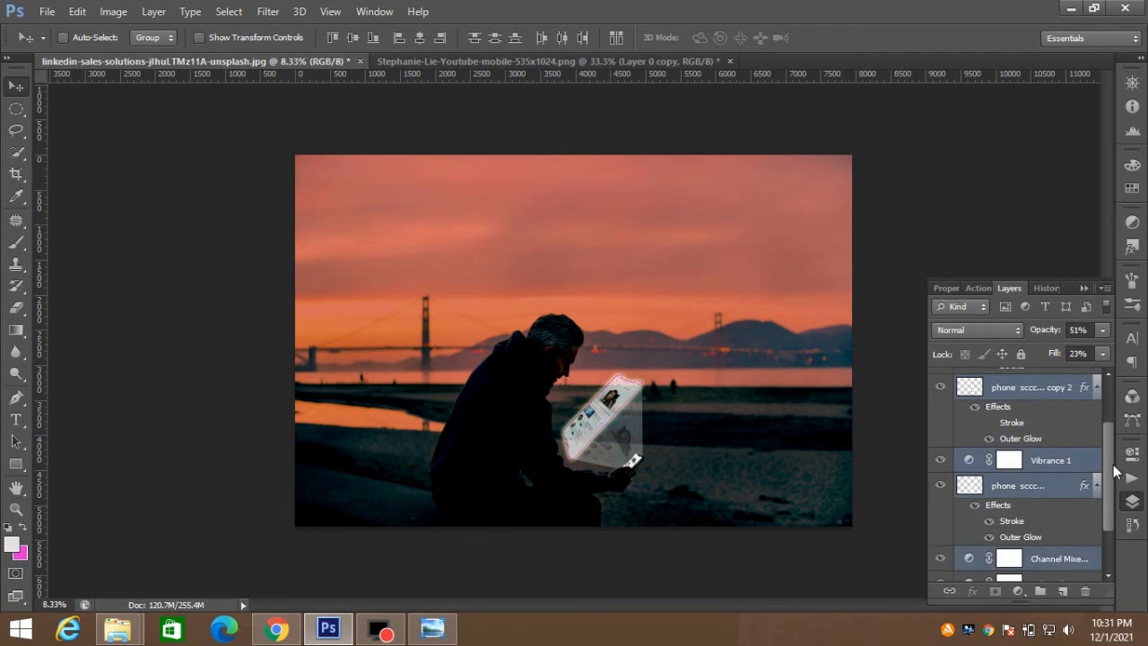
drag(1112, 470, 1112, 522)
ctrl+click(1032, 548)
ctrl+click(1027, 570)
right_click(987, 403)
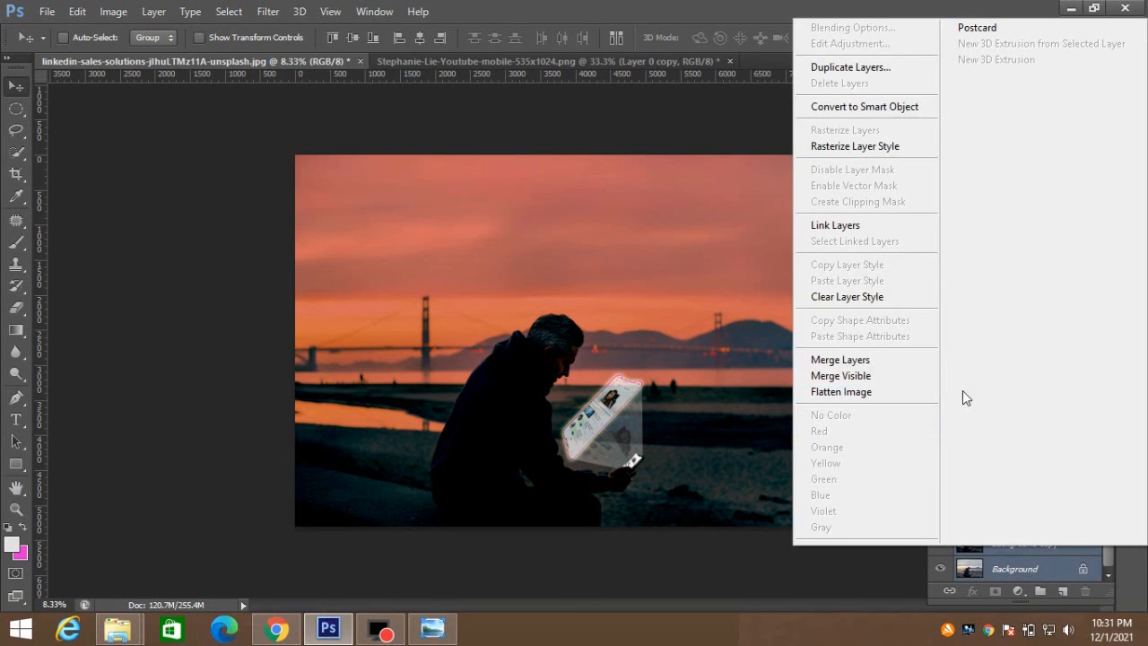
click(871, 366)
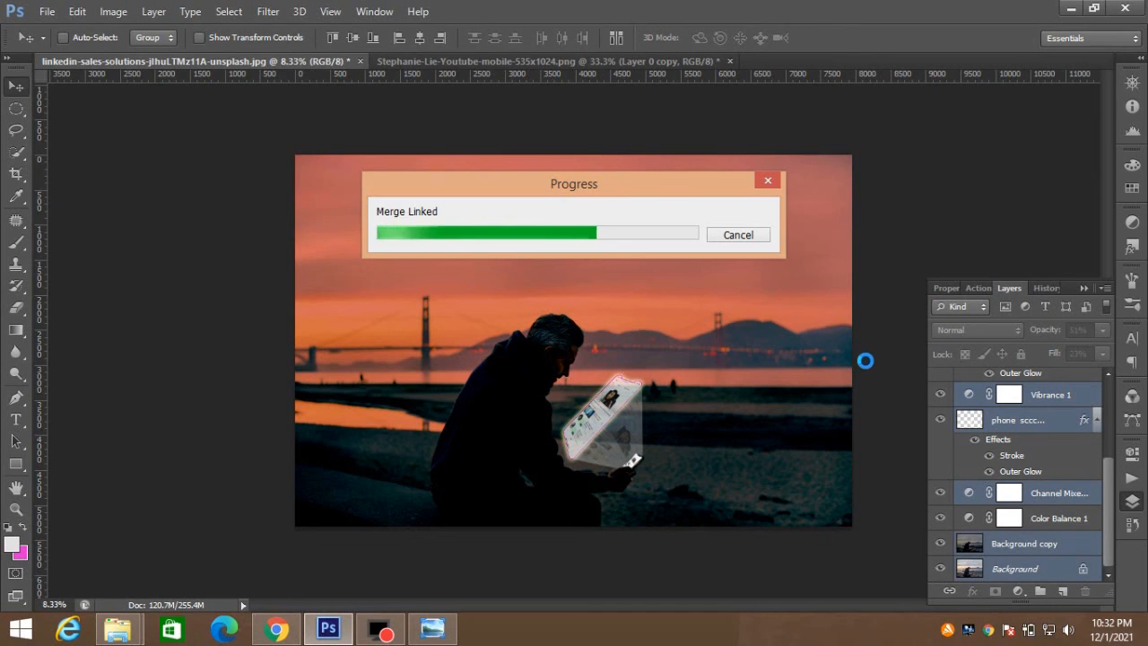
Step: Apply an RGB Curves adjustment to the merged Background, raising the midtones and pulling the shadows down slightly
click(113, 12)
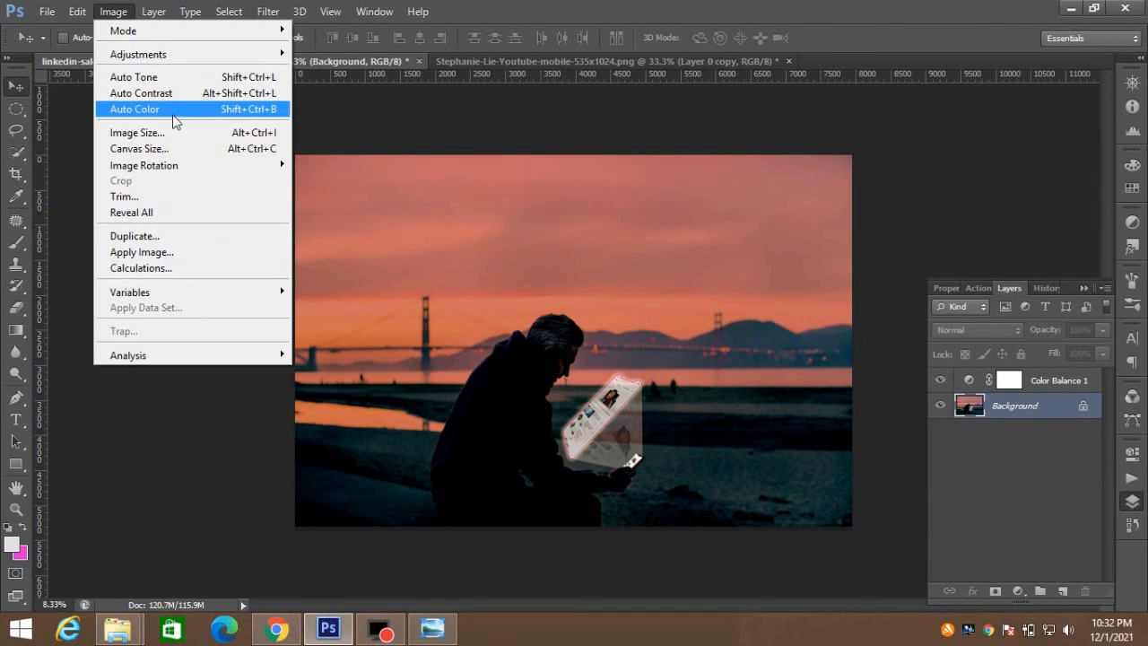
mouse_move(149, 55)
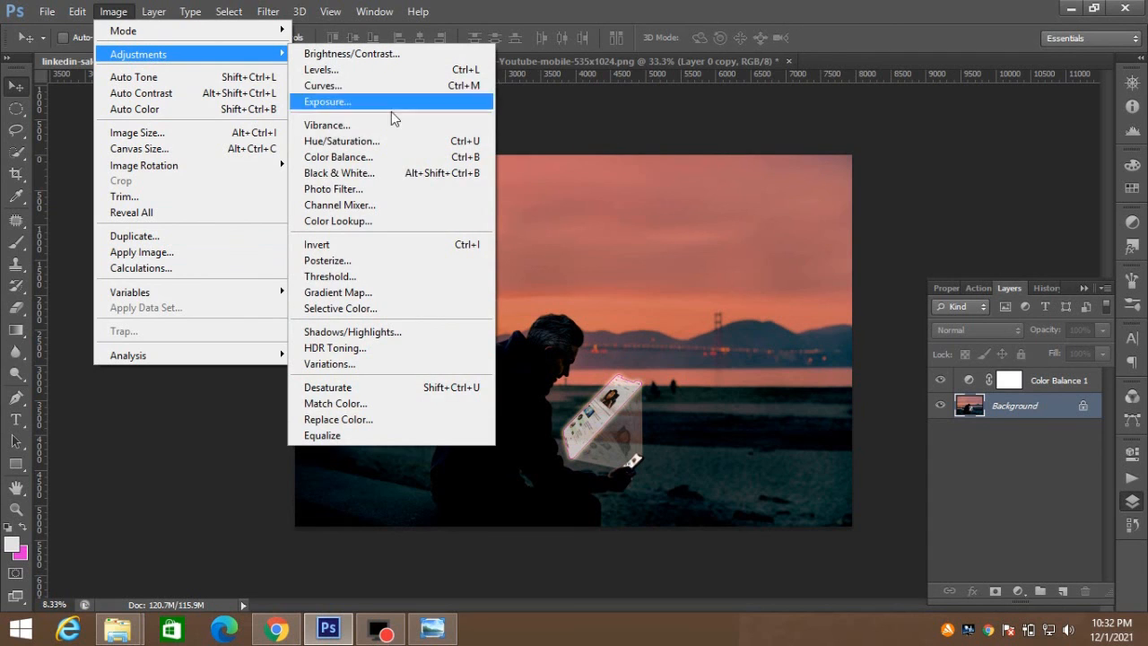
click(359, 85)
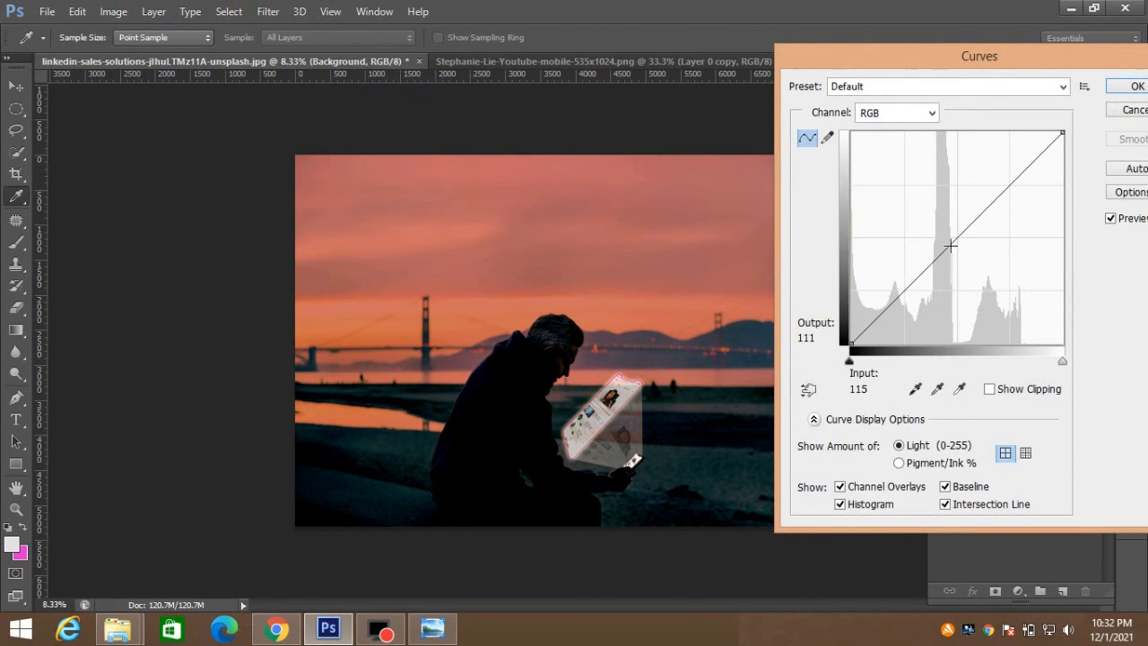
drag(944, 251, 944, 228)
drag(895, 284, 894, 290)
click(1132, 86)
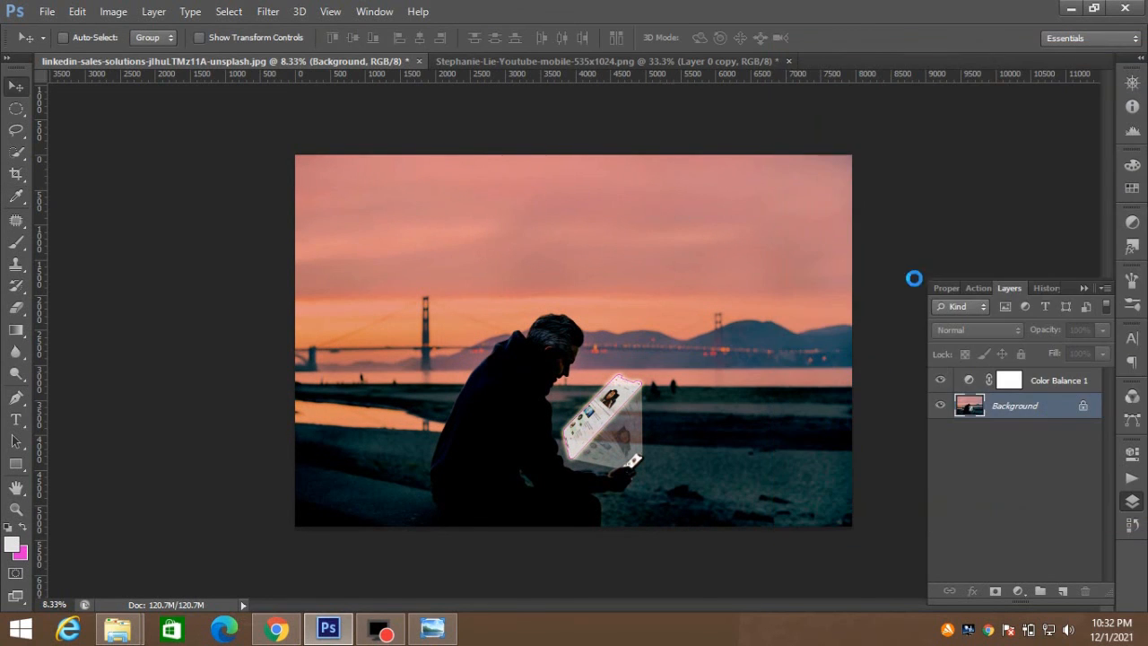